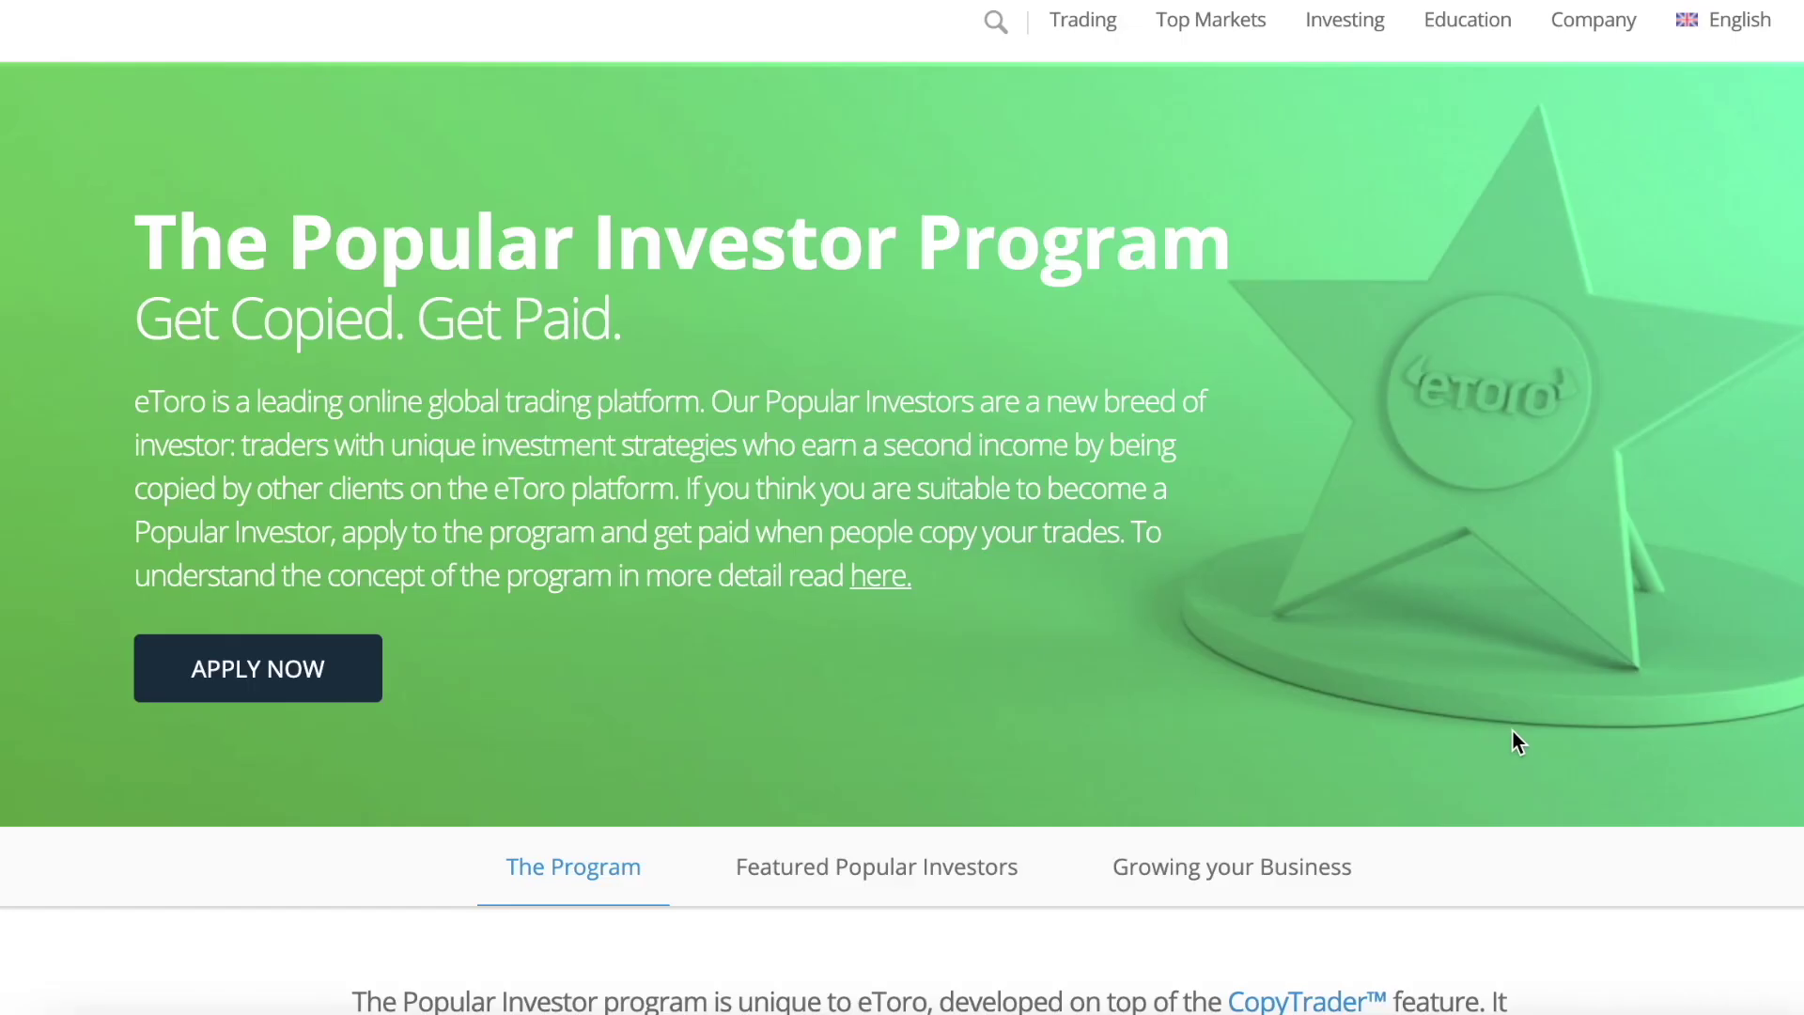
# Step: Scroll through the Popular Investor Payments and AUM requirements table
pyautogui.scroll(-2, 1511, 744)
pyautogui.scroll(-10, 1511, 745)
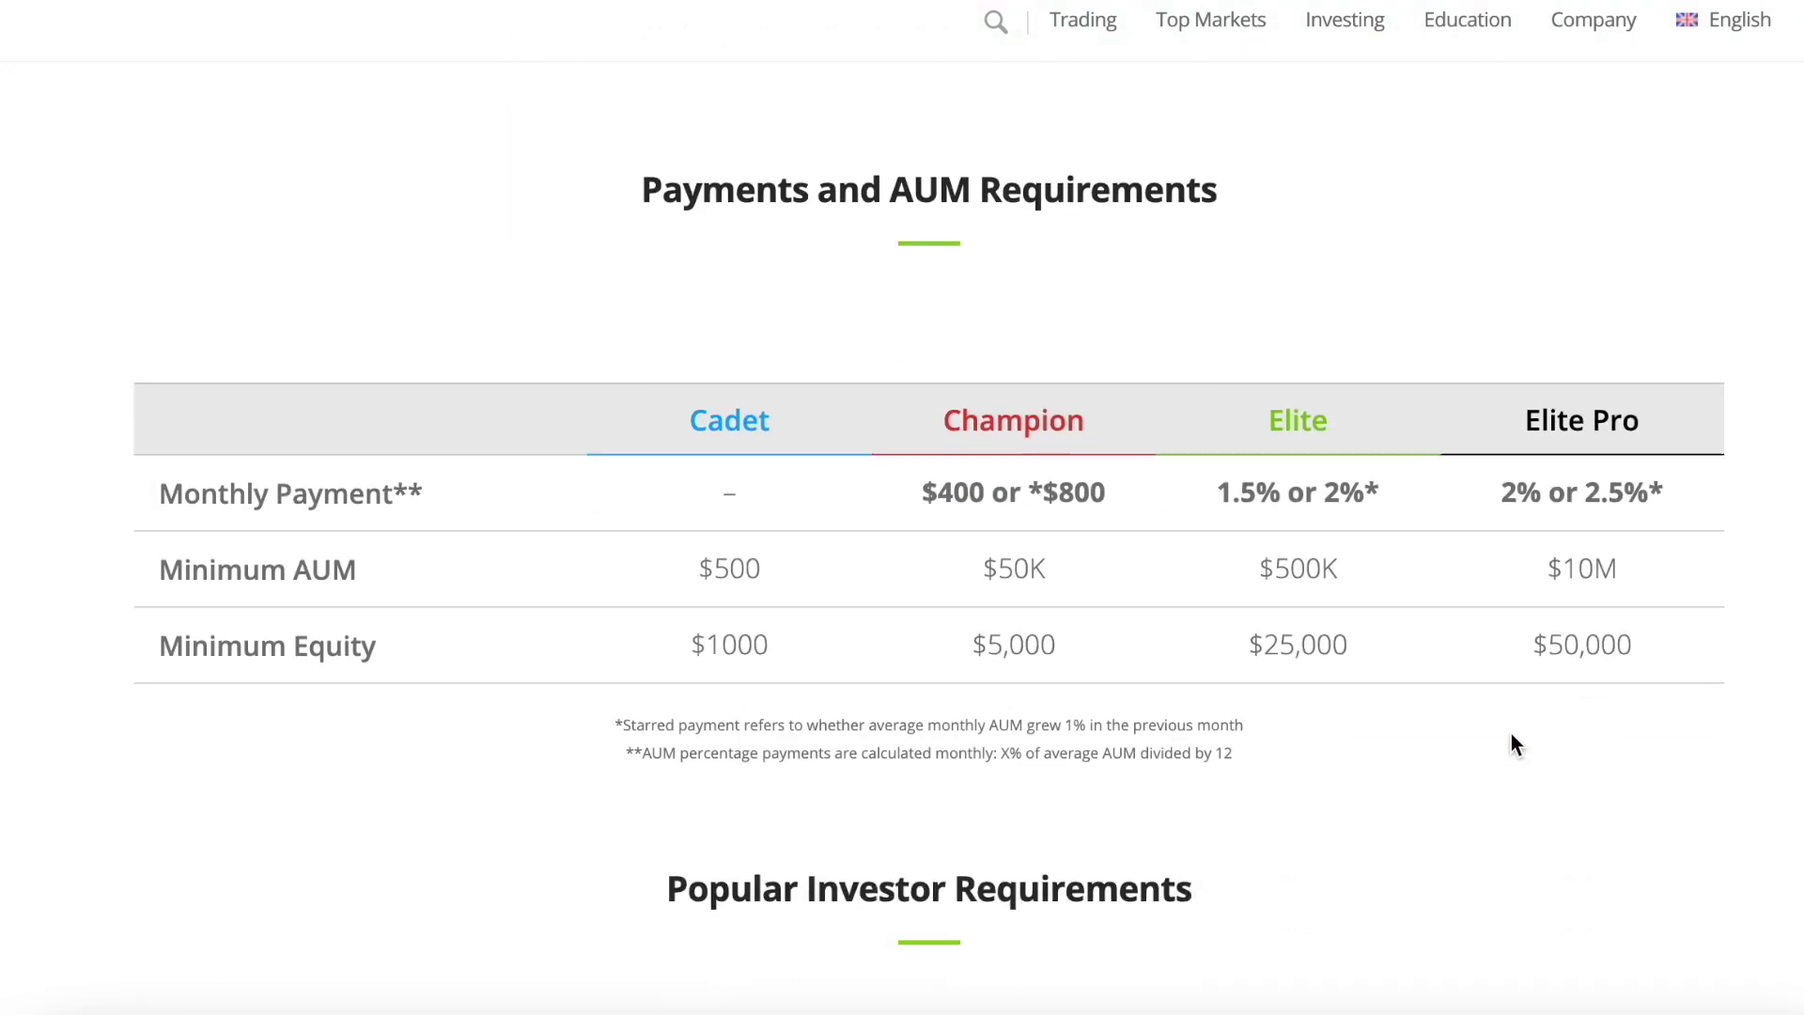
pyautogui.scroll(1, 1511, 744)
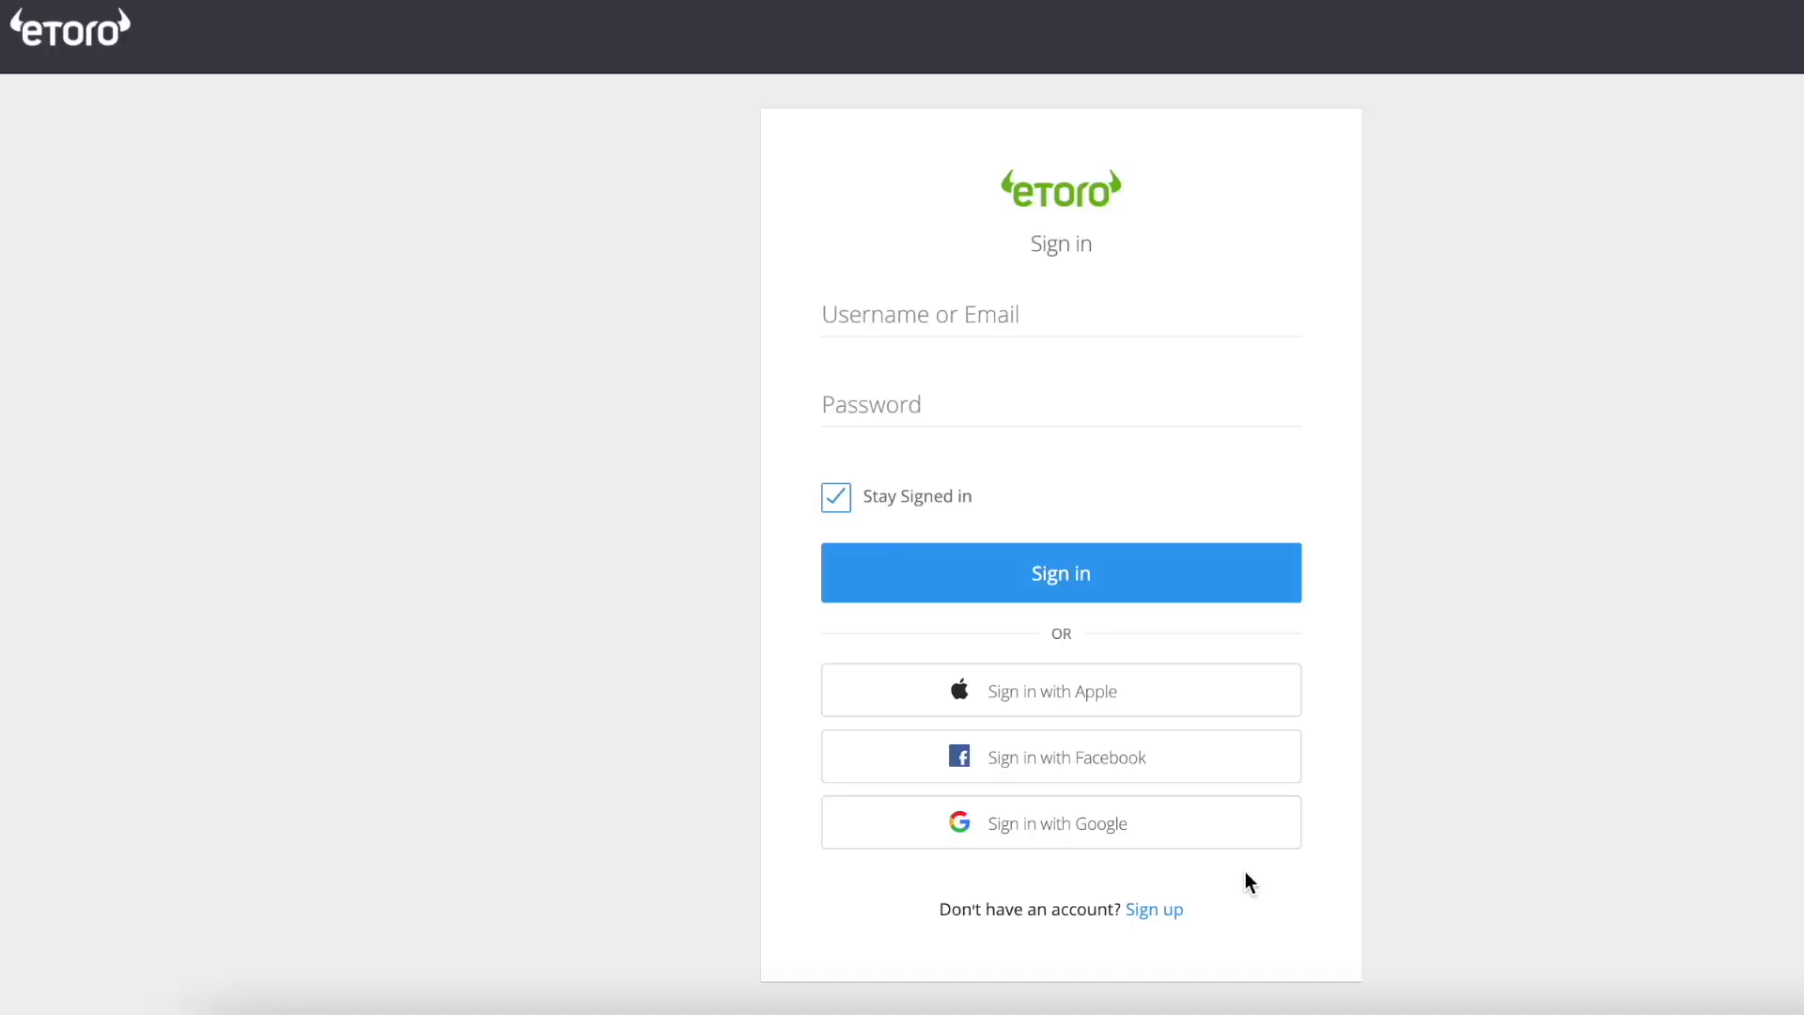
# Step: Sign up with the Create an account form, then begin Complete Profile for the new account
pyautogui.click(1153, 910)
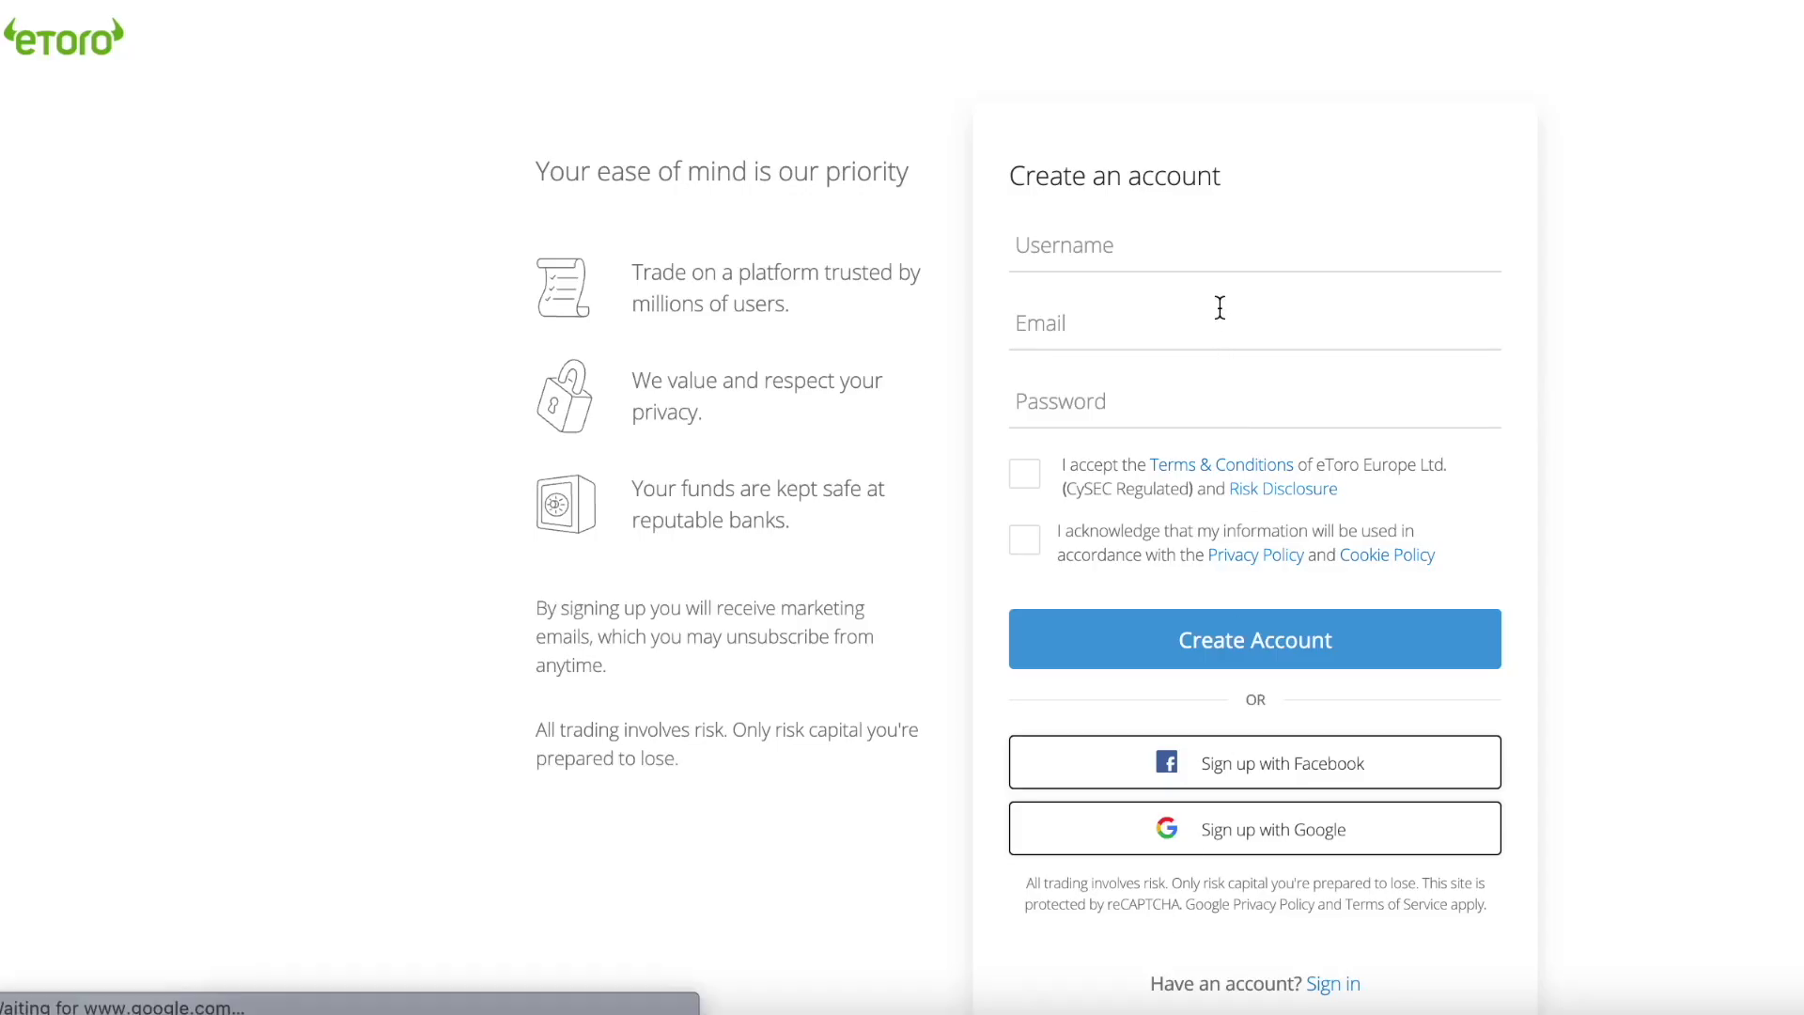
pyautogui.scroll(-1, 1254, 527)
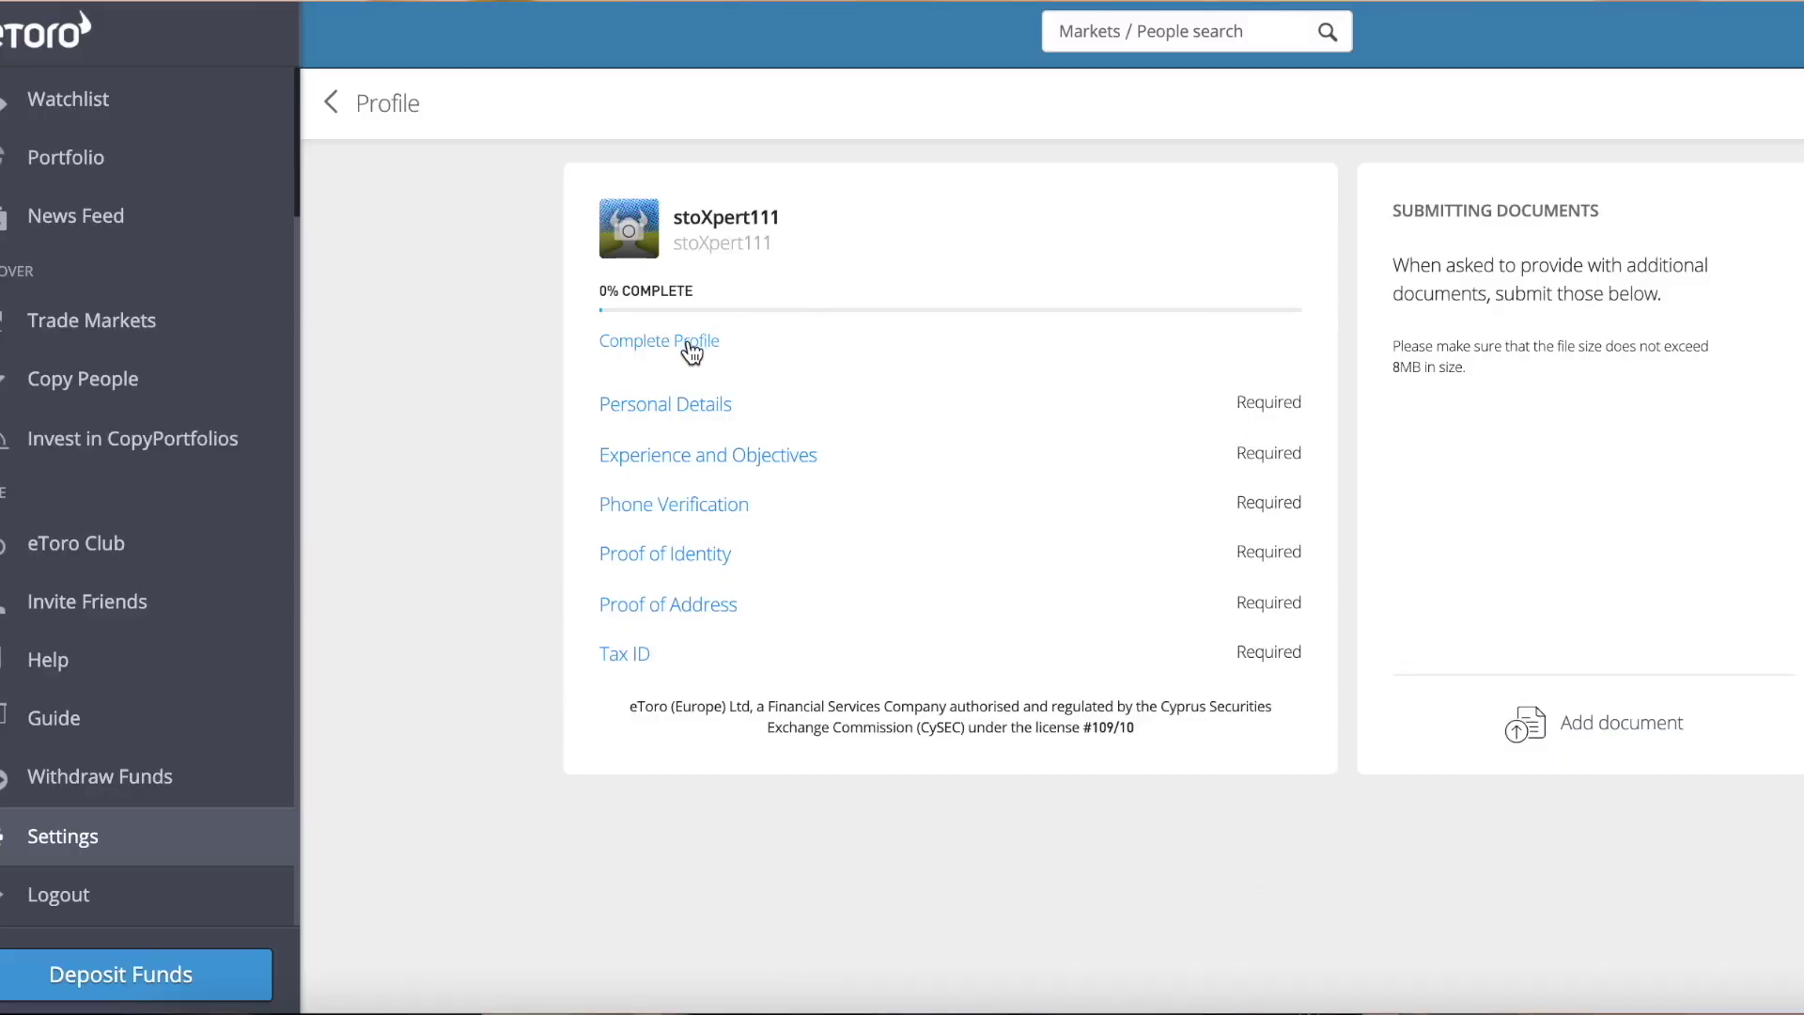
pyautogui.click(692, 350)
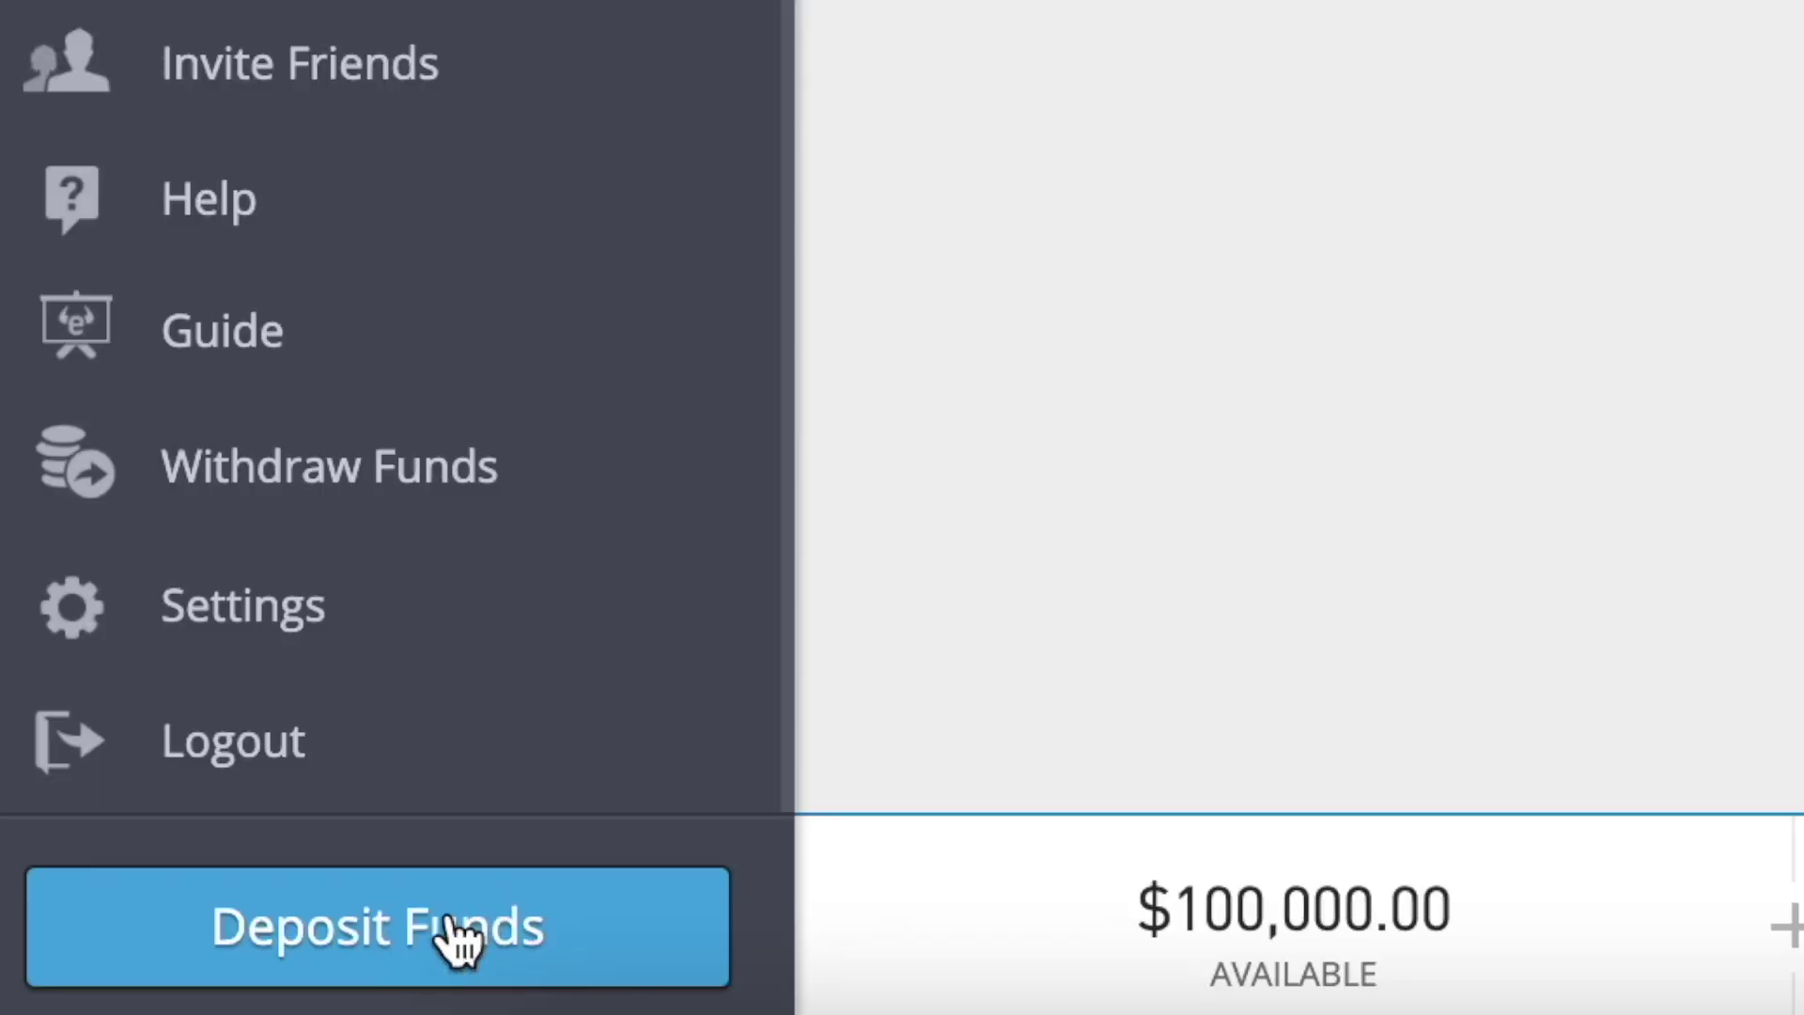
# Step: Open Deposit Funds, review payment methods and keep Credit/Debit card as the method
pyautogui.click(448, 908)
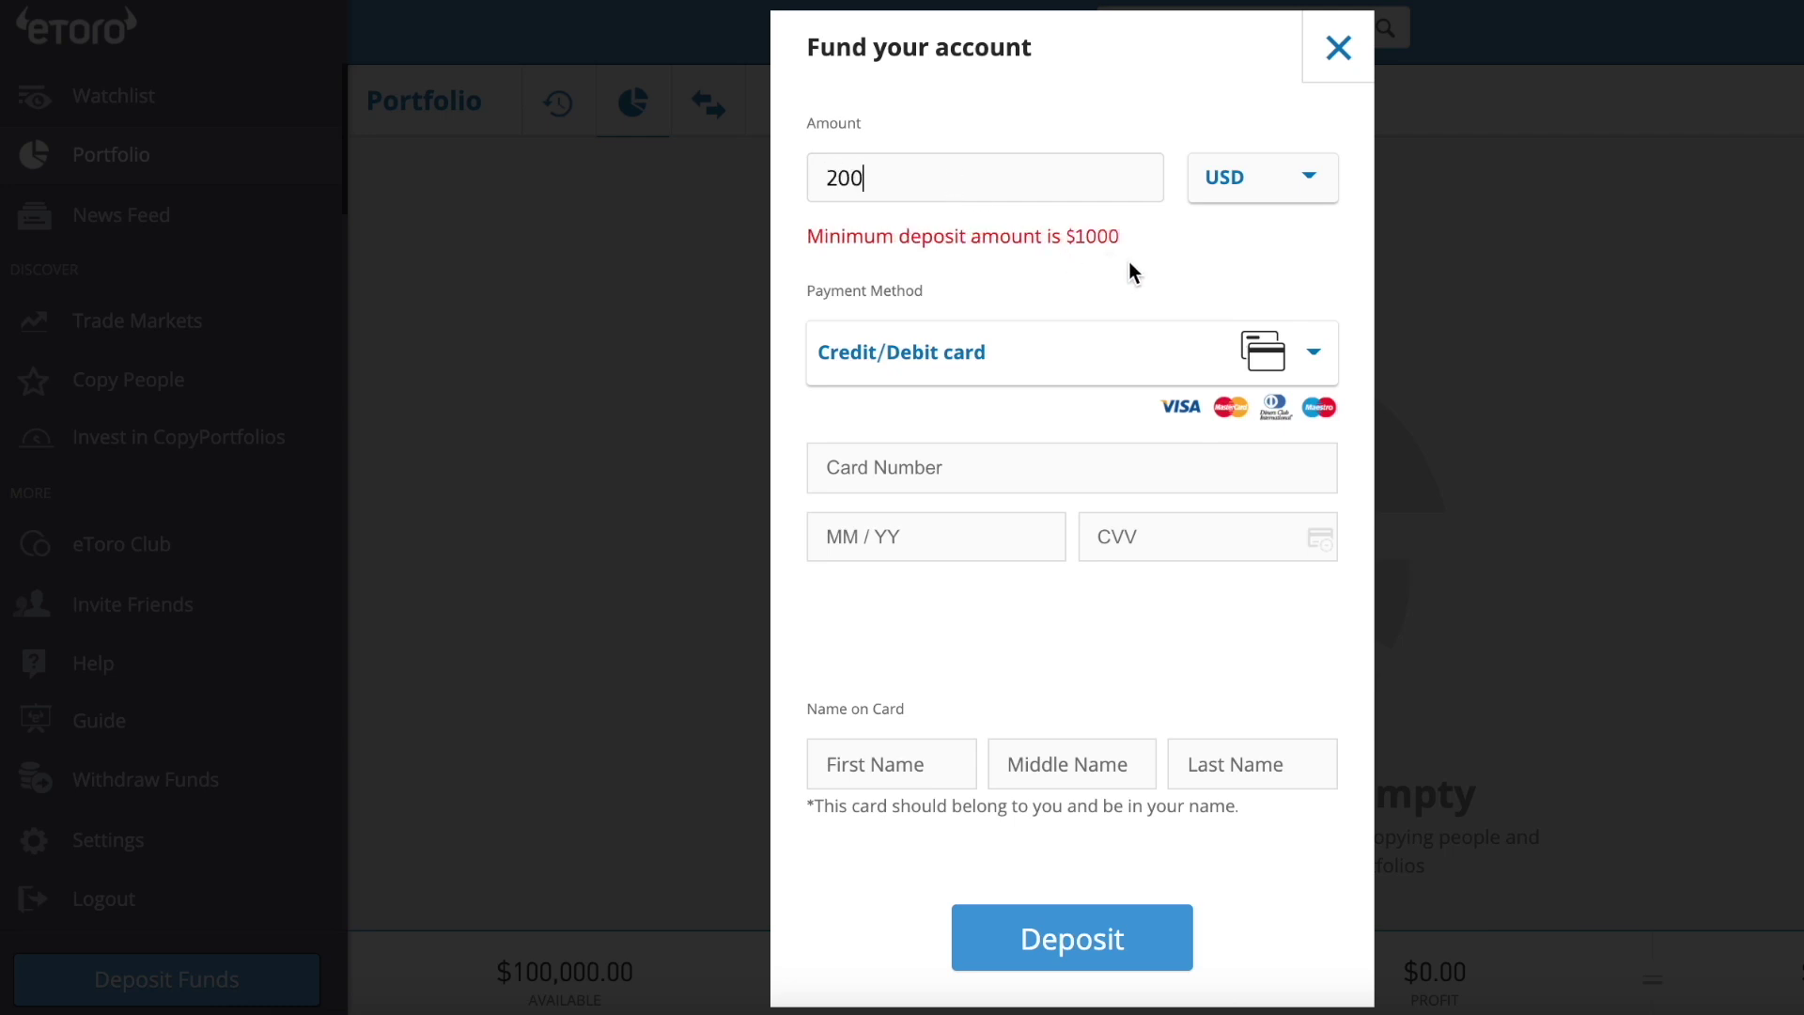
pyautogui.click(1123, 356)
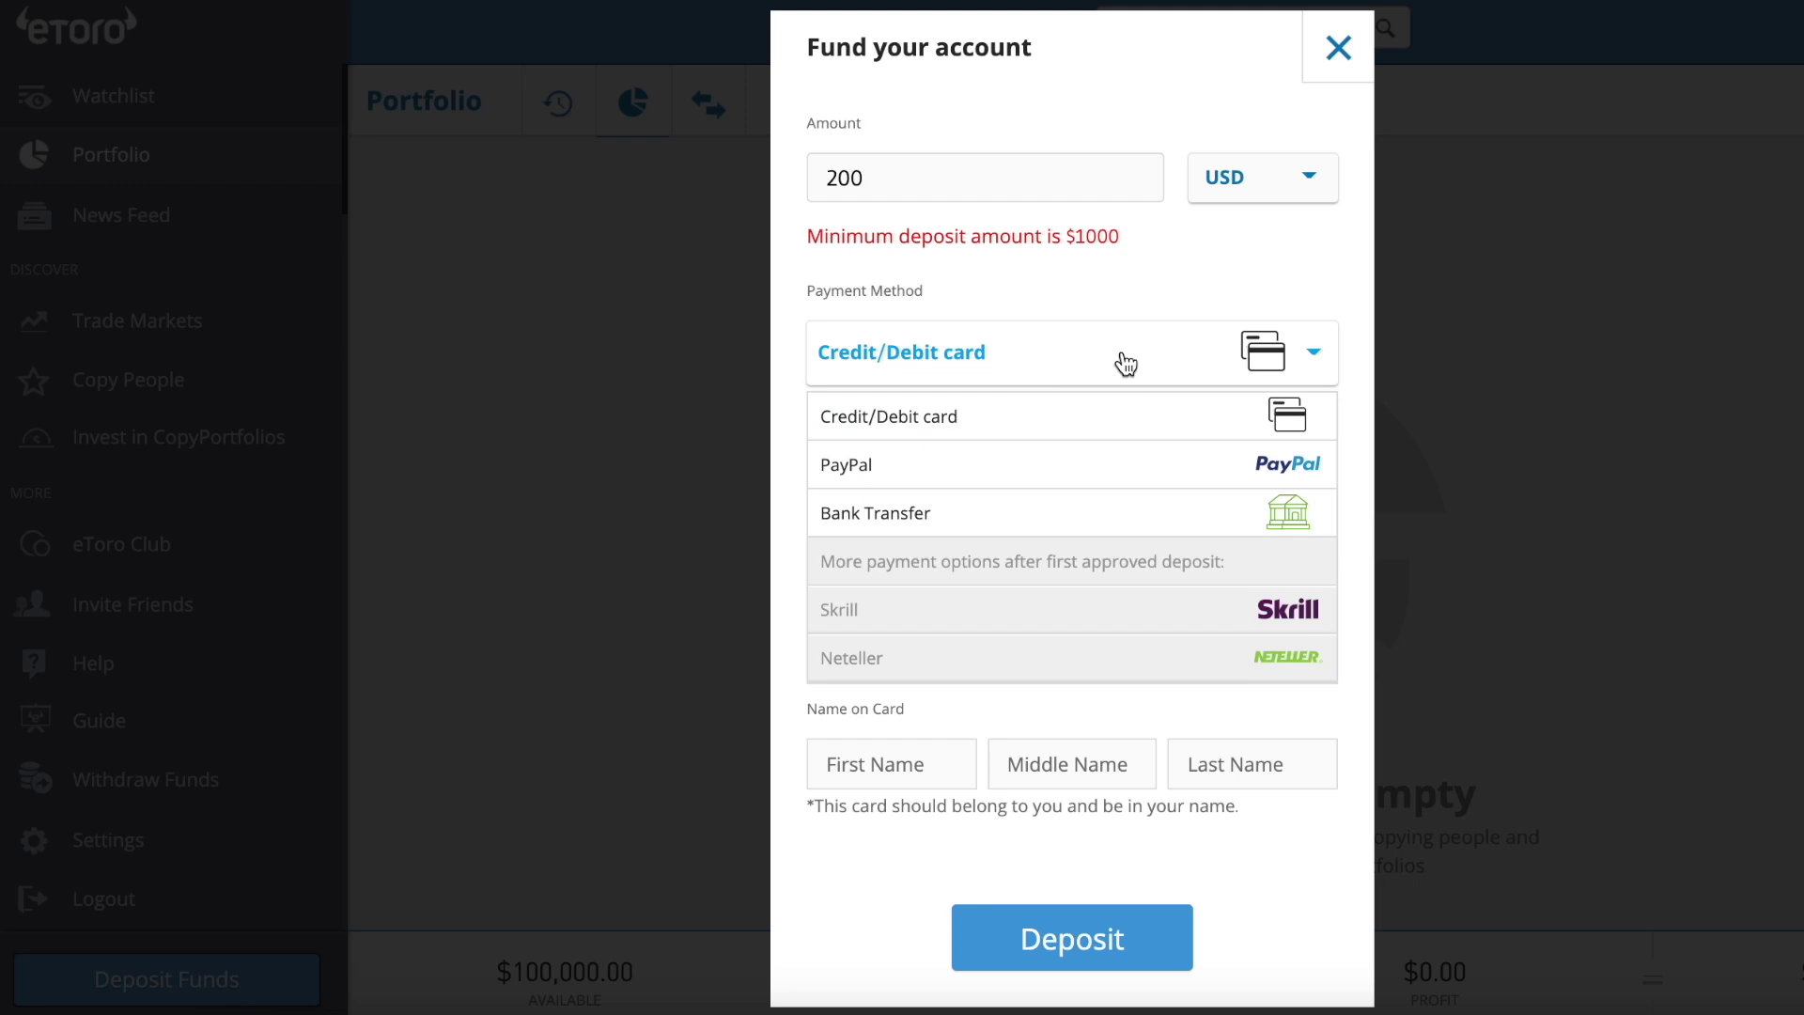
pyautogui.click(1144, 371)
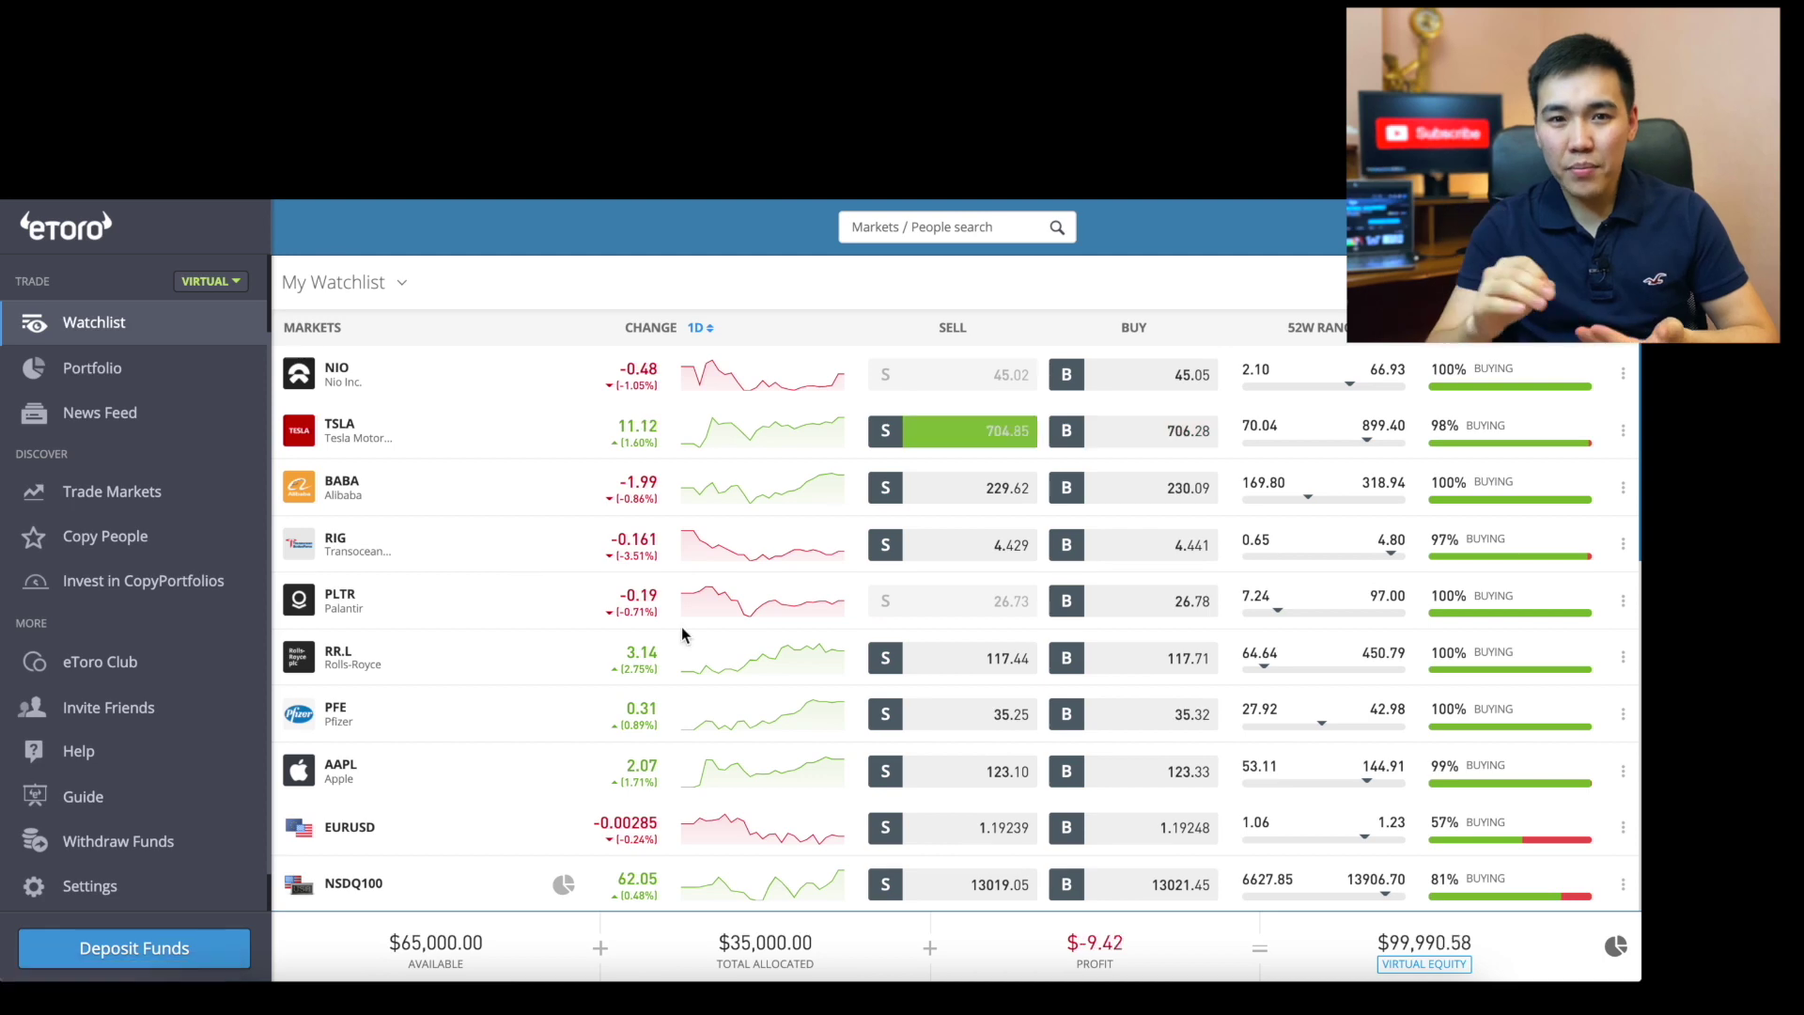
# Step: Browse the Watchlist's NIO, TSLA, GOLD and BTC entries, then go to Portfolio
pyautogui.scroll(-6, 728, 695)
pyautogui.scroll(-3, 729, 695)
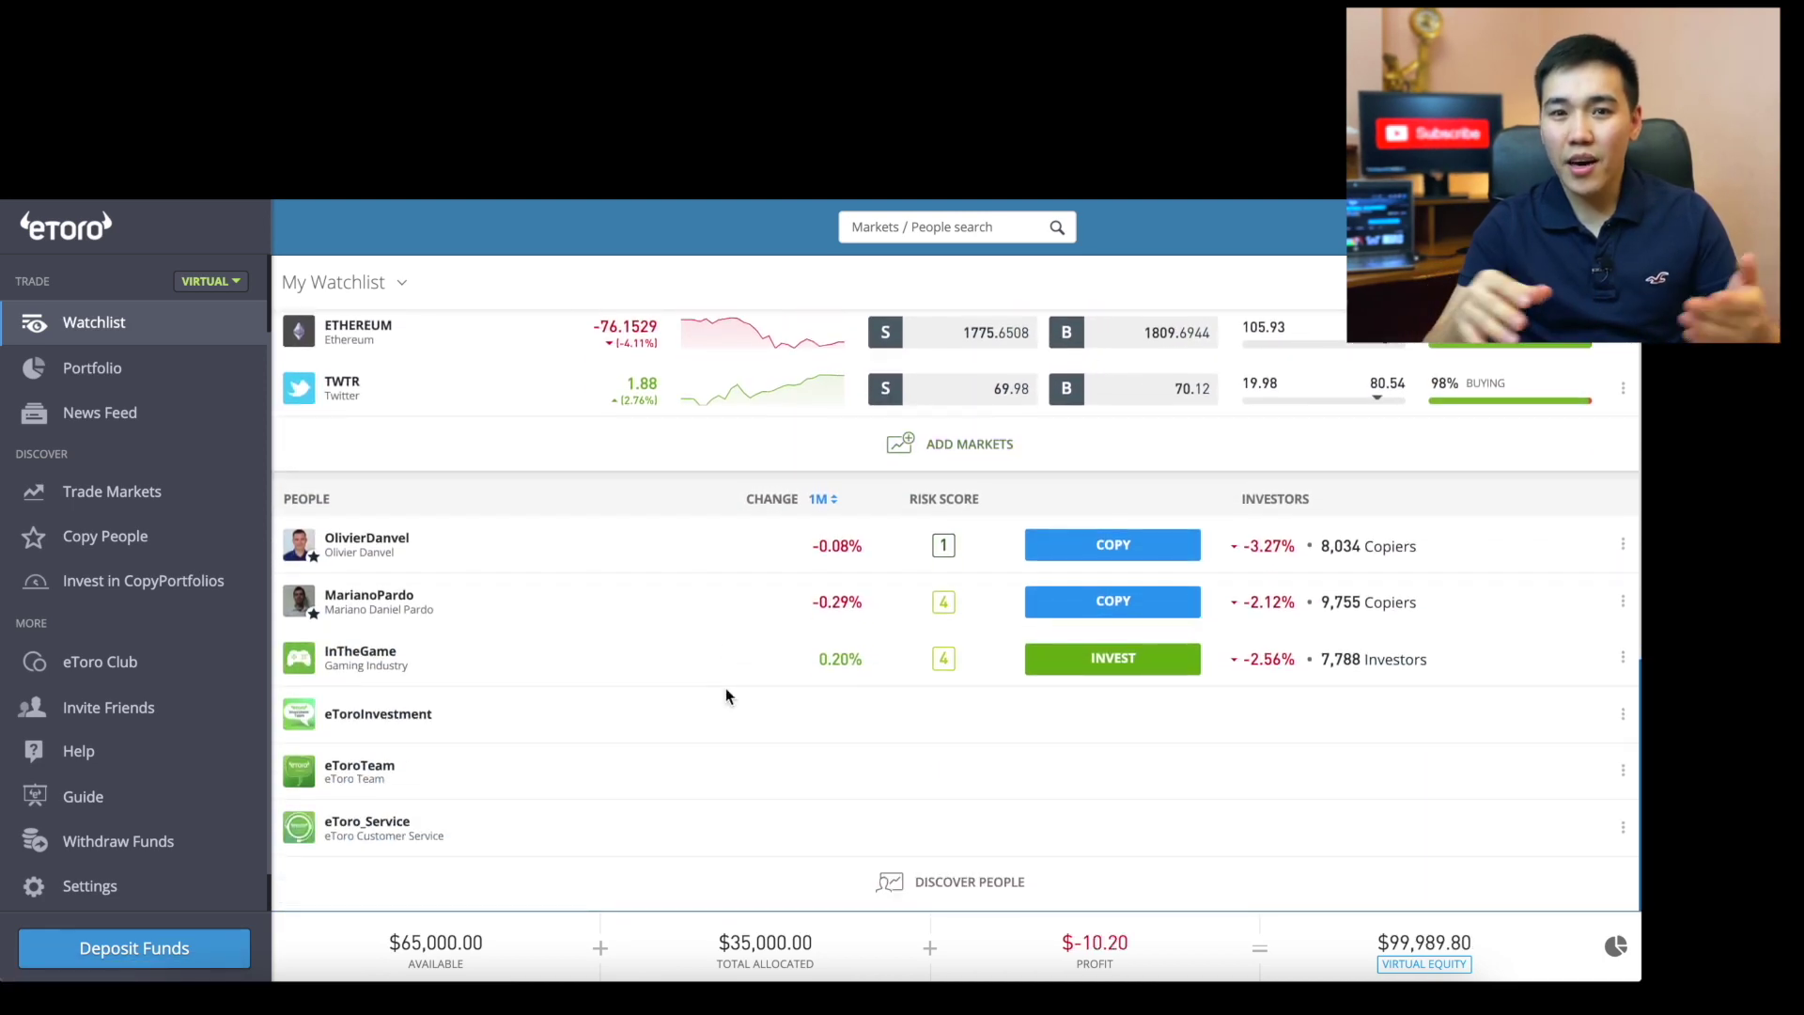
pyautogui.scroll(5, 725, 691)
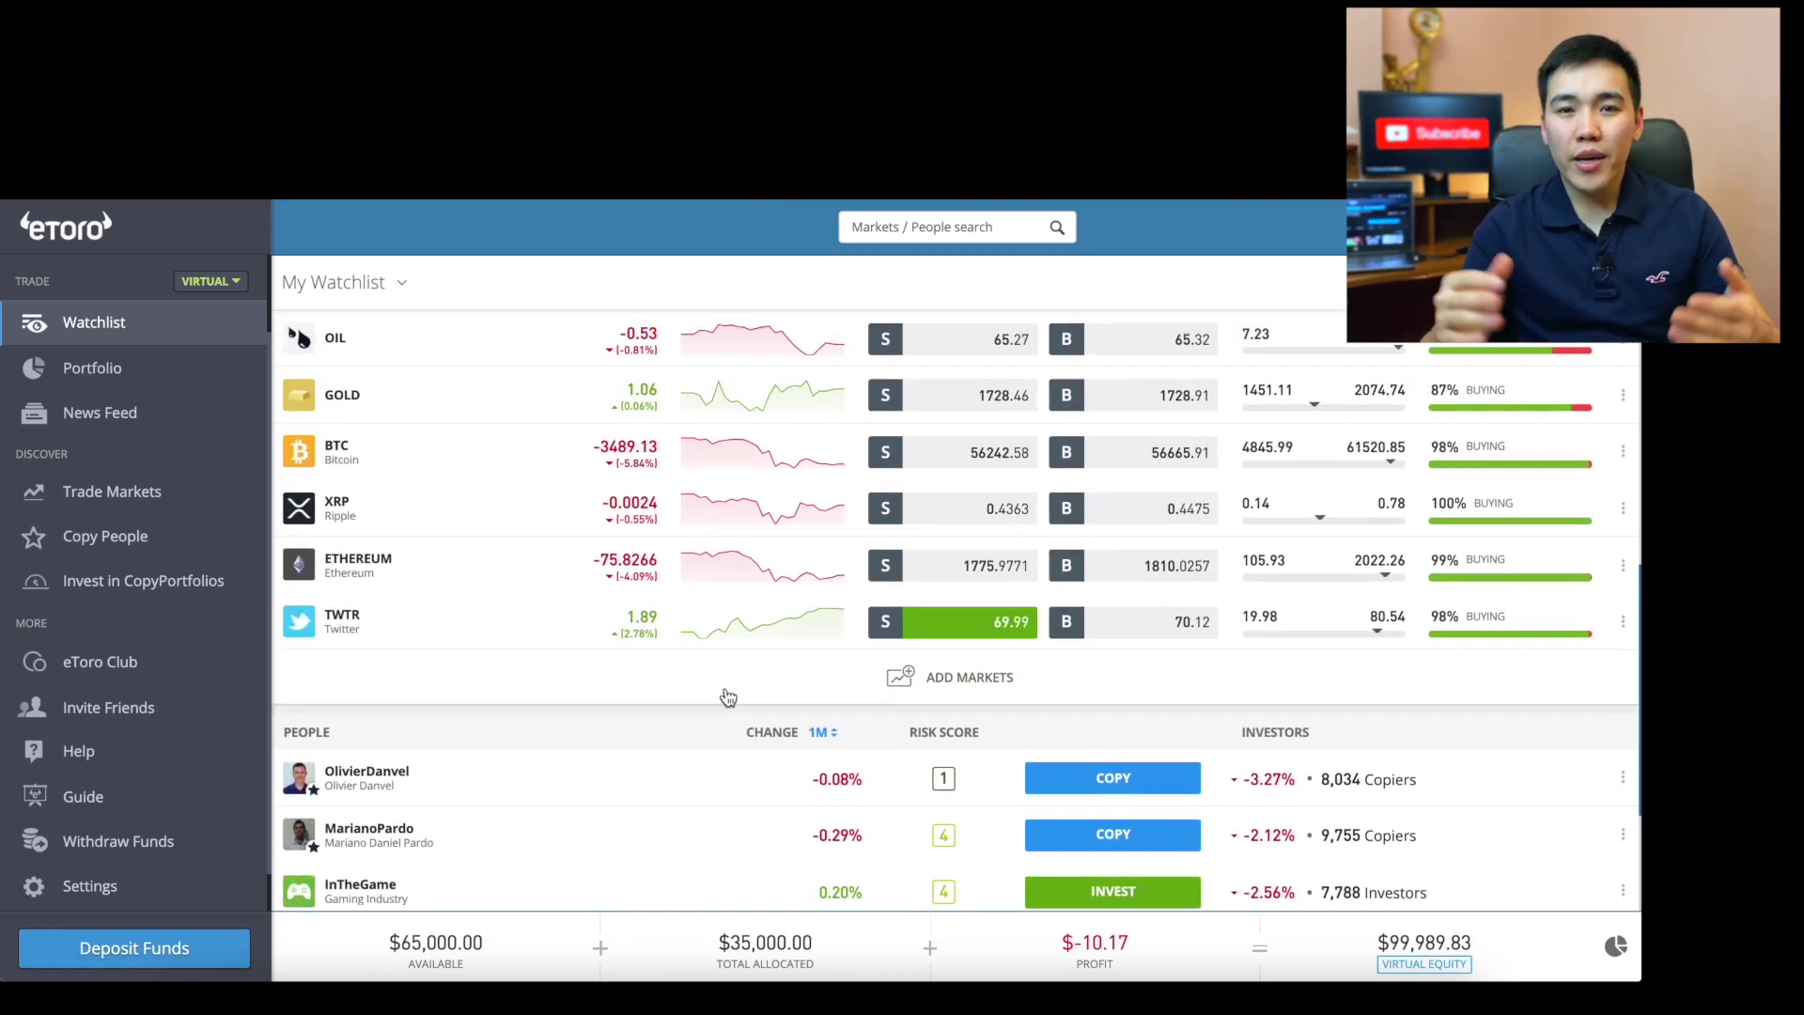
pyautogui.scroll(4, 728, 695)
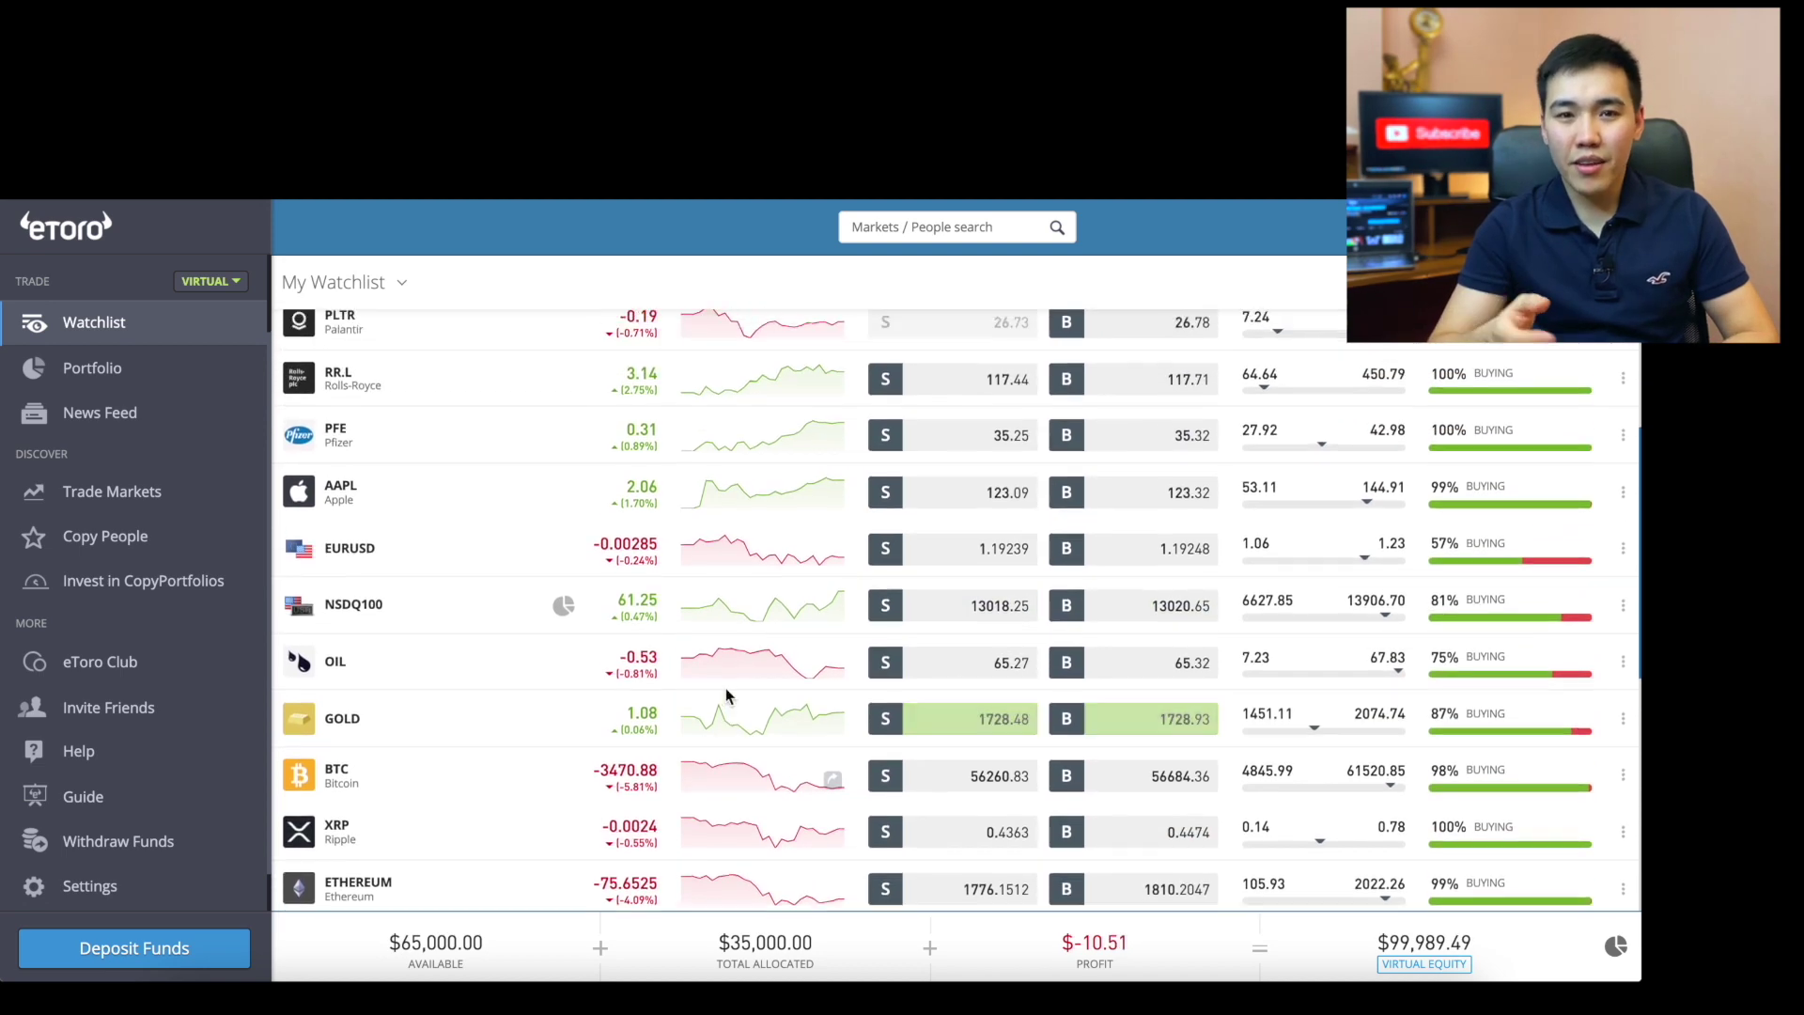
pyautogui.click(191, 367)
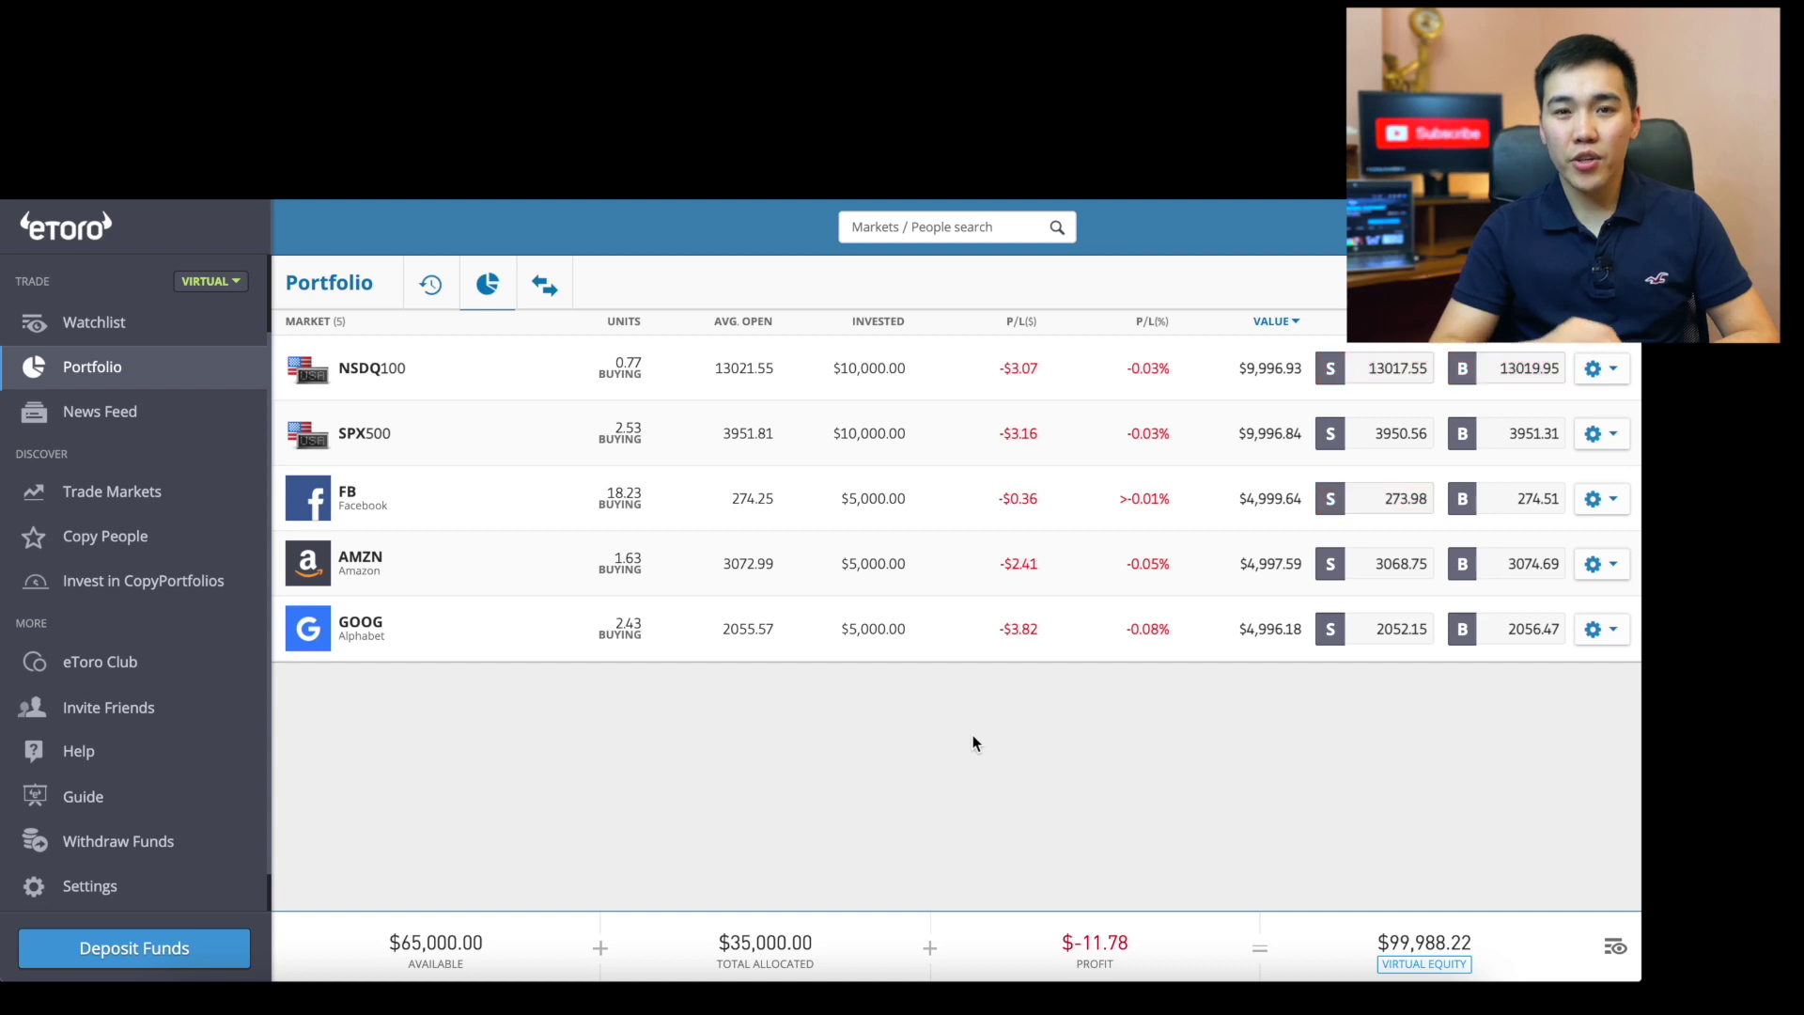
# Step: Read through the News Feed posts, then go to Trade Markets
pyautogui.click(222, 418)
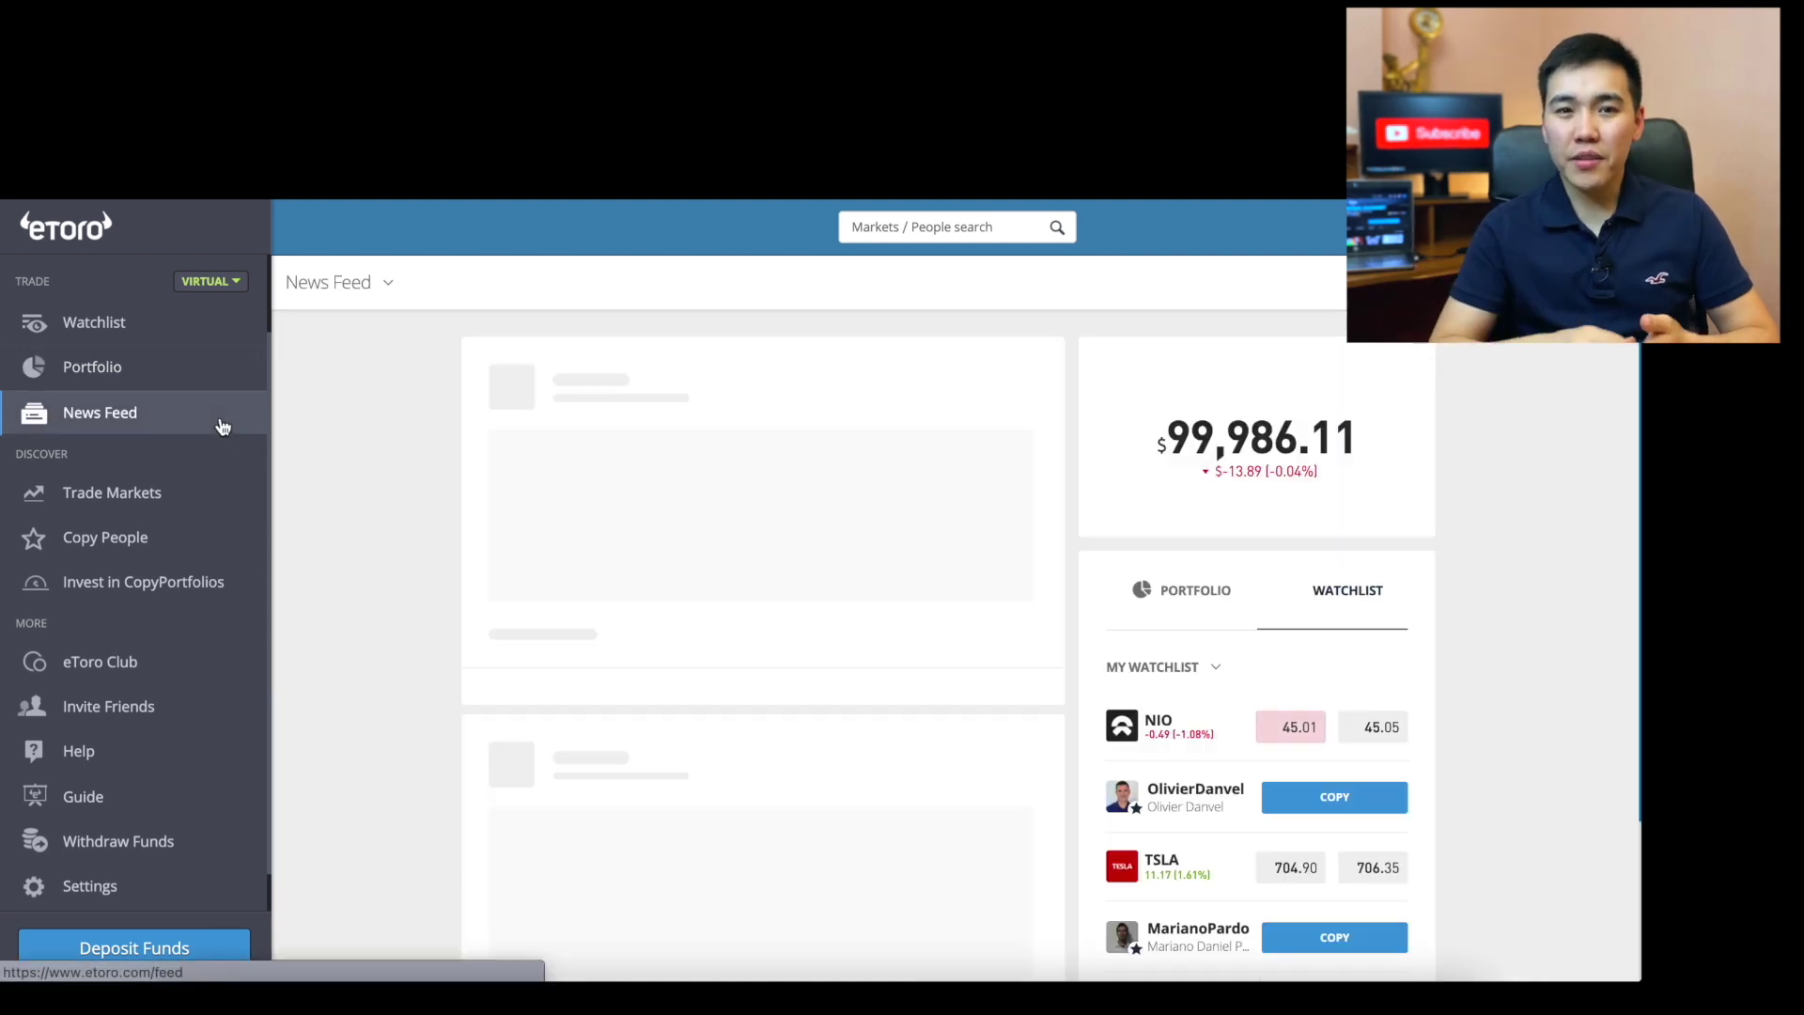
pyautogui.scroll(-1, 421, 532)
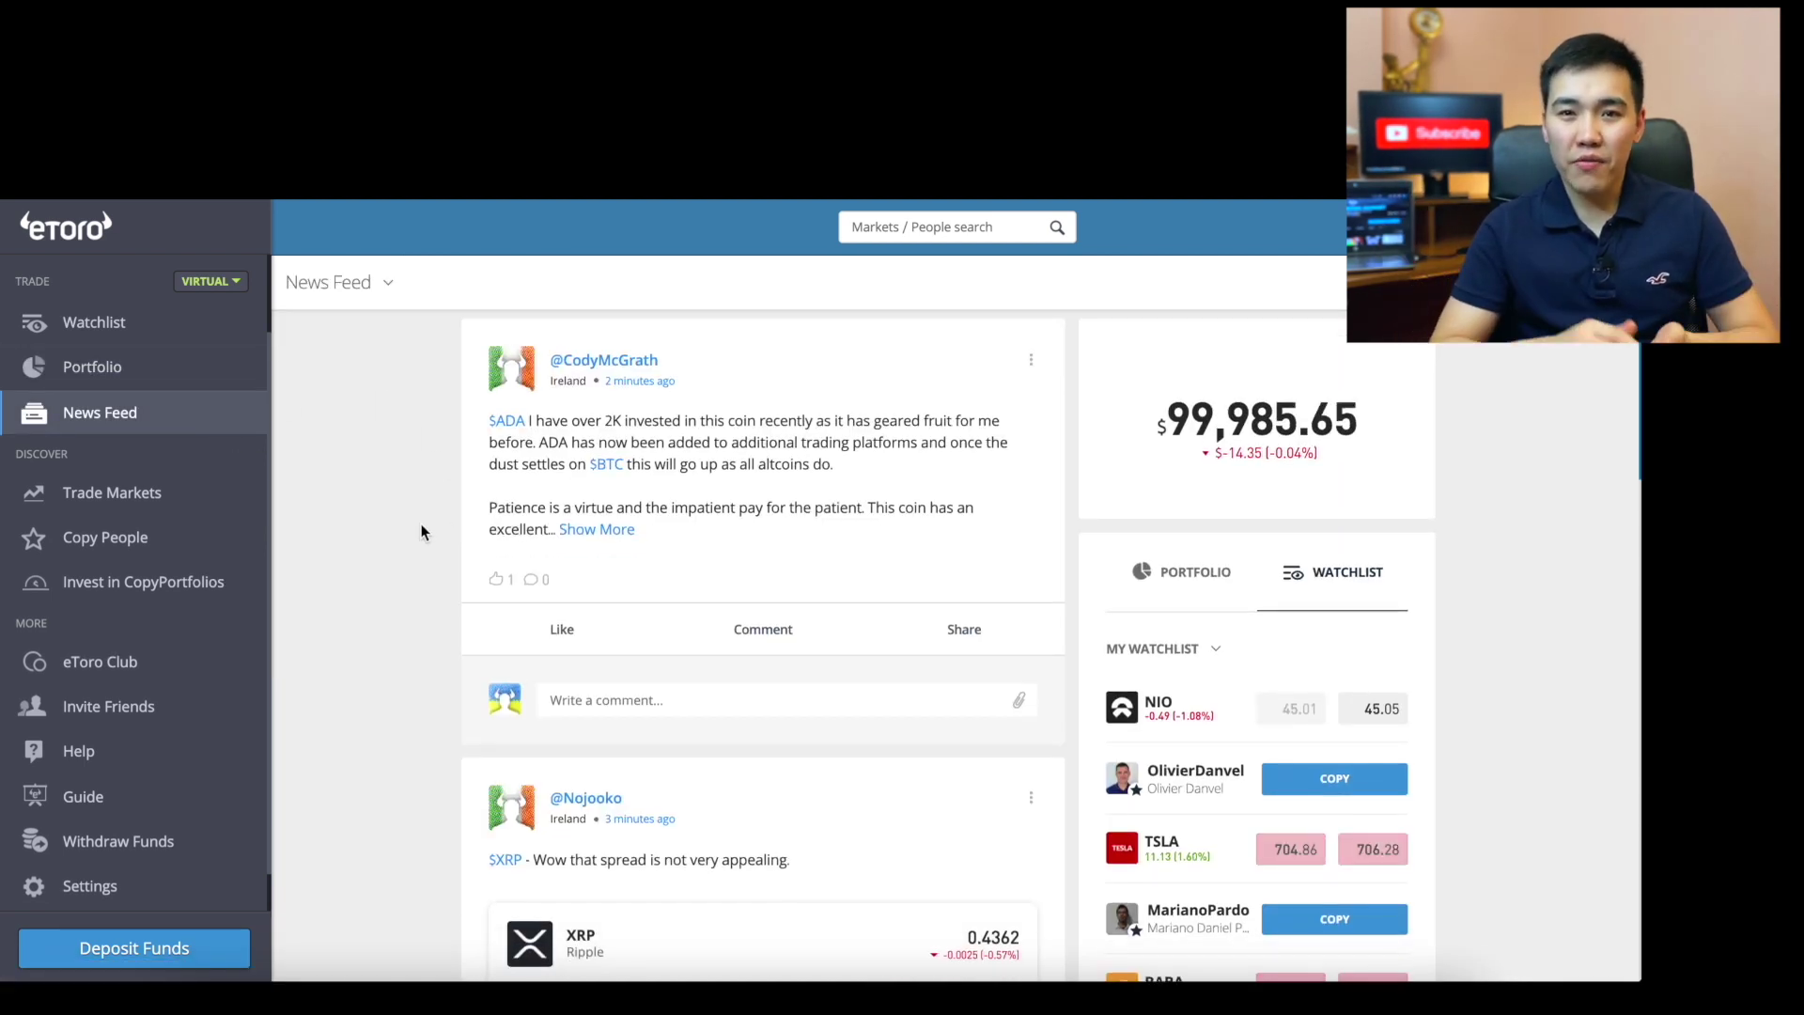
pyautogui.scroll(-5, 421, 532)
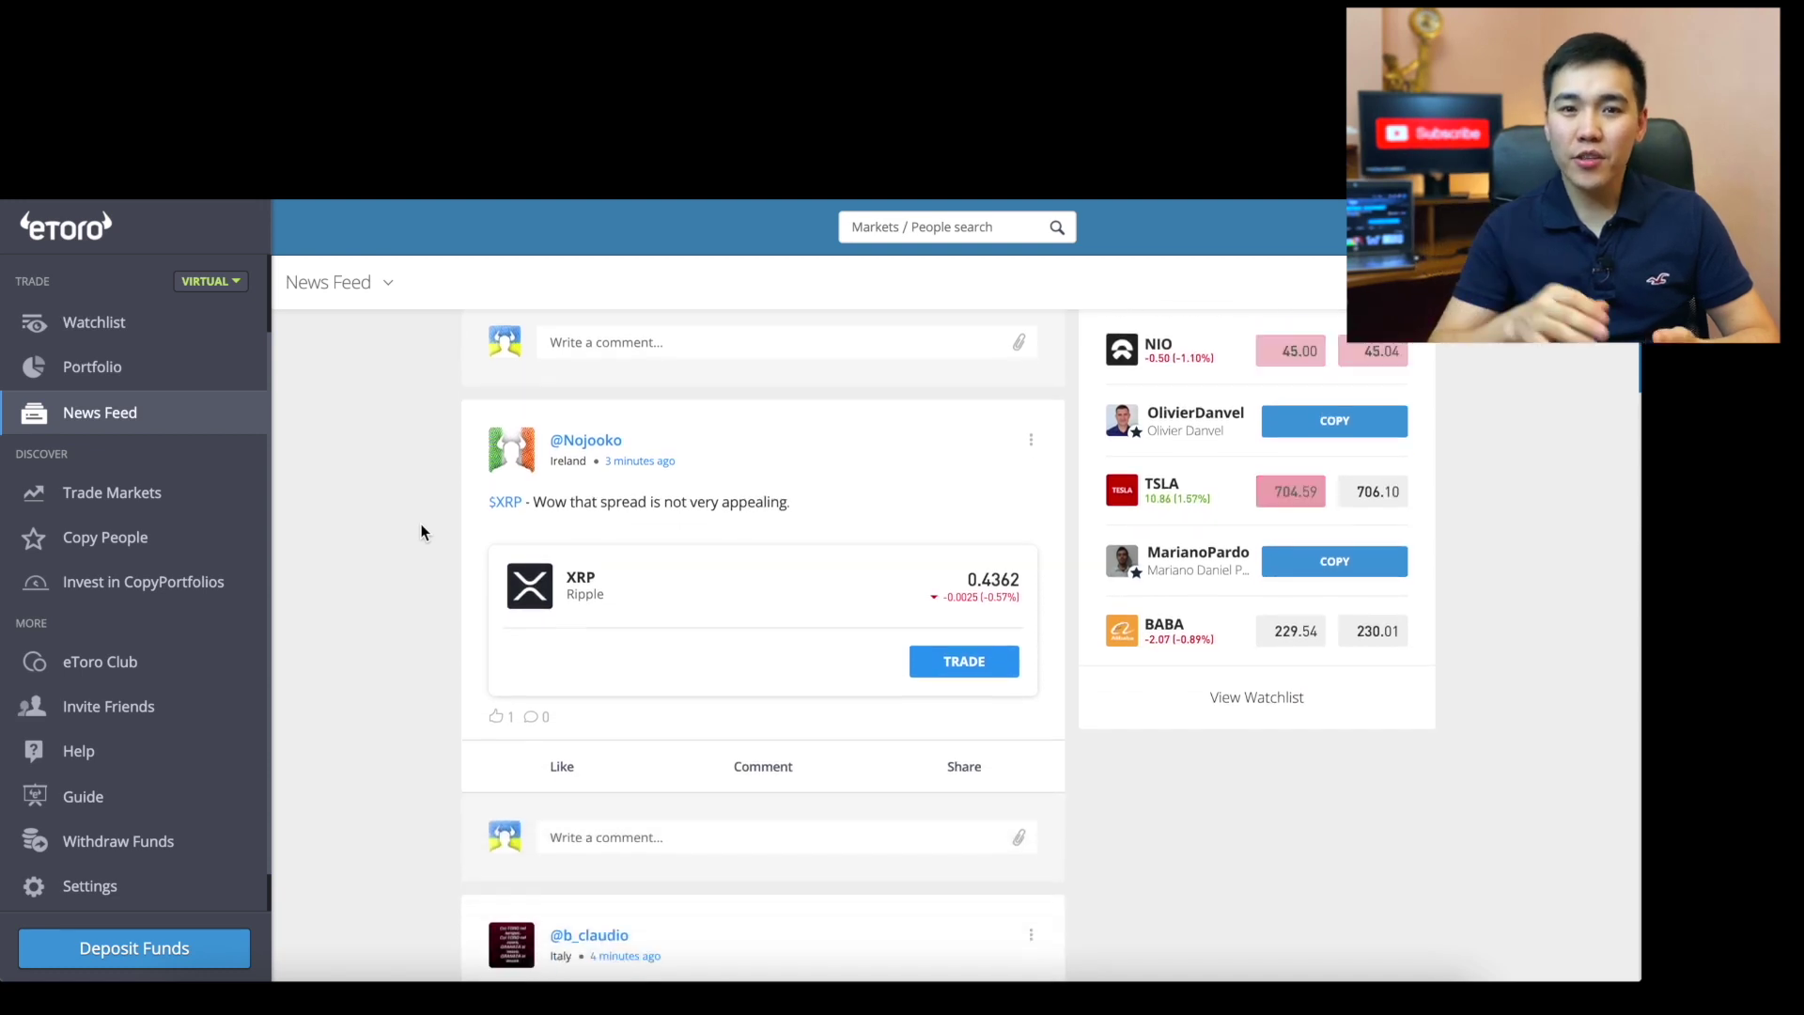
pyautogui.scroll(-4, 421, 532)
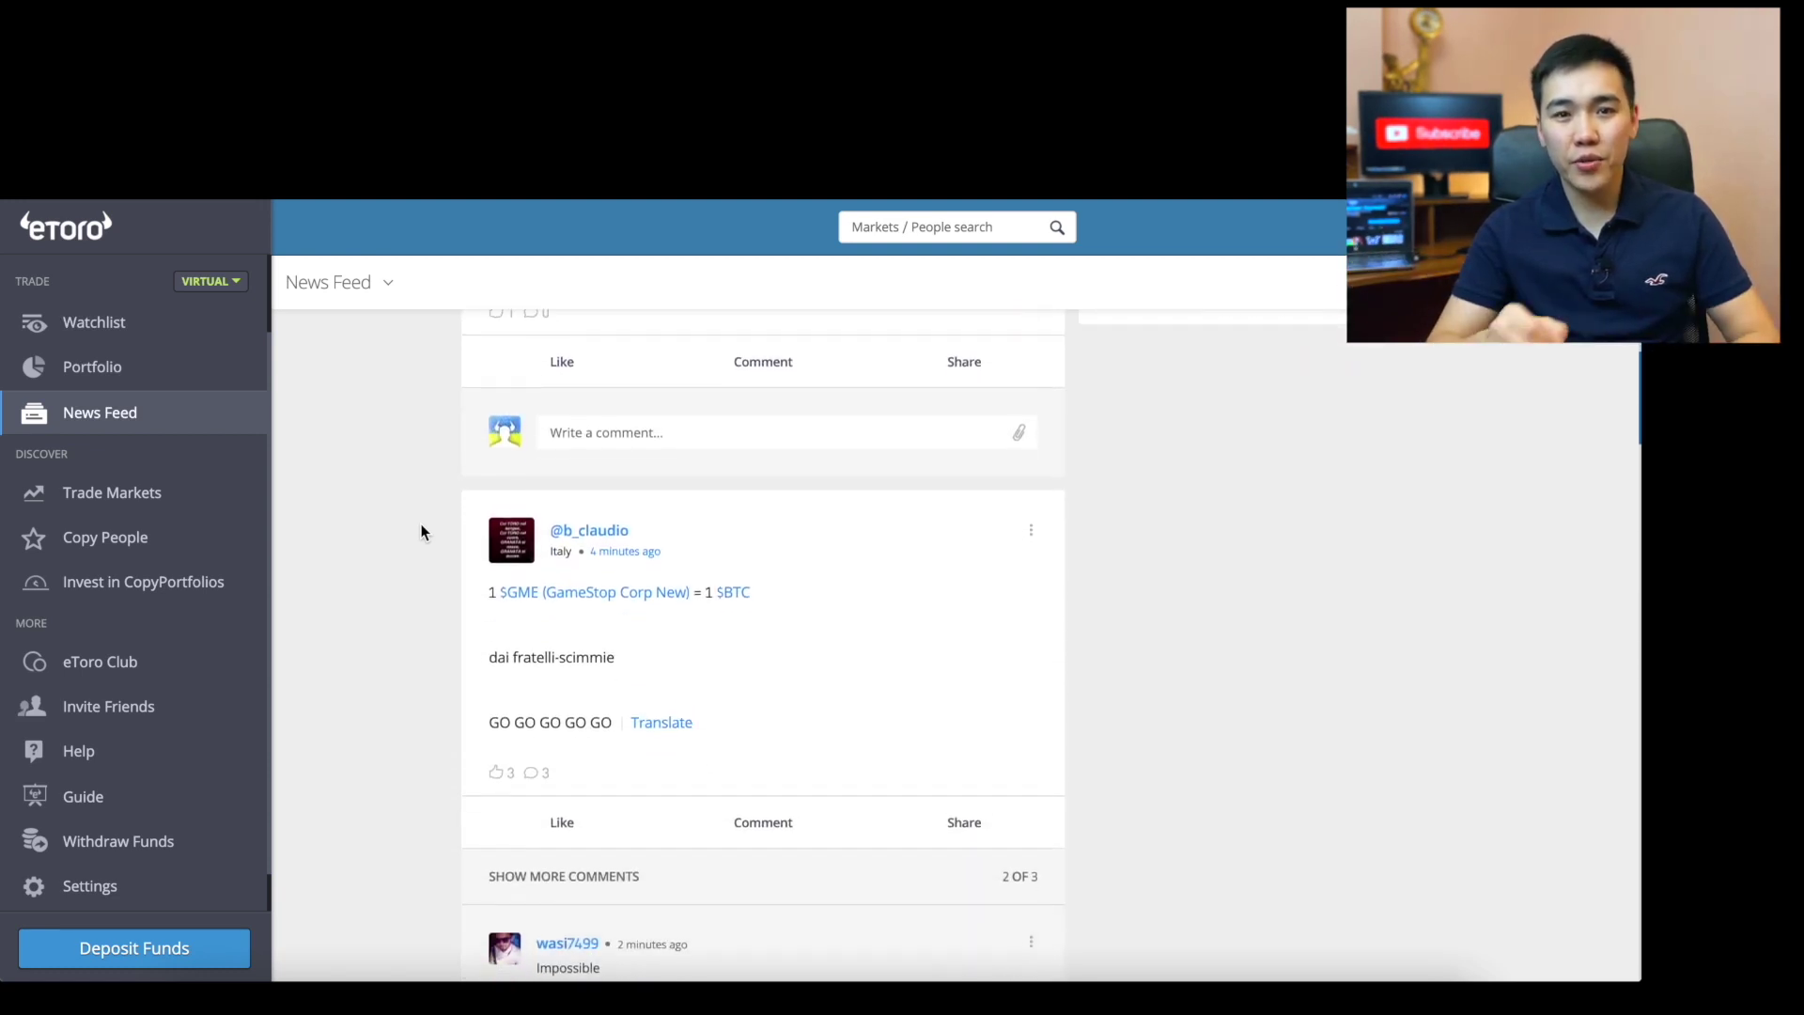
pyautogui.scroll(-2, 421, 532)
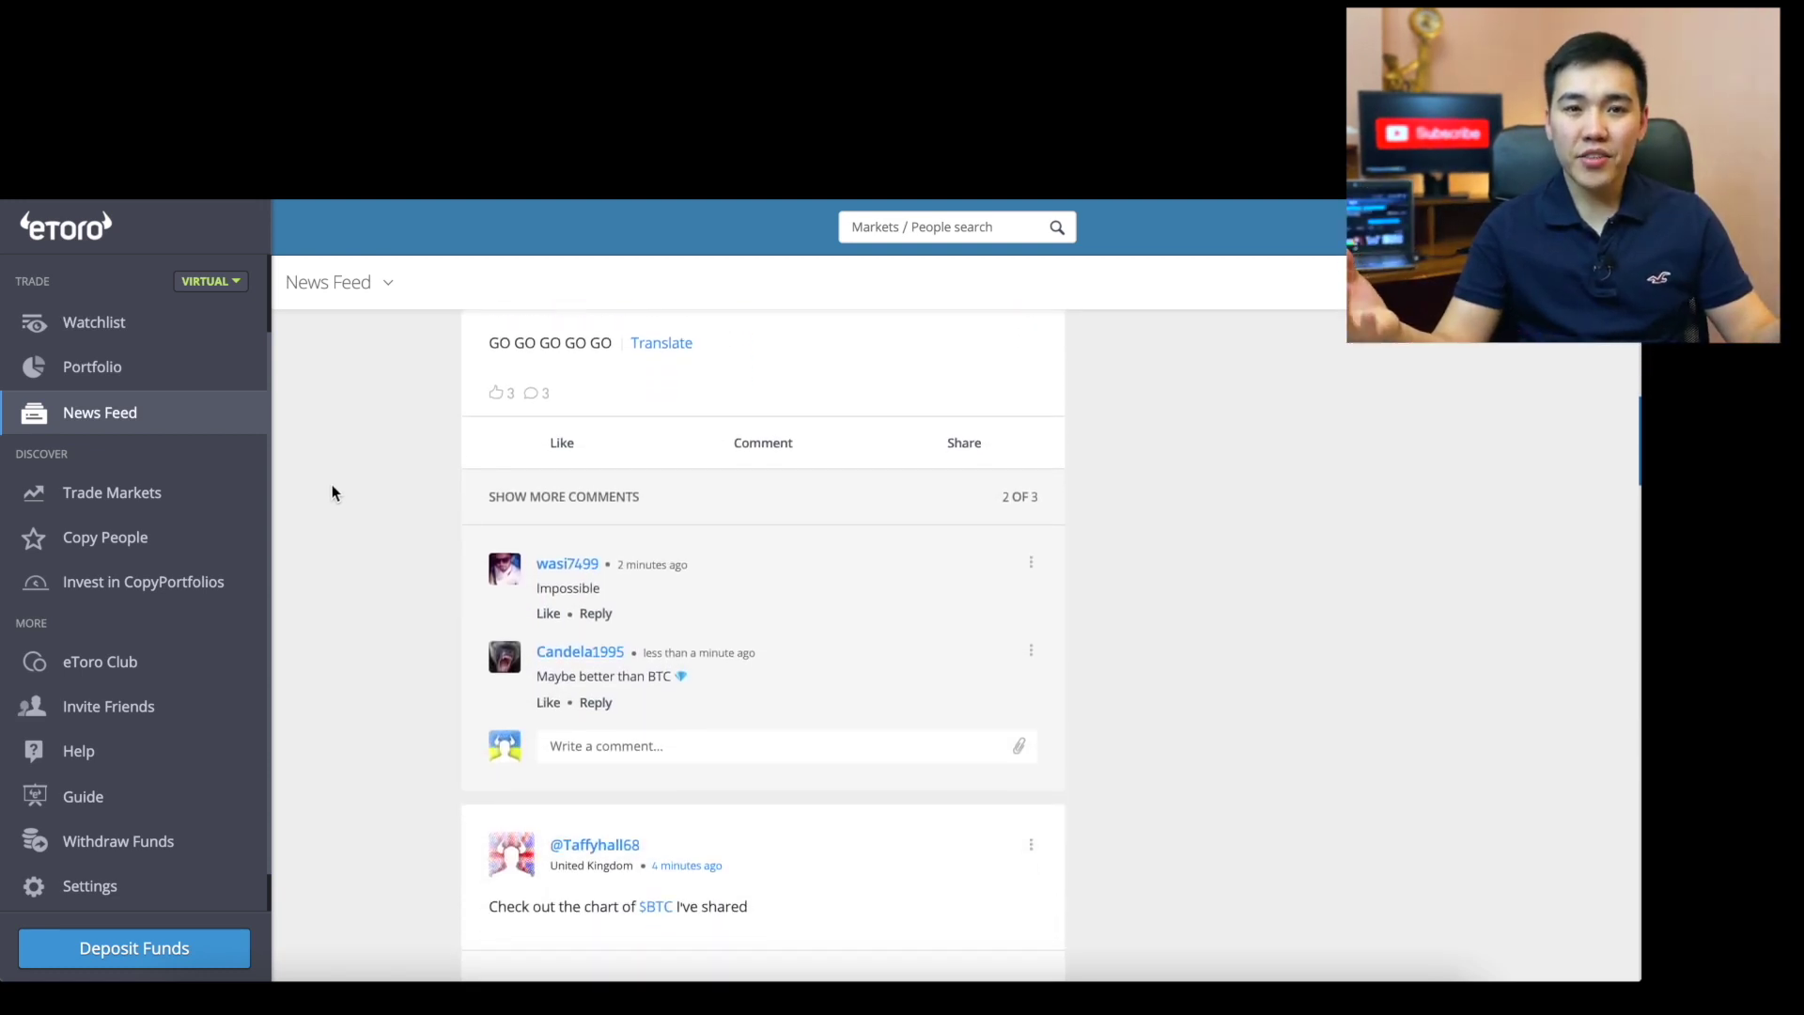
pyautogui.click(214, 500)
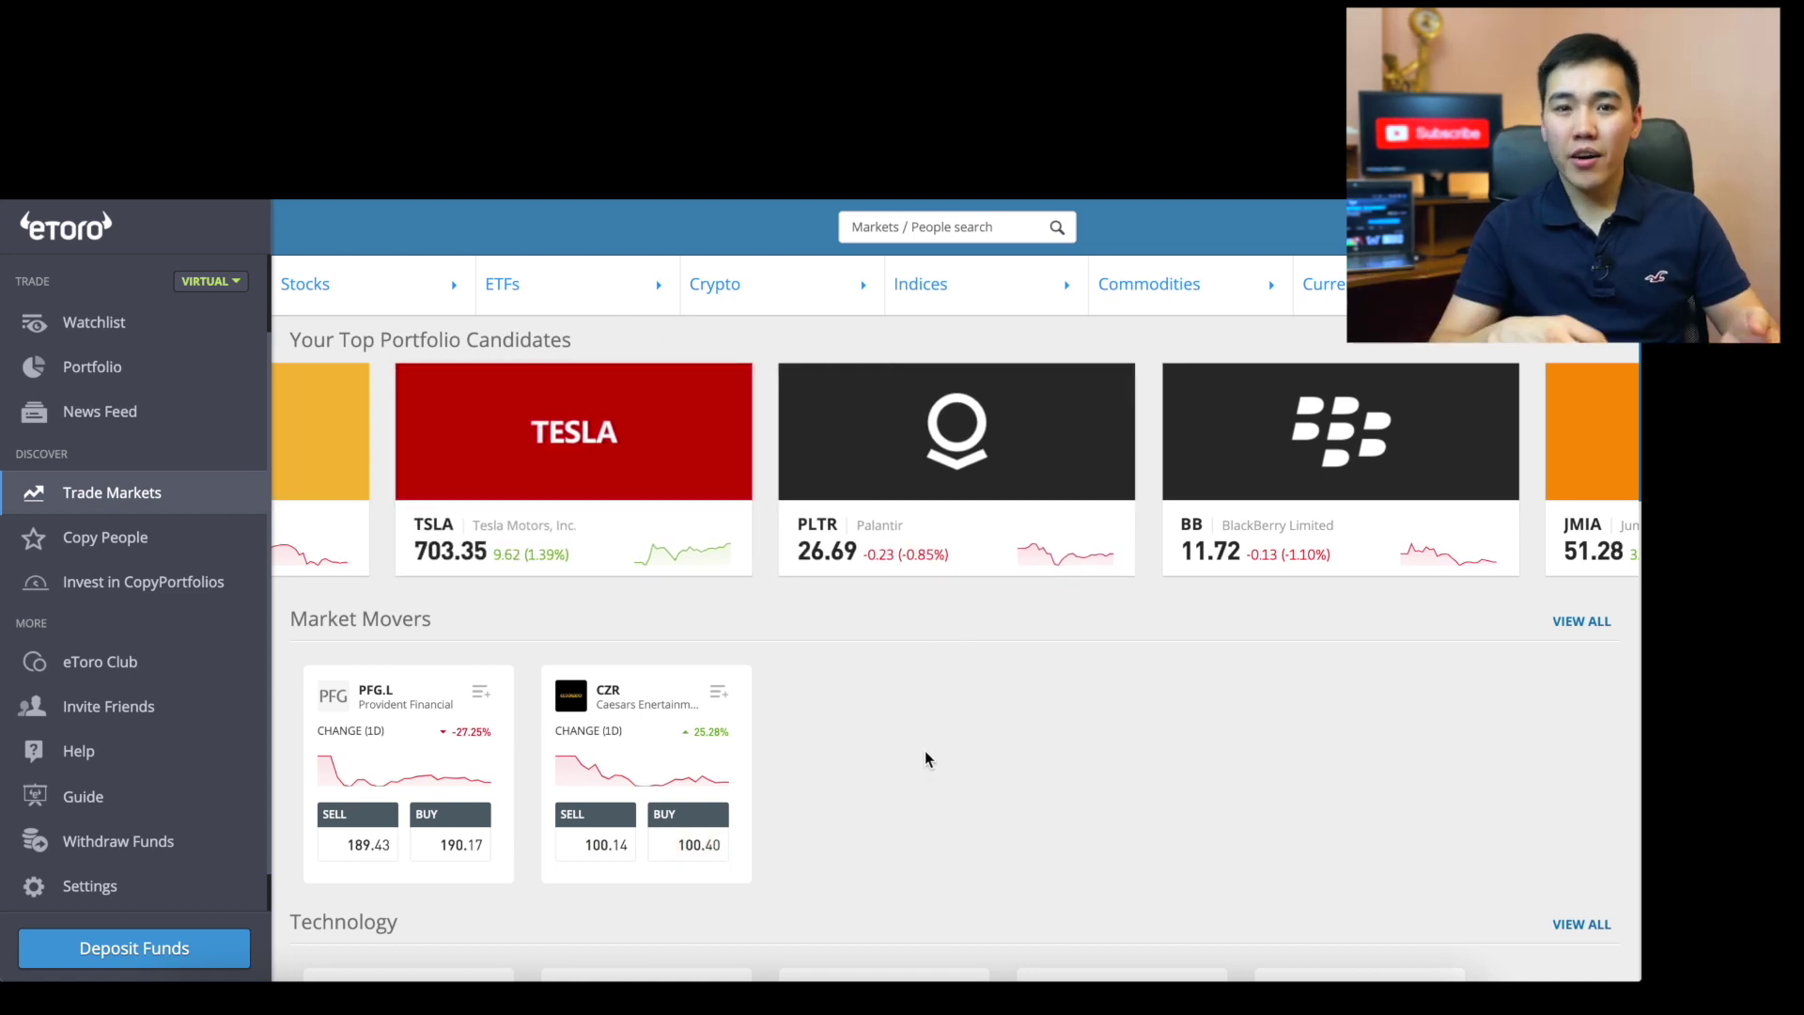
# Step: Browse the Trade Markets sections, then go to Copy People
pyautogui.scroll(-4, 949, 724)
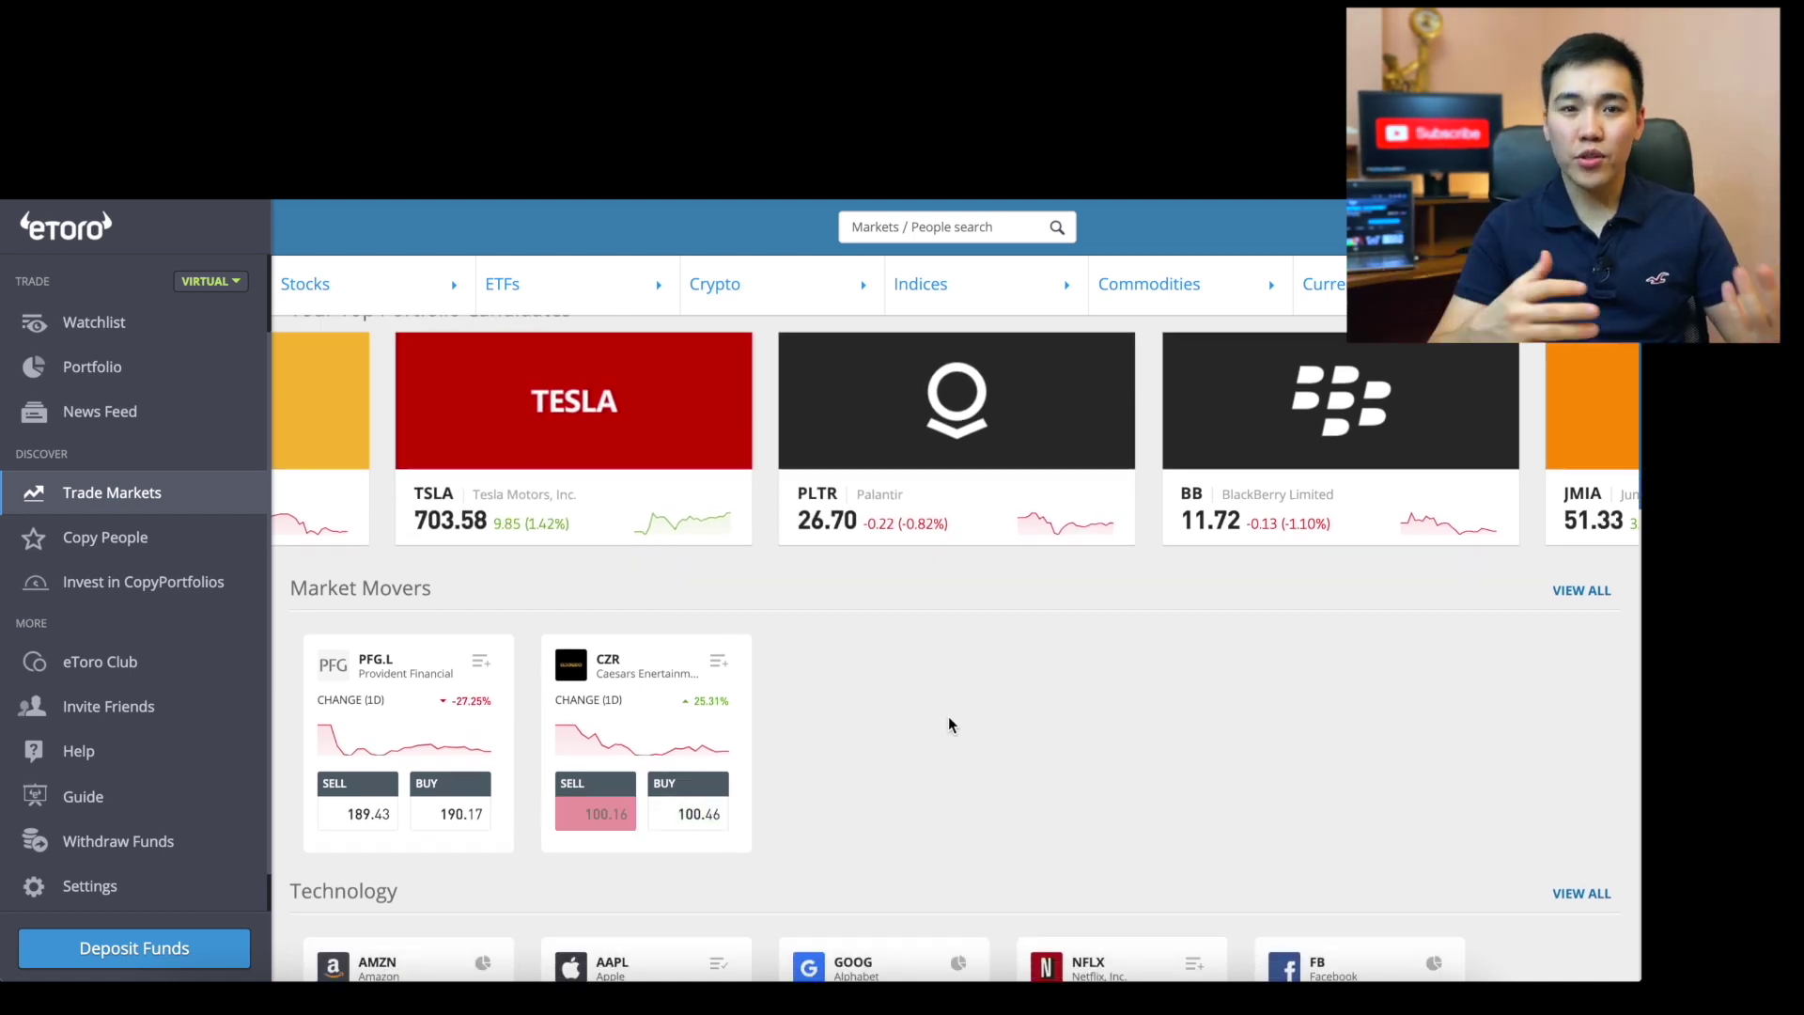
pyautogui.scroll(-6, 951, 725)
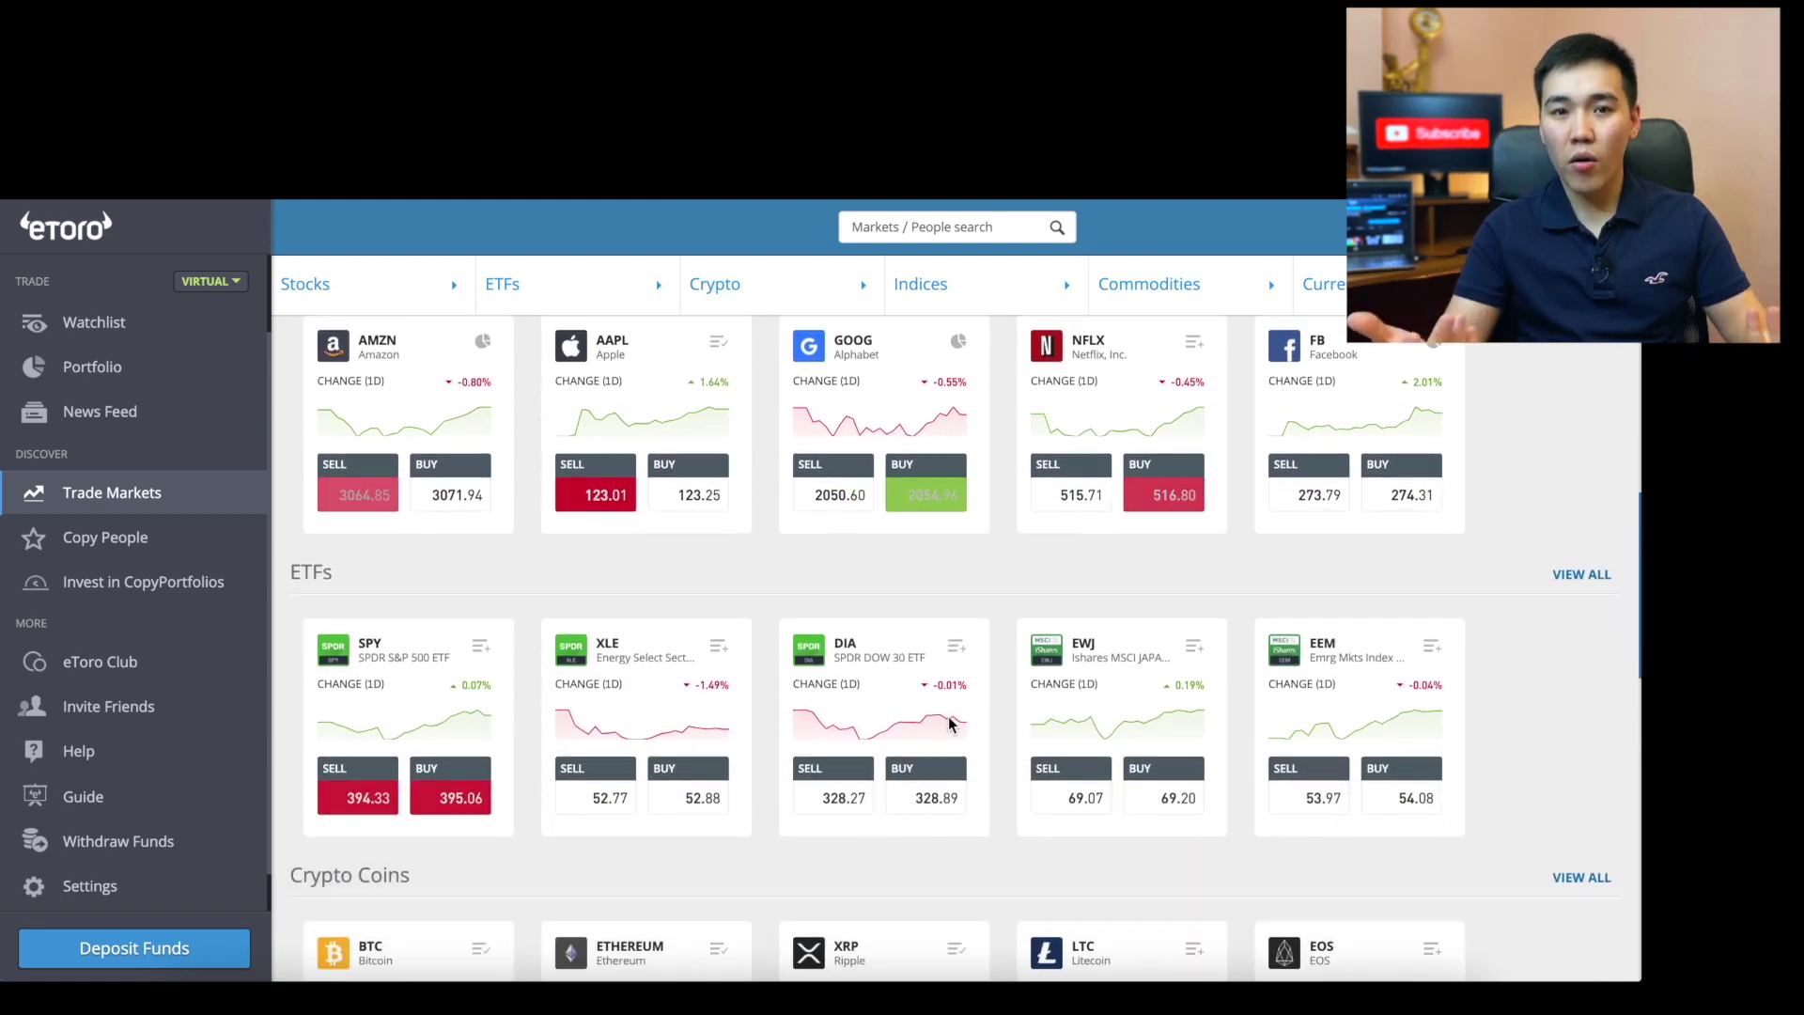
pyautogui.scroll(-3, 951, 724)
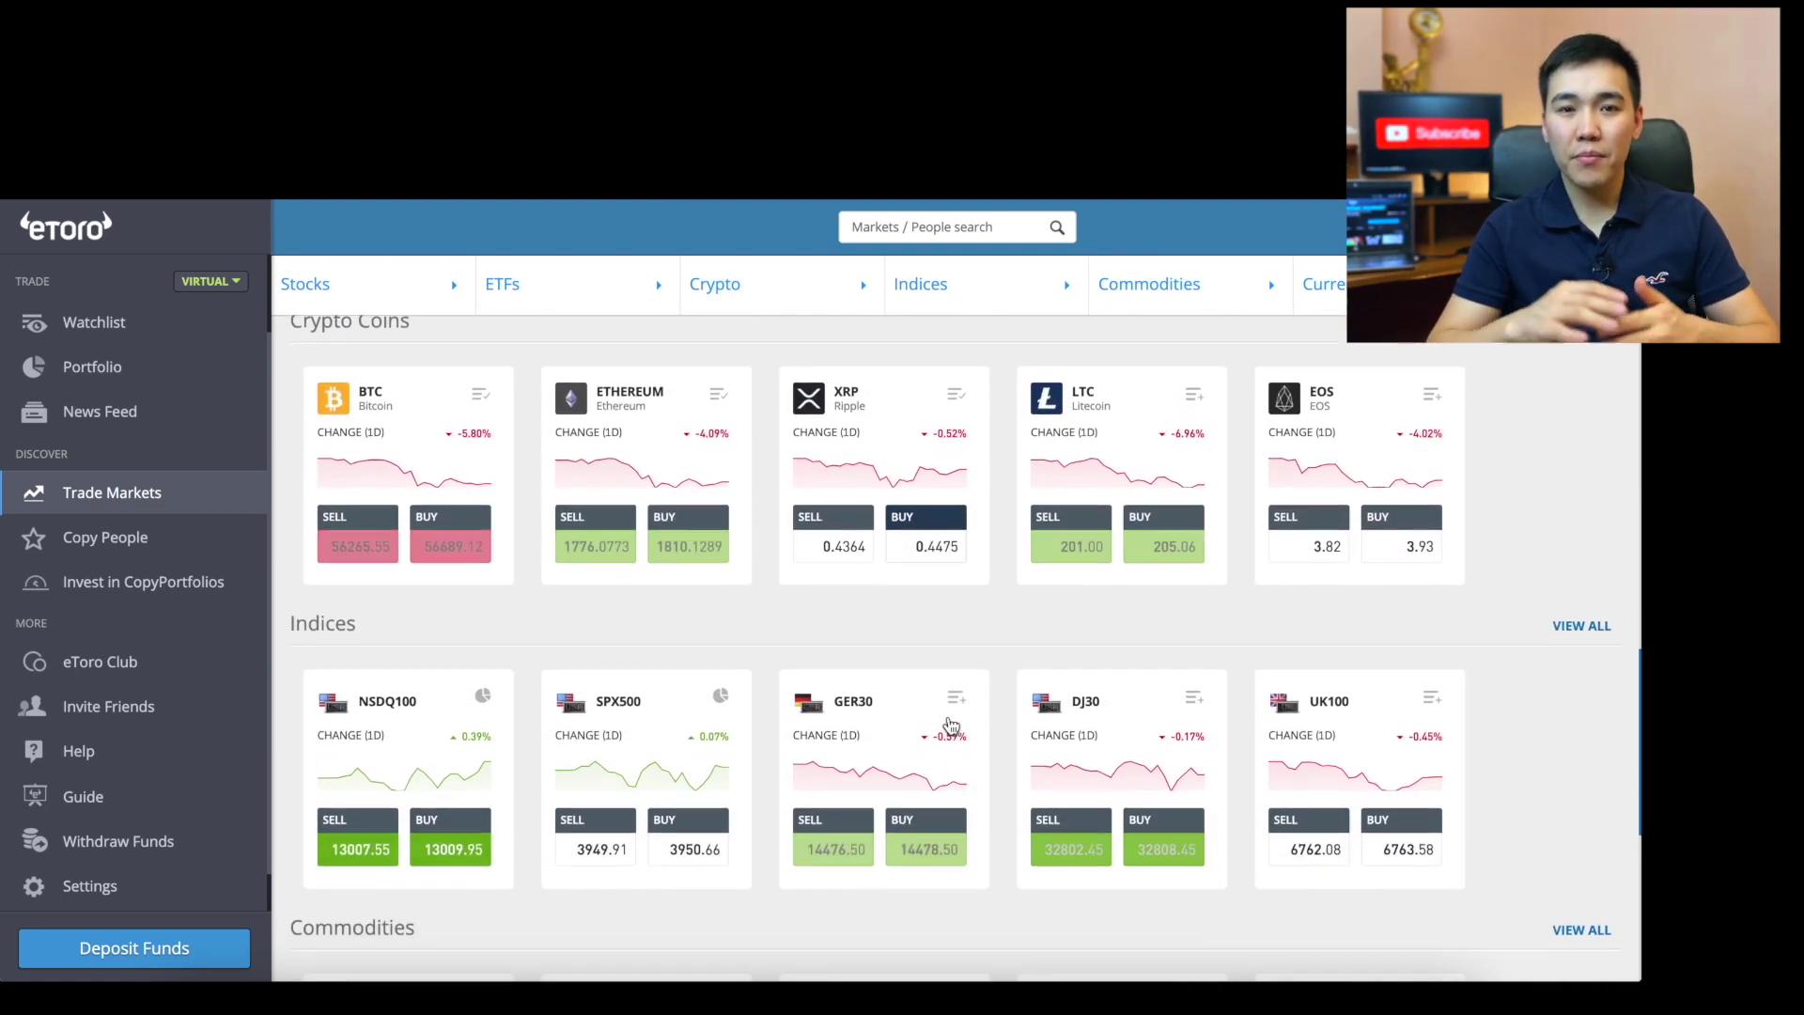
pyautogui.scroll(-1, 1001, 701)
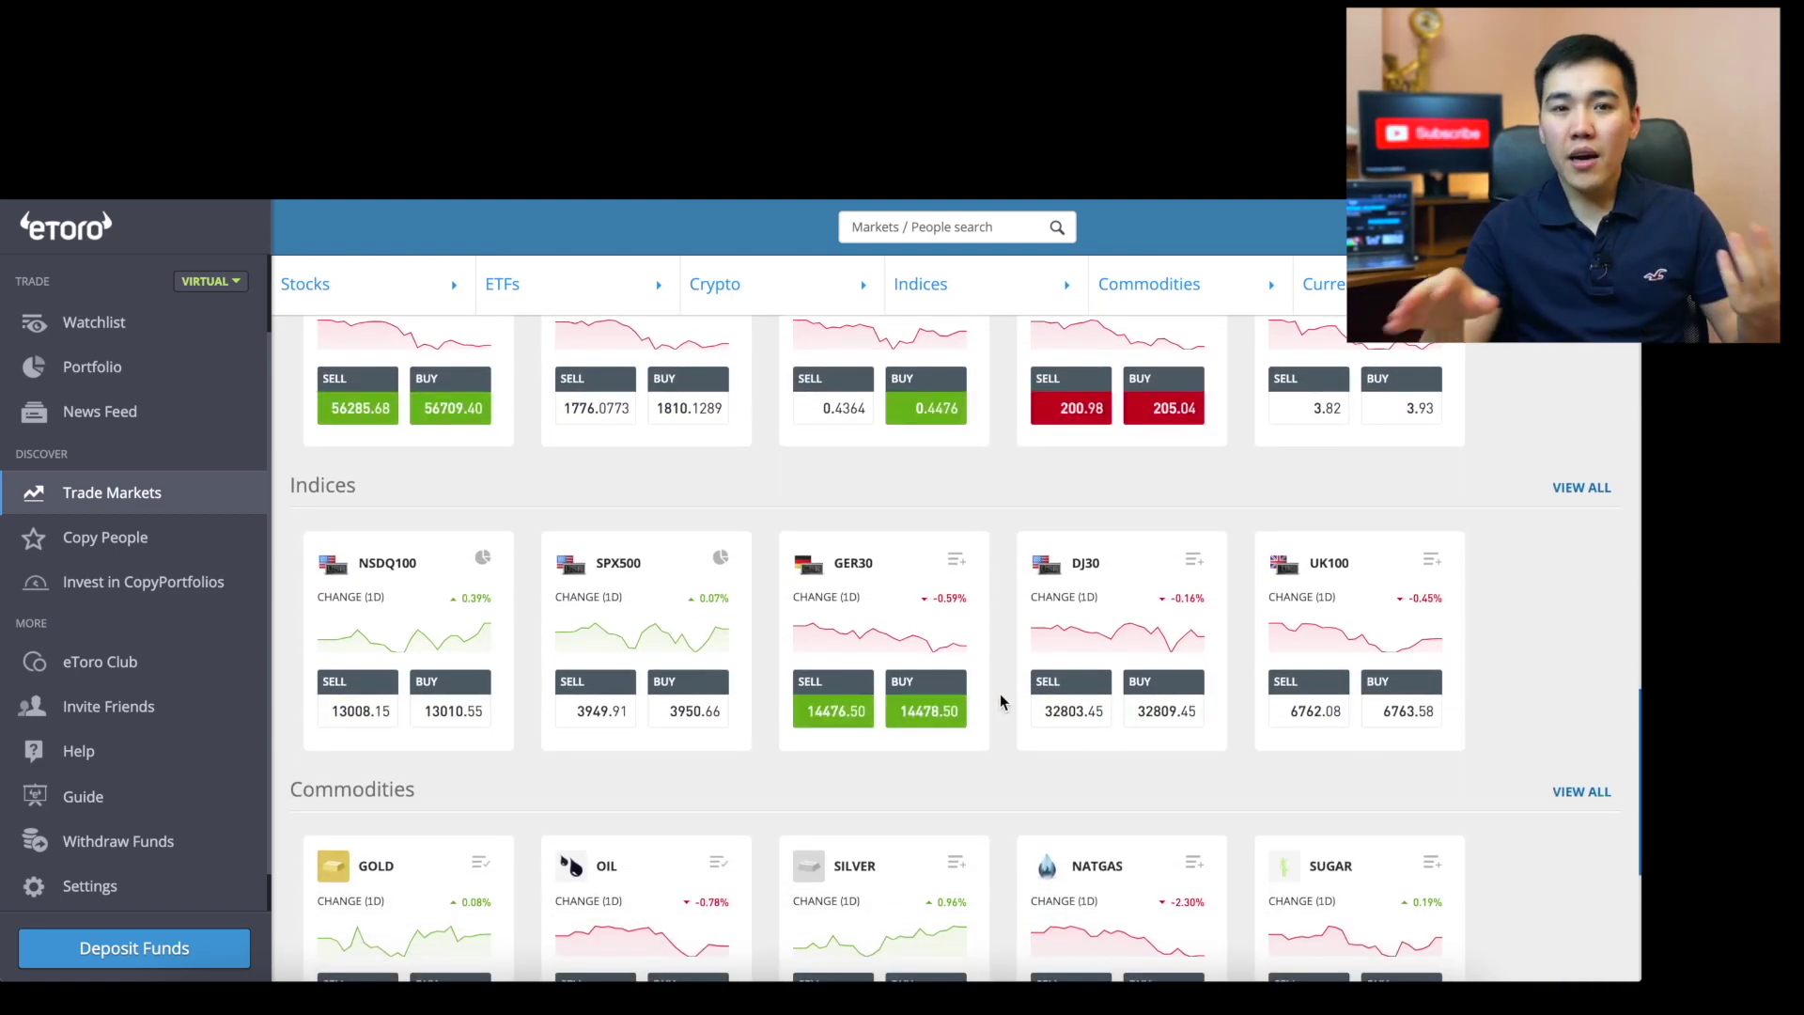
pyautogui.click(215, 543)
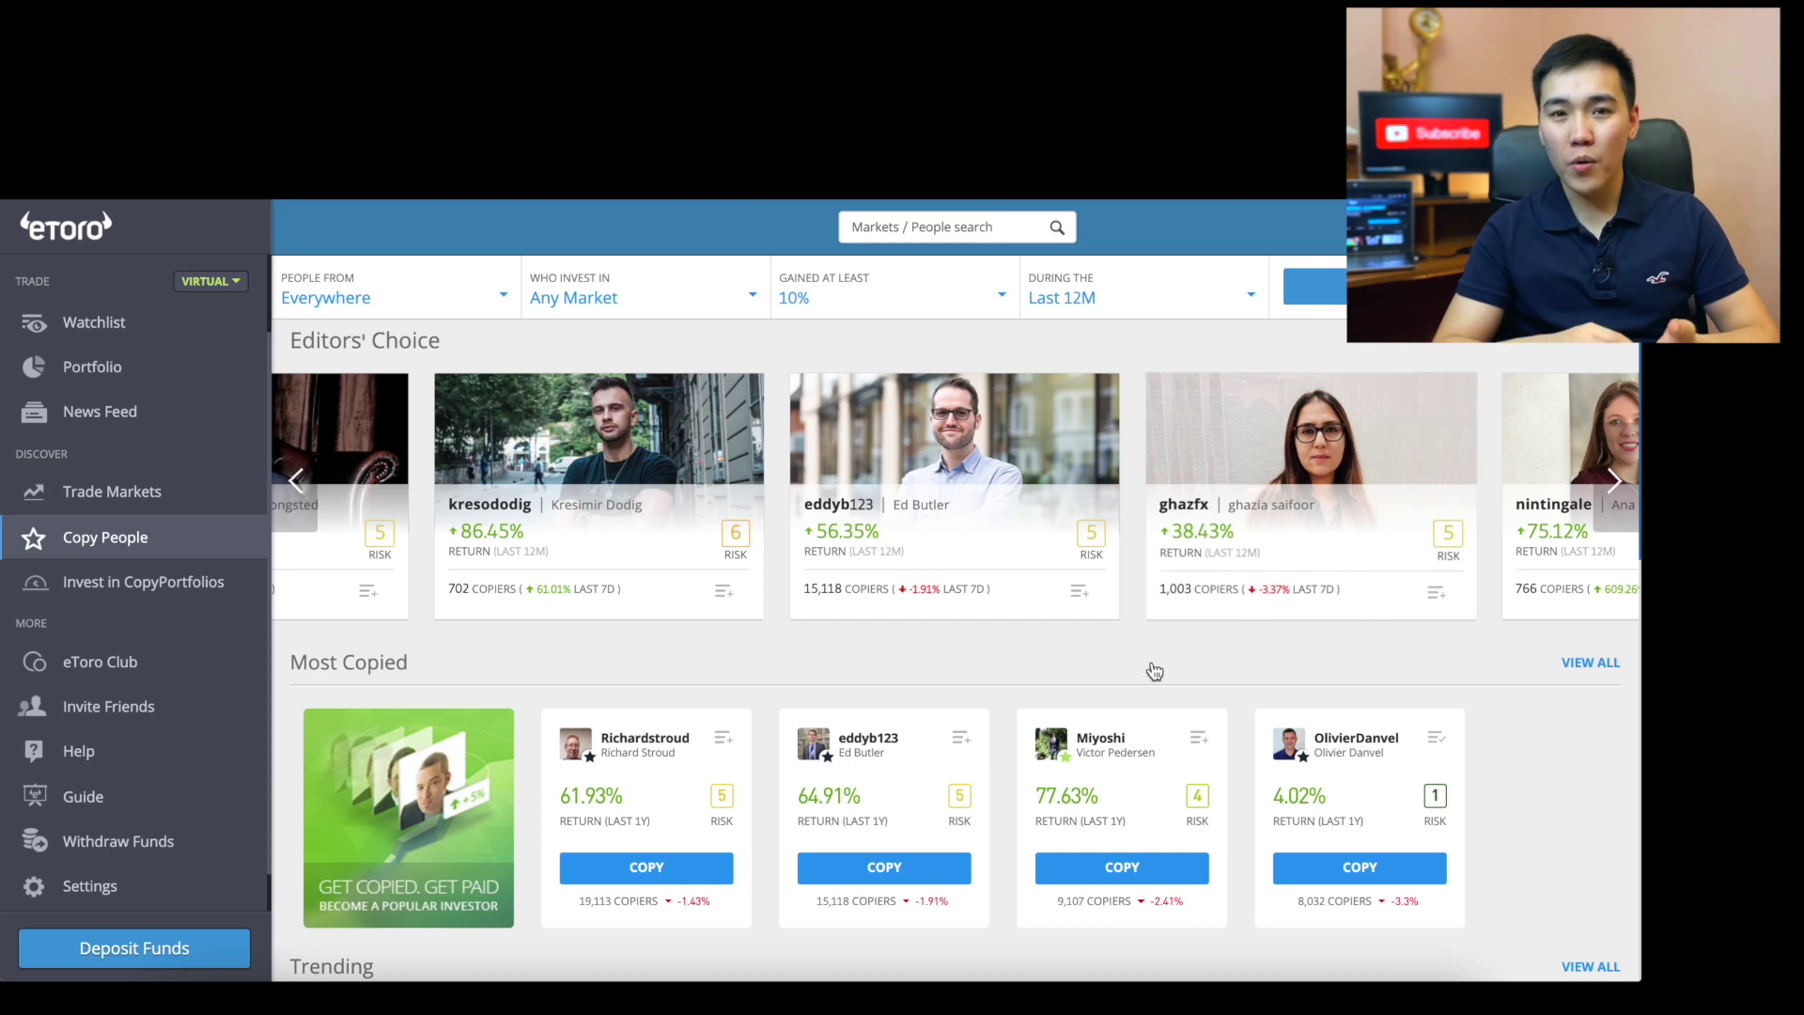
pyautogui.scroll(-4, 1152, 648)
pyautogui.scroll(-3, 1150, 674)
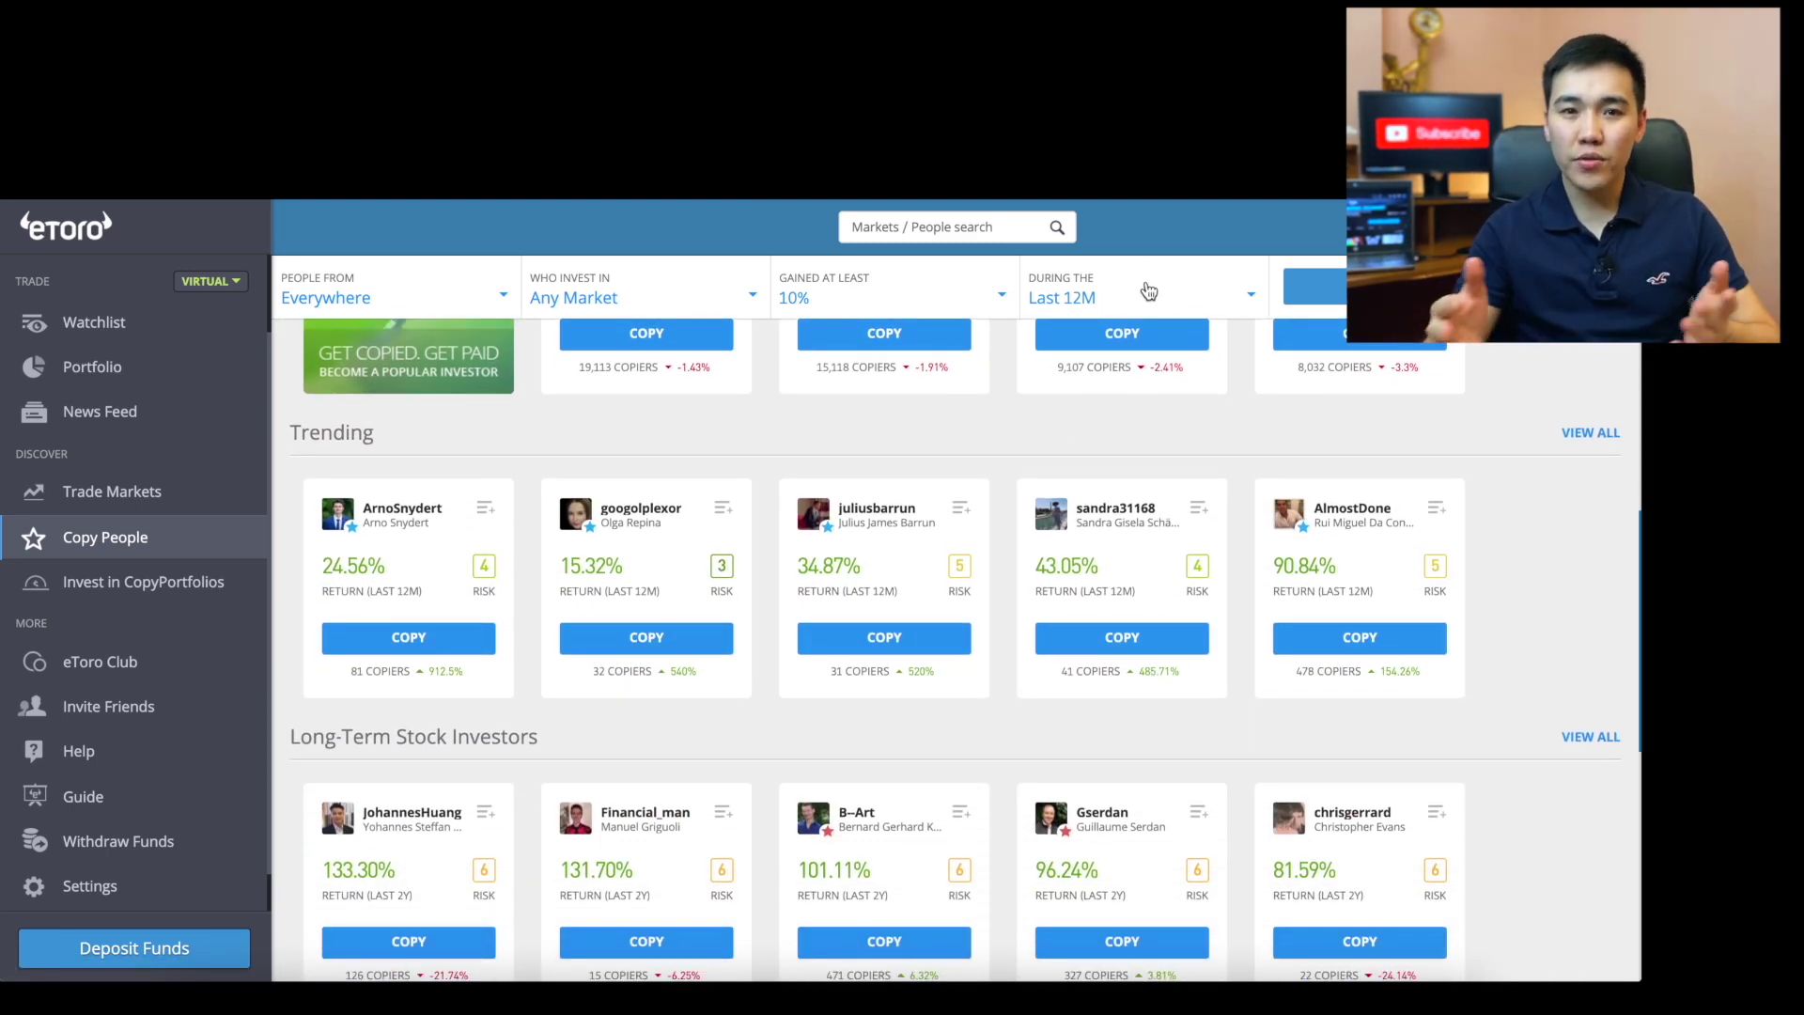
pyautogui.click(1139, 292)
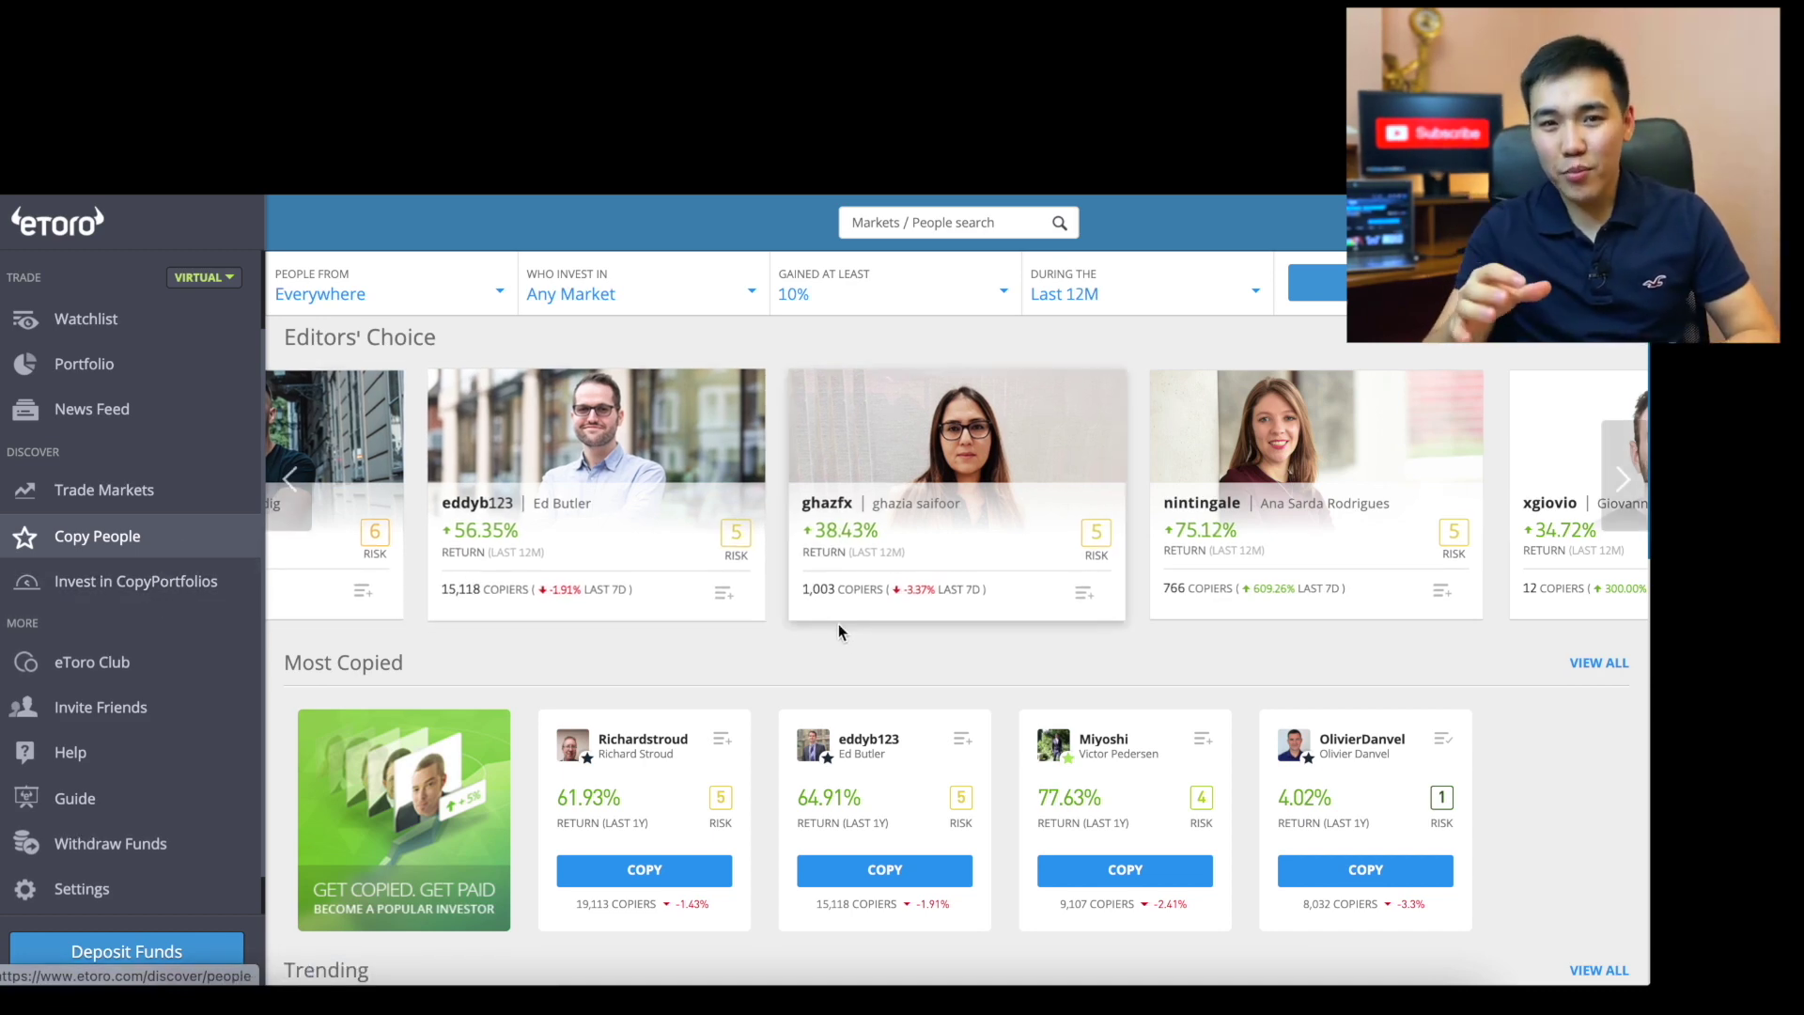
pyautogui.scroll(-9, 1105, 666)
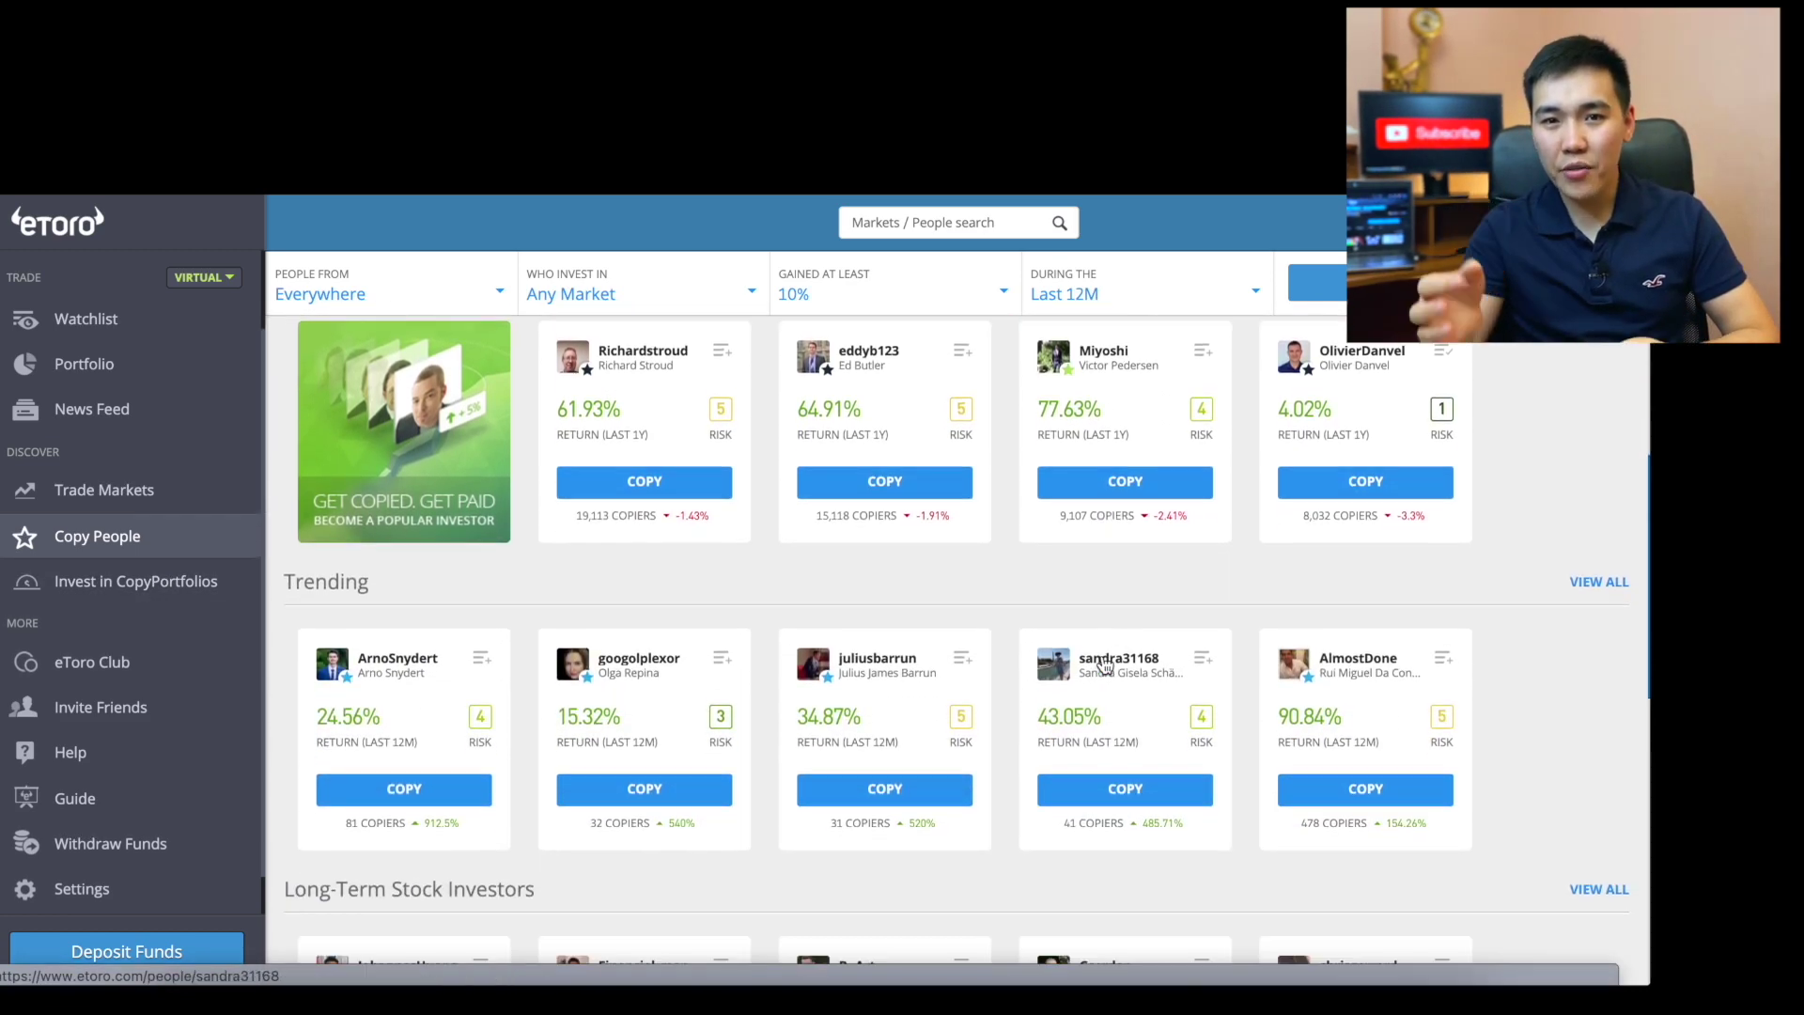
pyautogui.scroll(-4, 1105, 665)
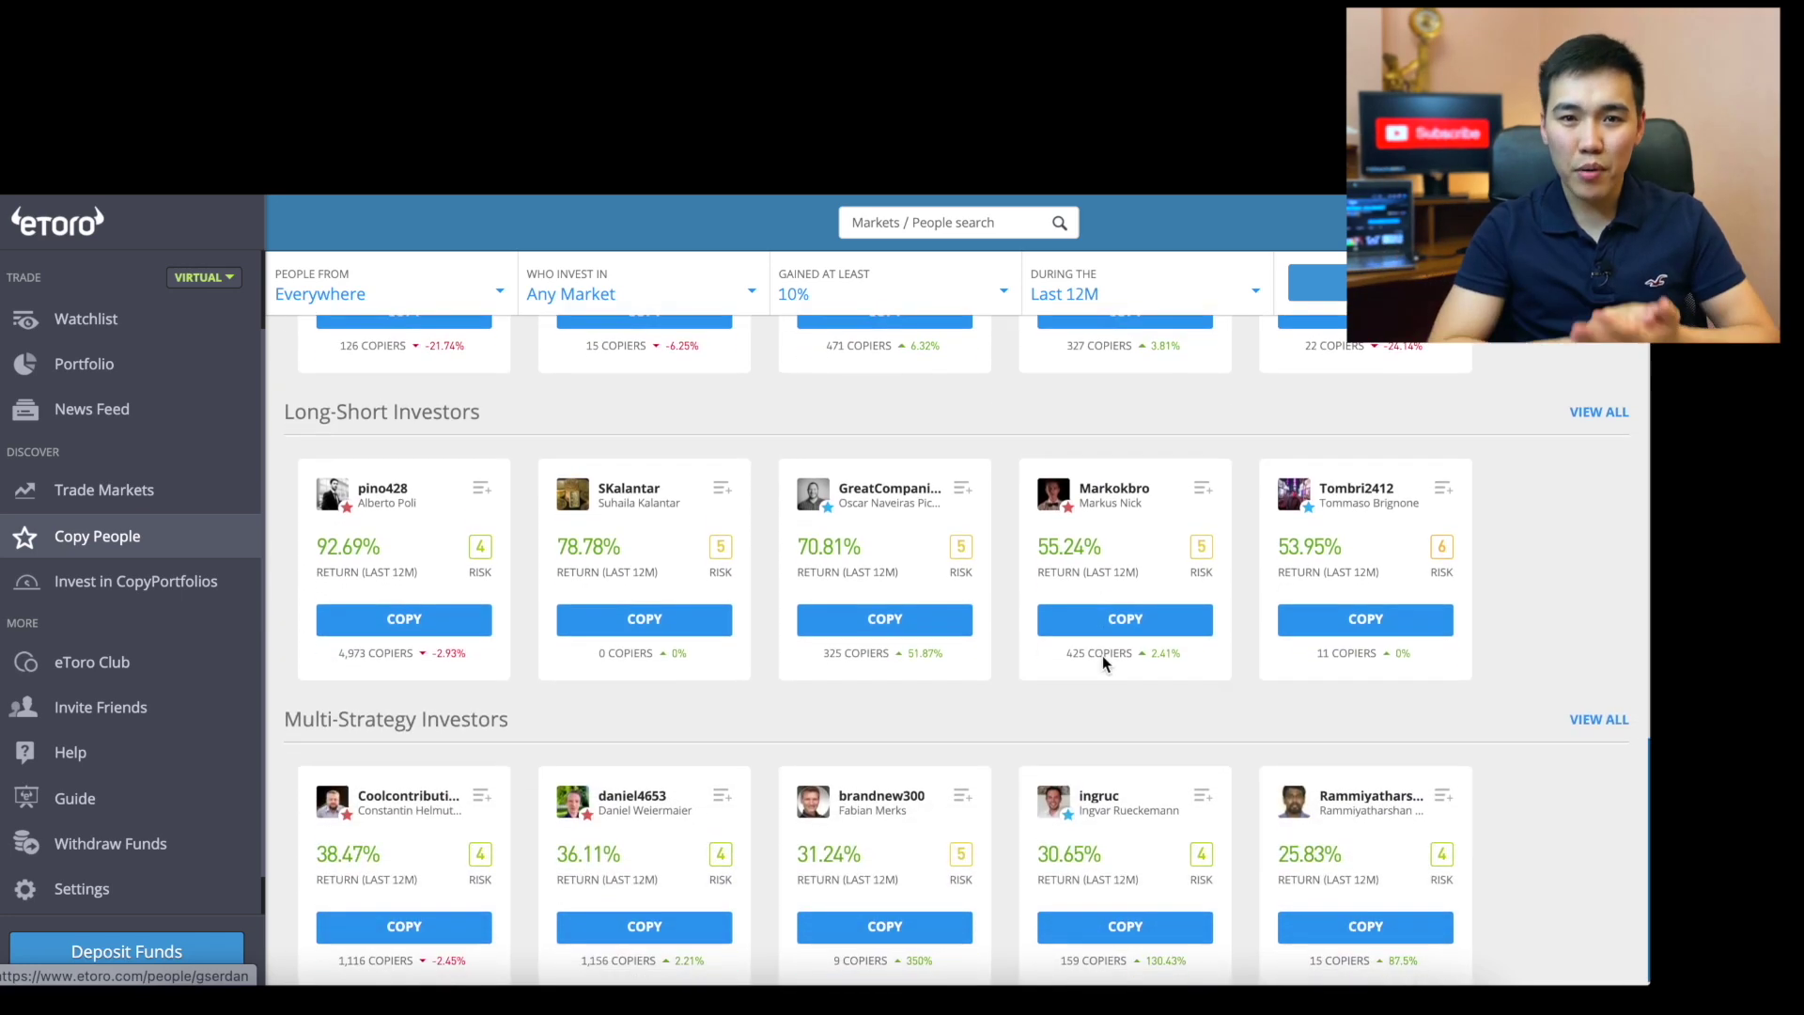
pyautogui.scroll(12, 1106, 666)
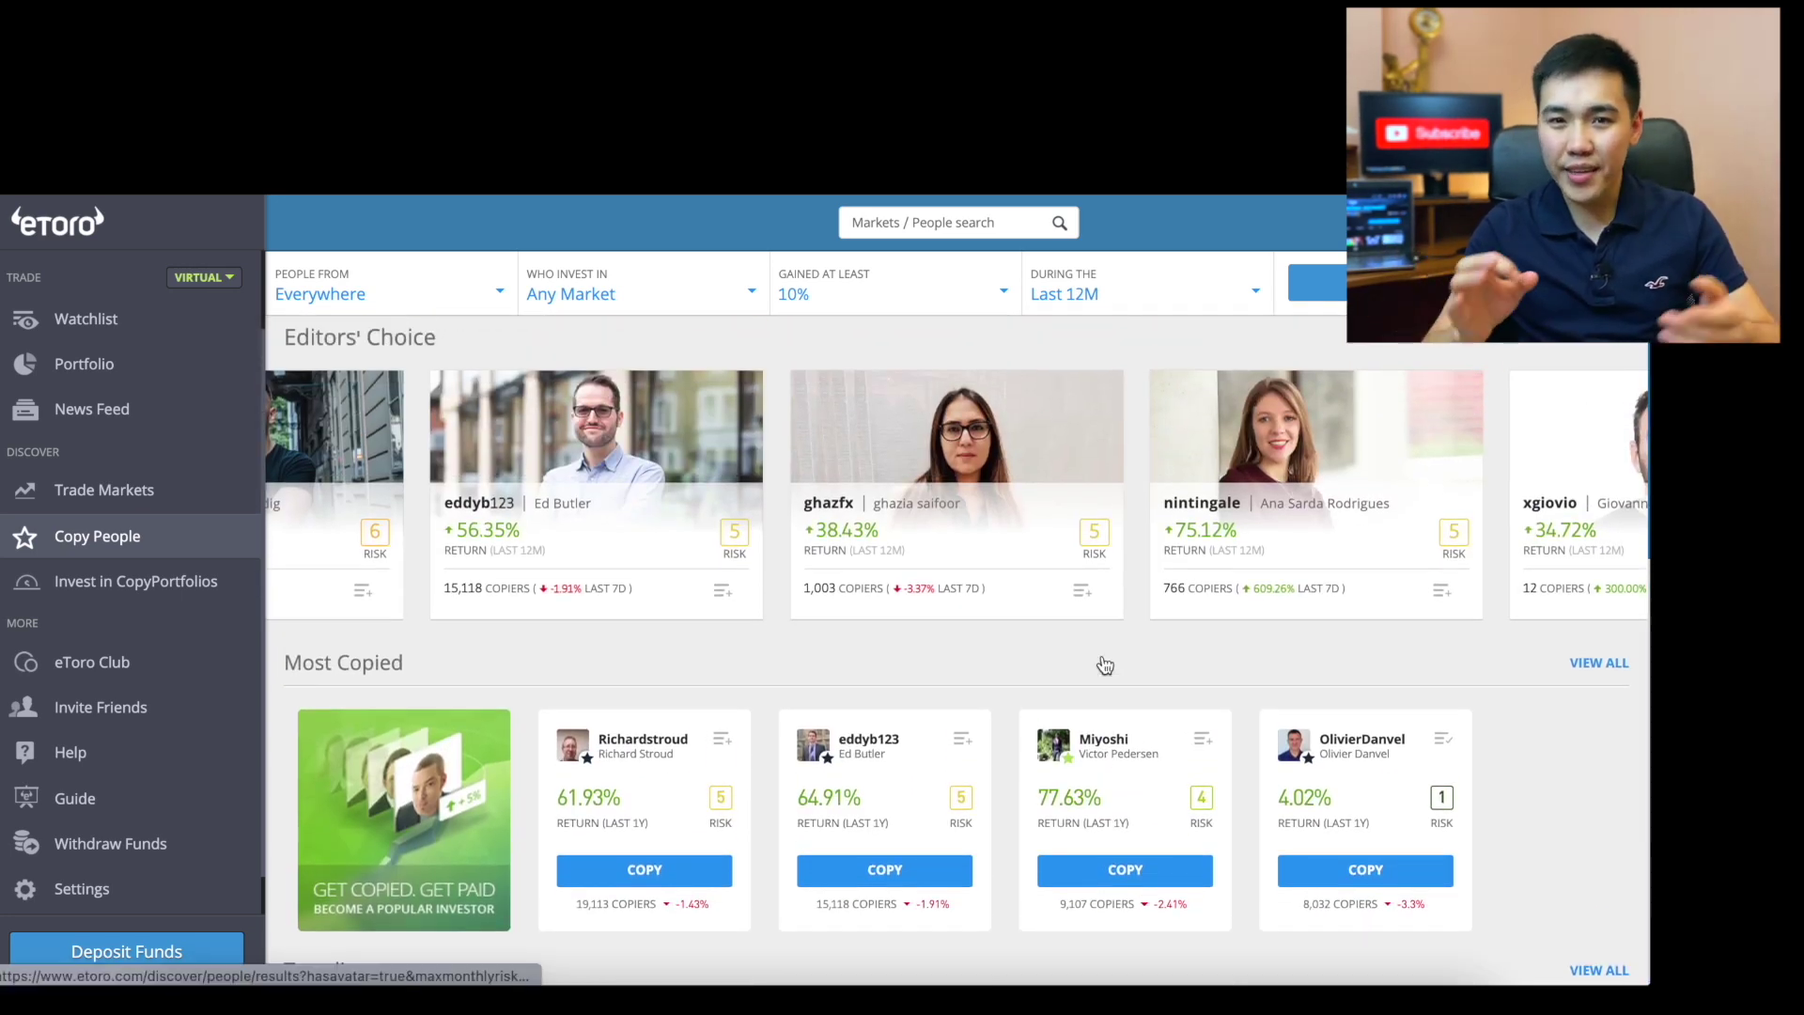
# Step: Search investors from everywhere trading Stocks with at least 10% gain over 12 months
pyautogui.click(498, 308)
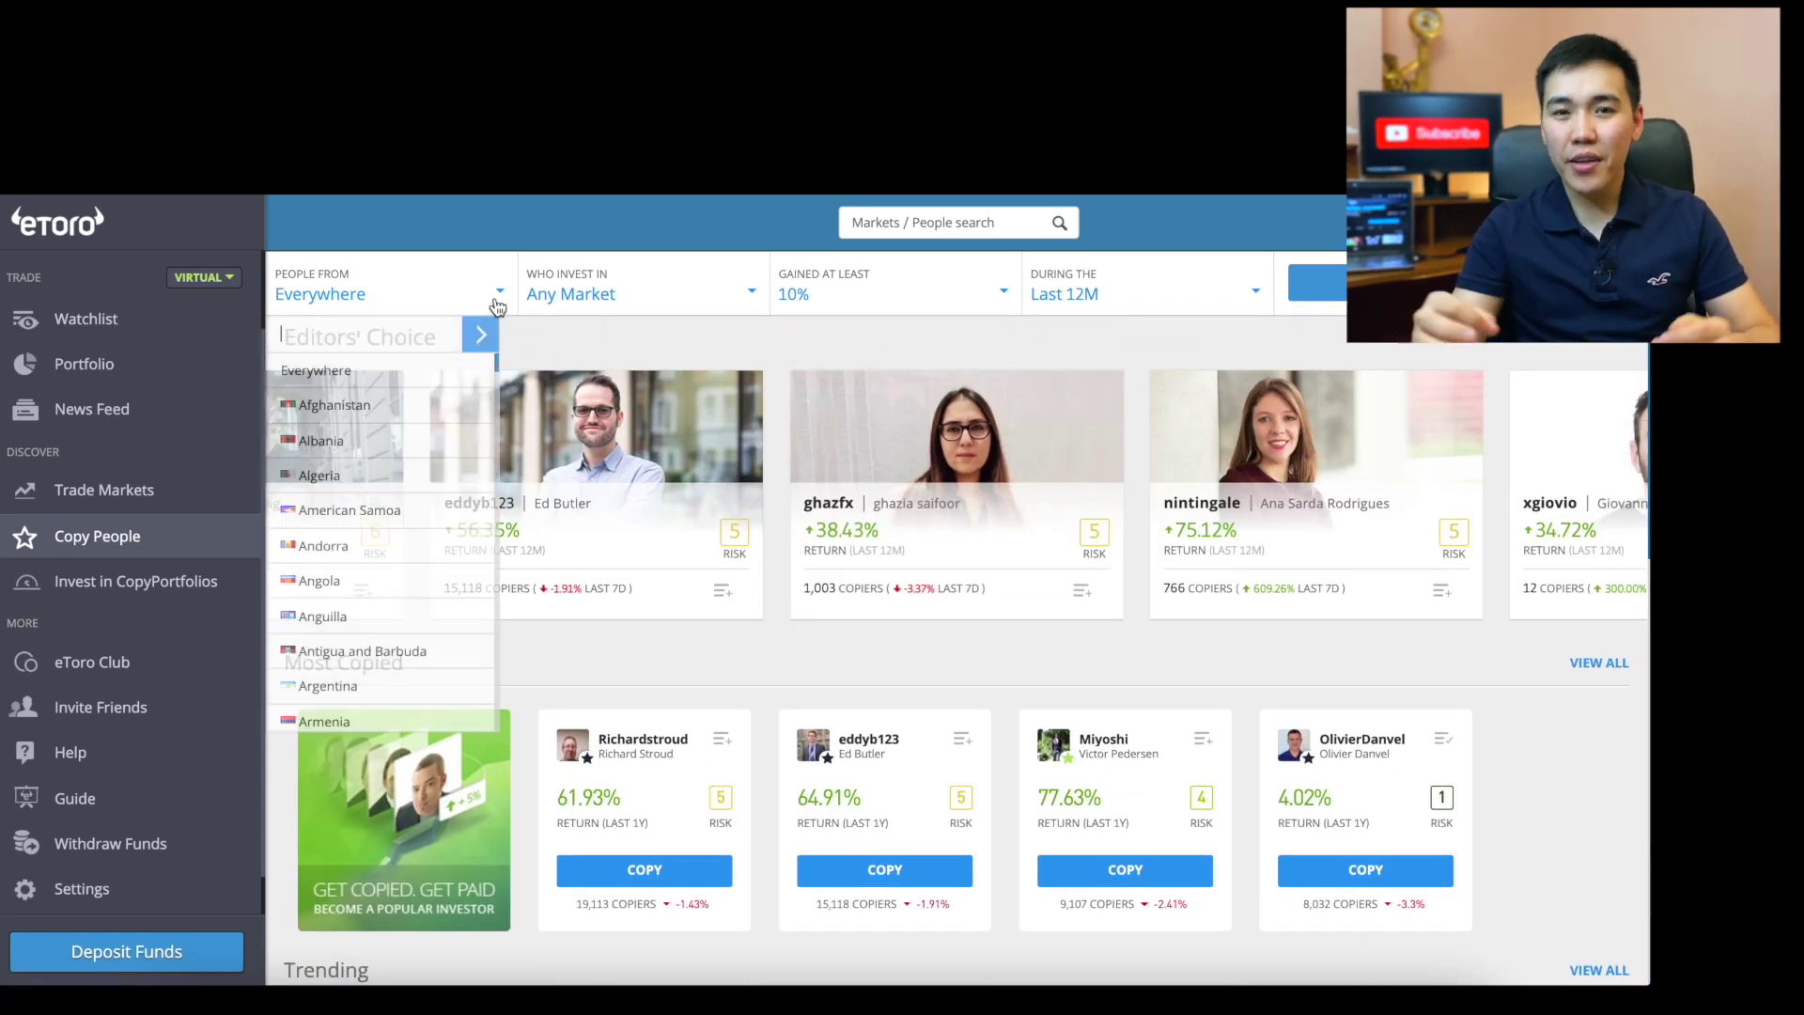
pyautogui.click(647, 300)
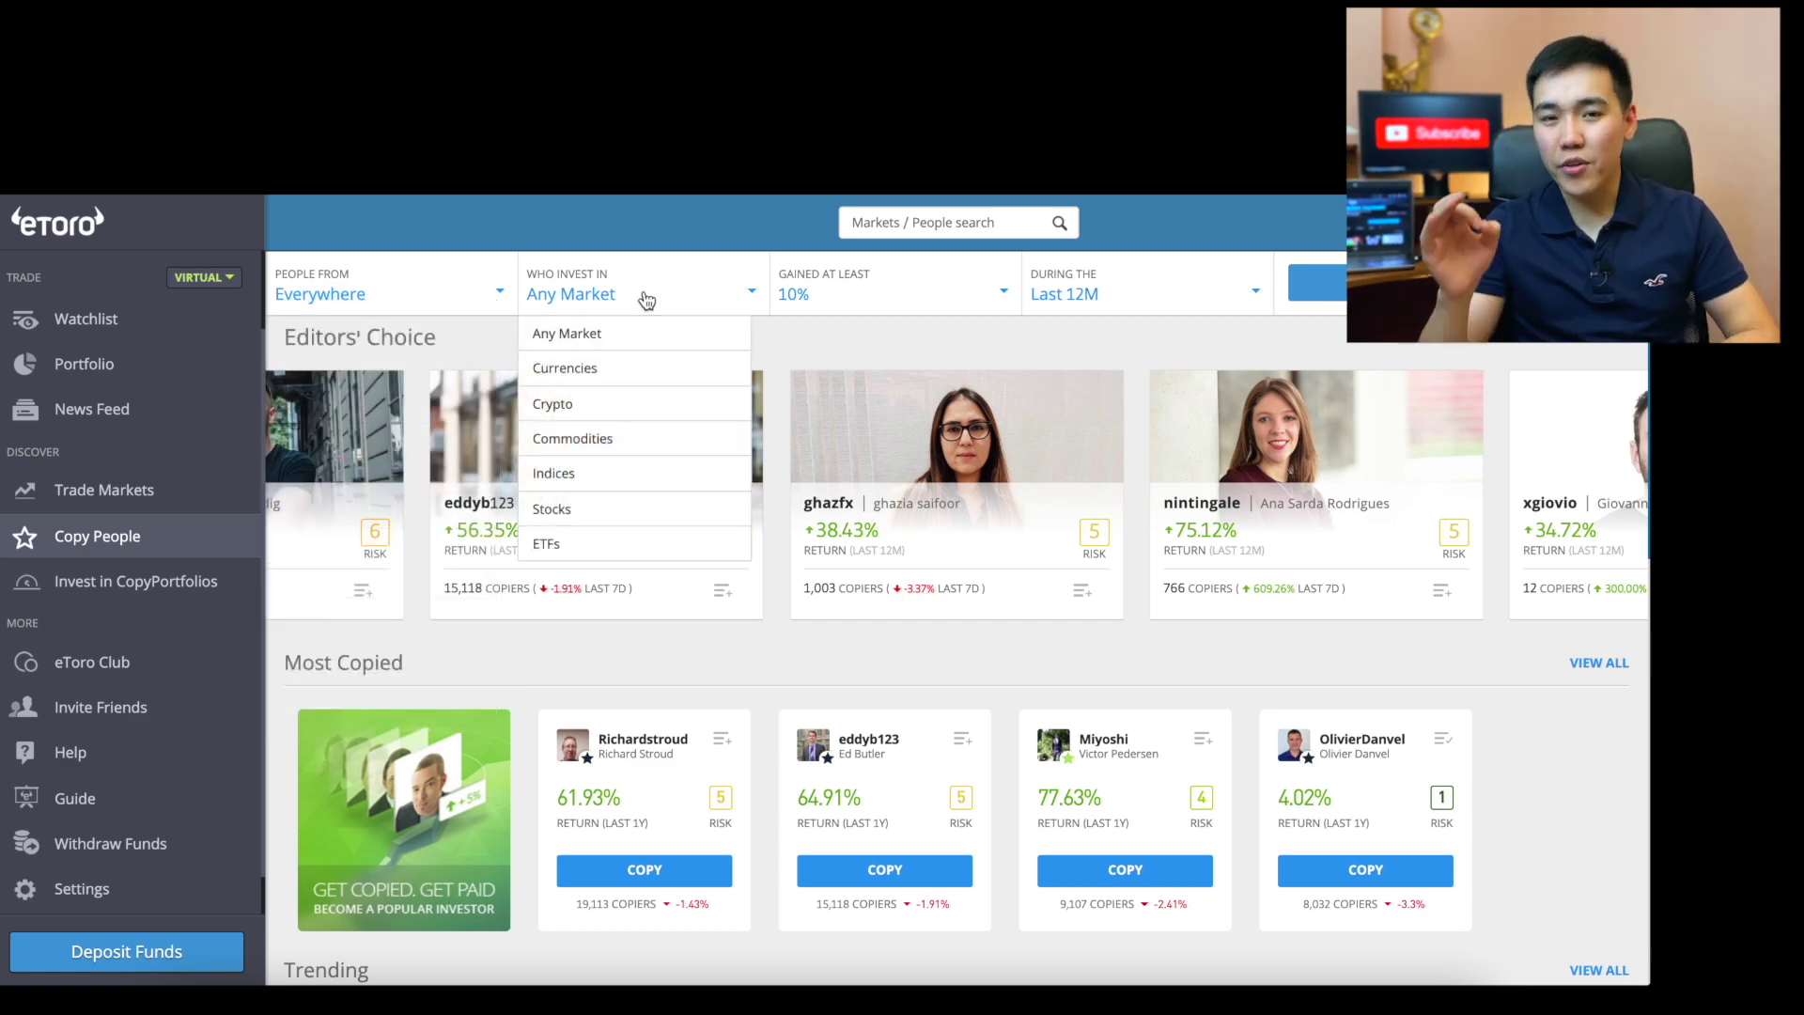
pyautogui.click(850, 309)
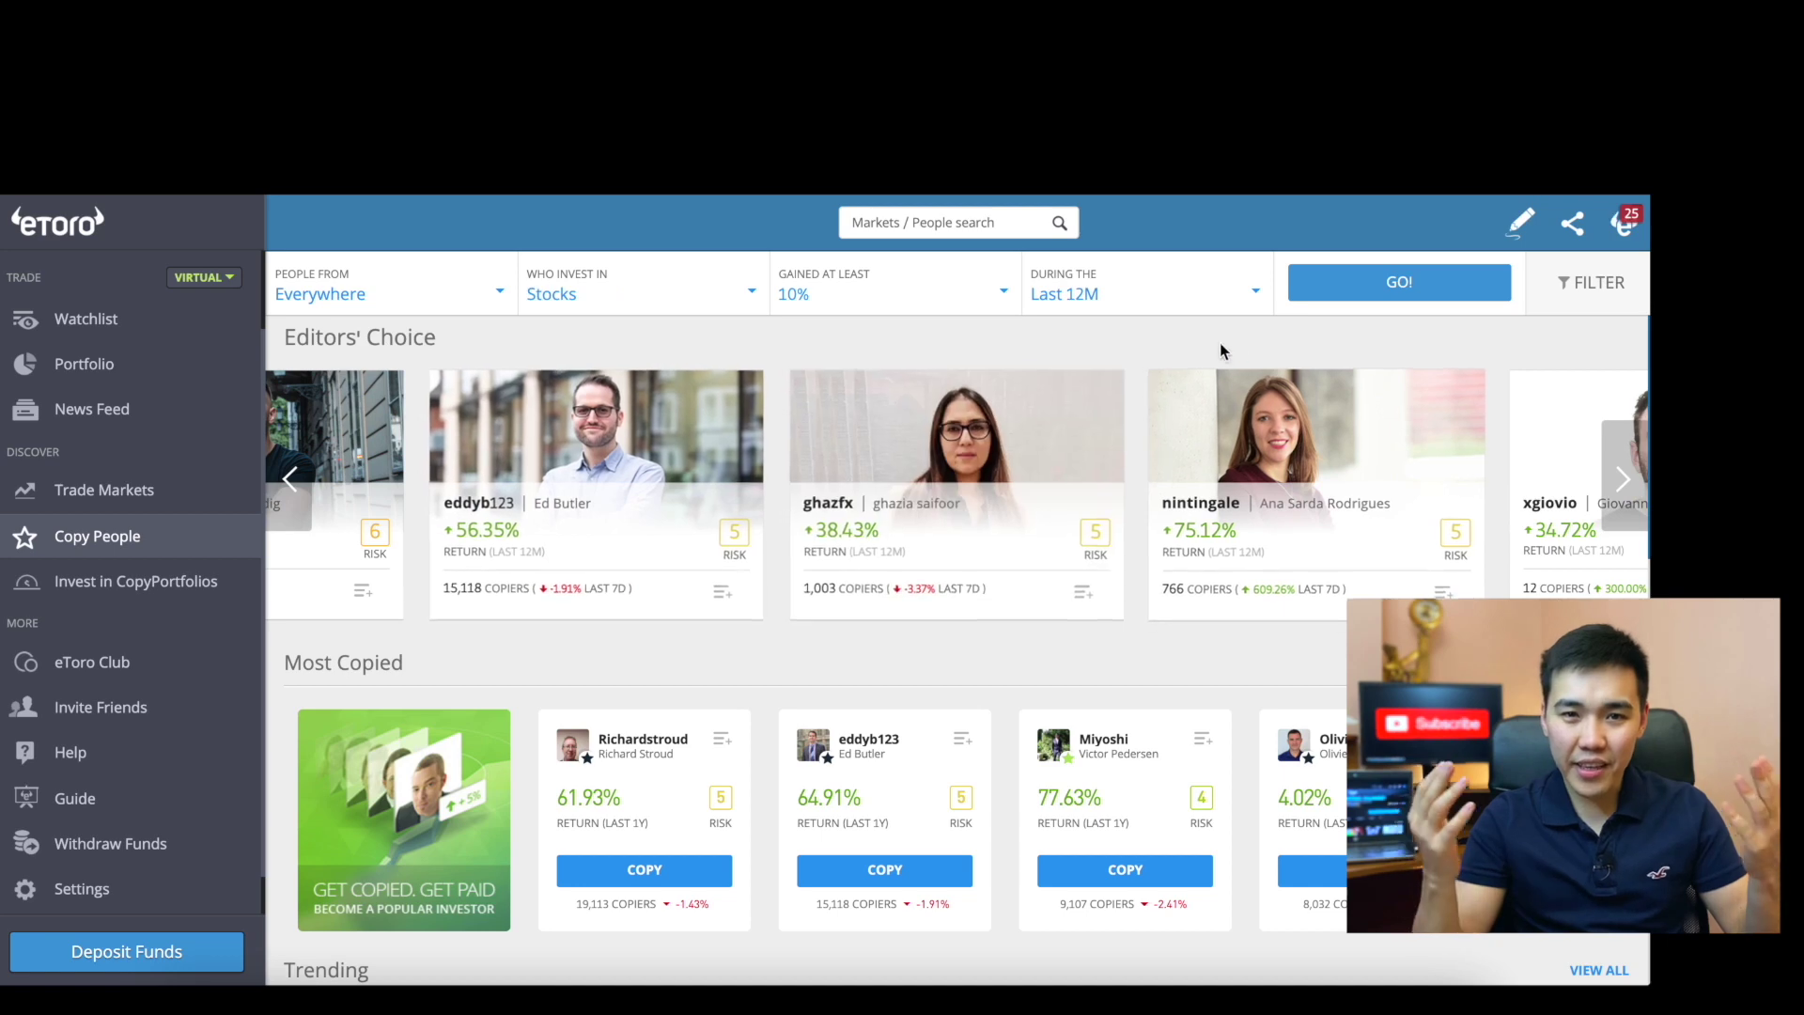
pyautogui.click(1316, 292)
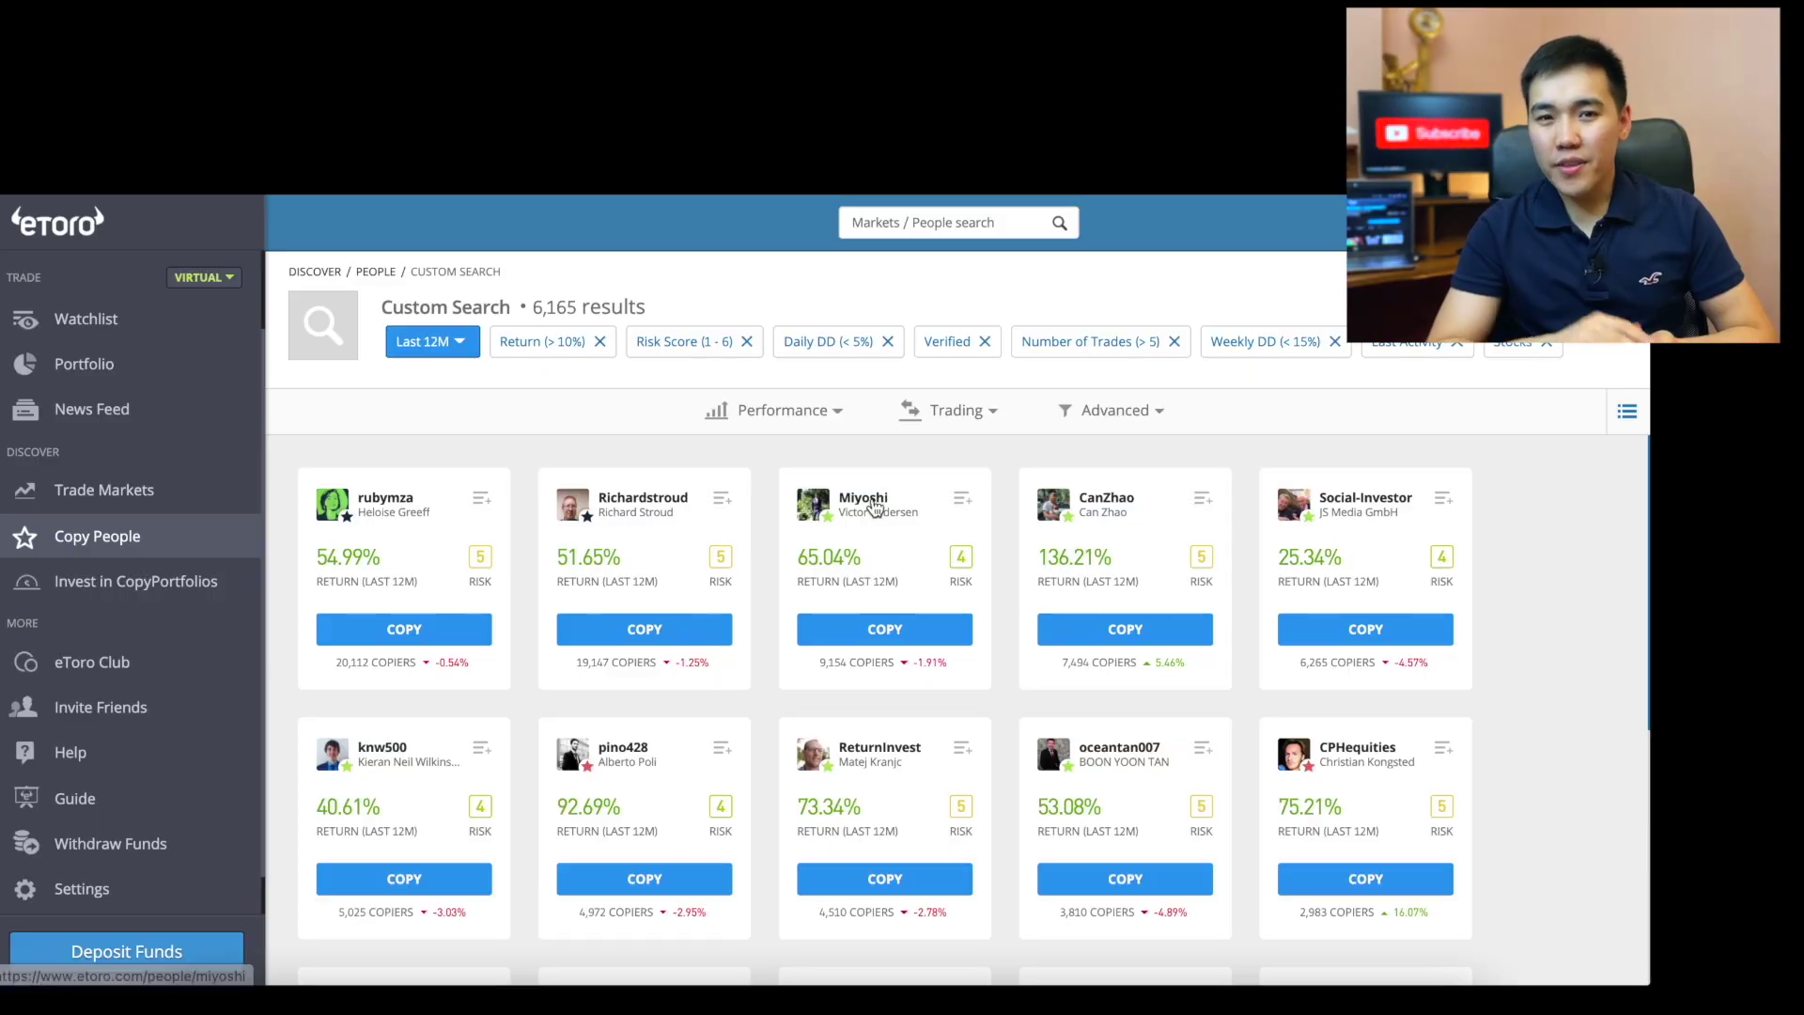
# Step: Open a result investor's profile Feed, scroll it, then go to their Stats
pyautogui.click(874, 504)
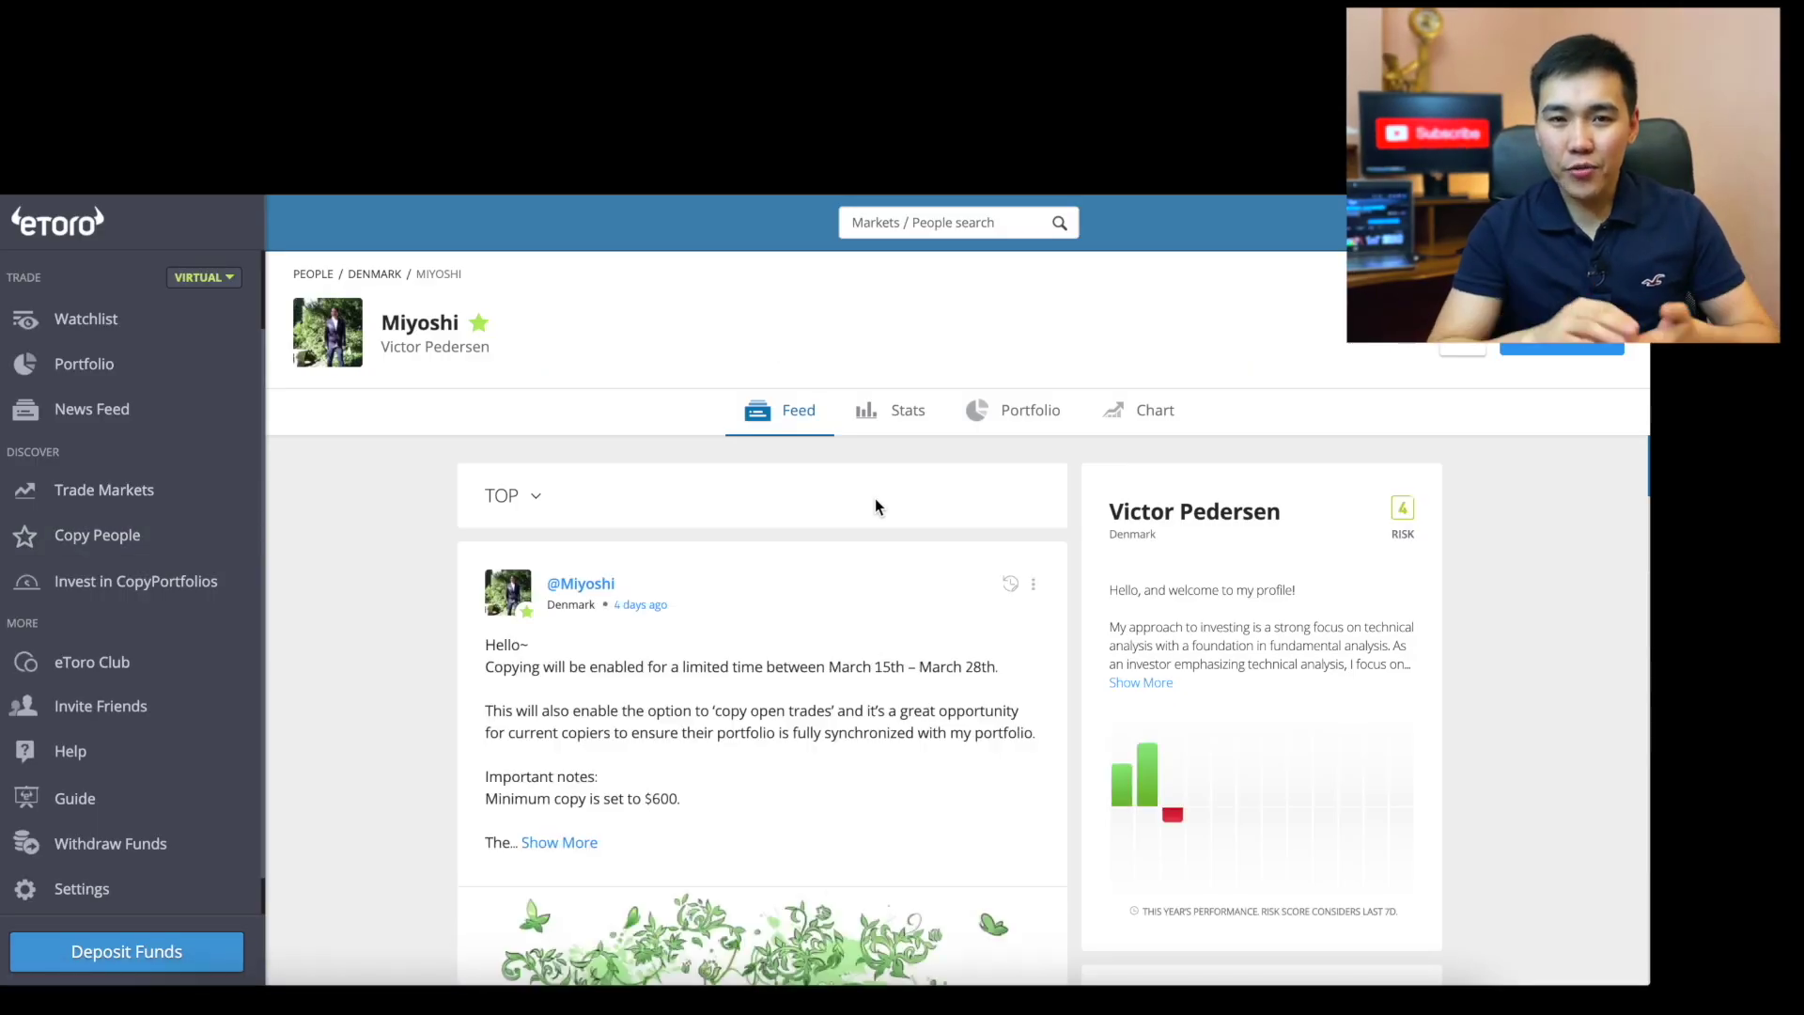
pyautogui.scroll(-3, 1107, 618)
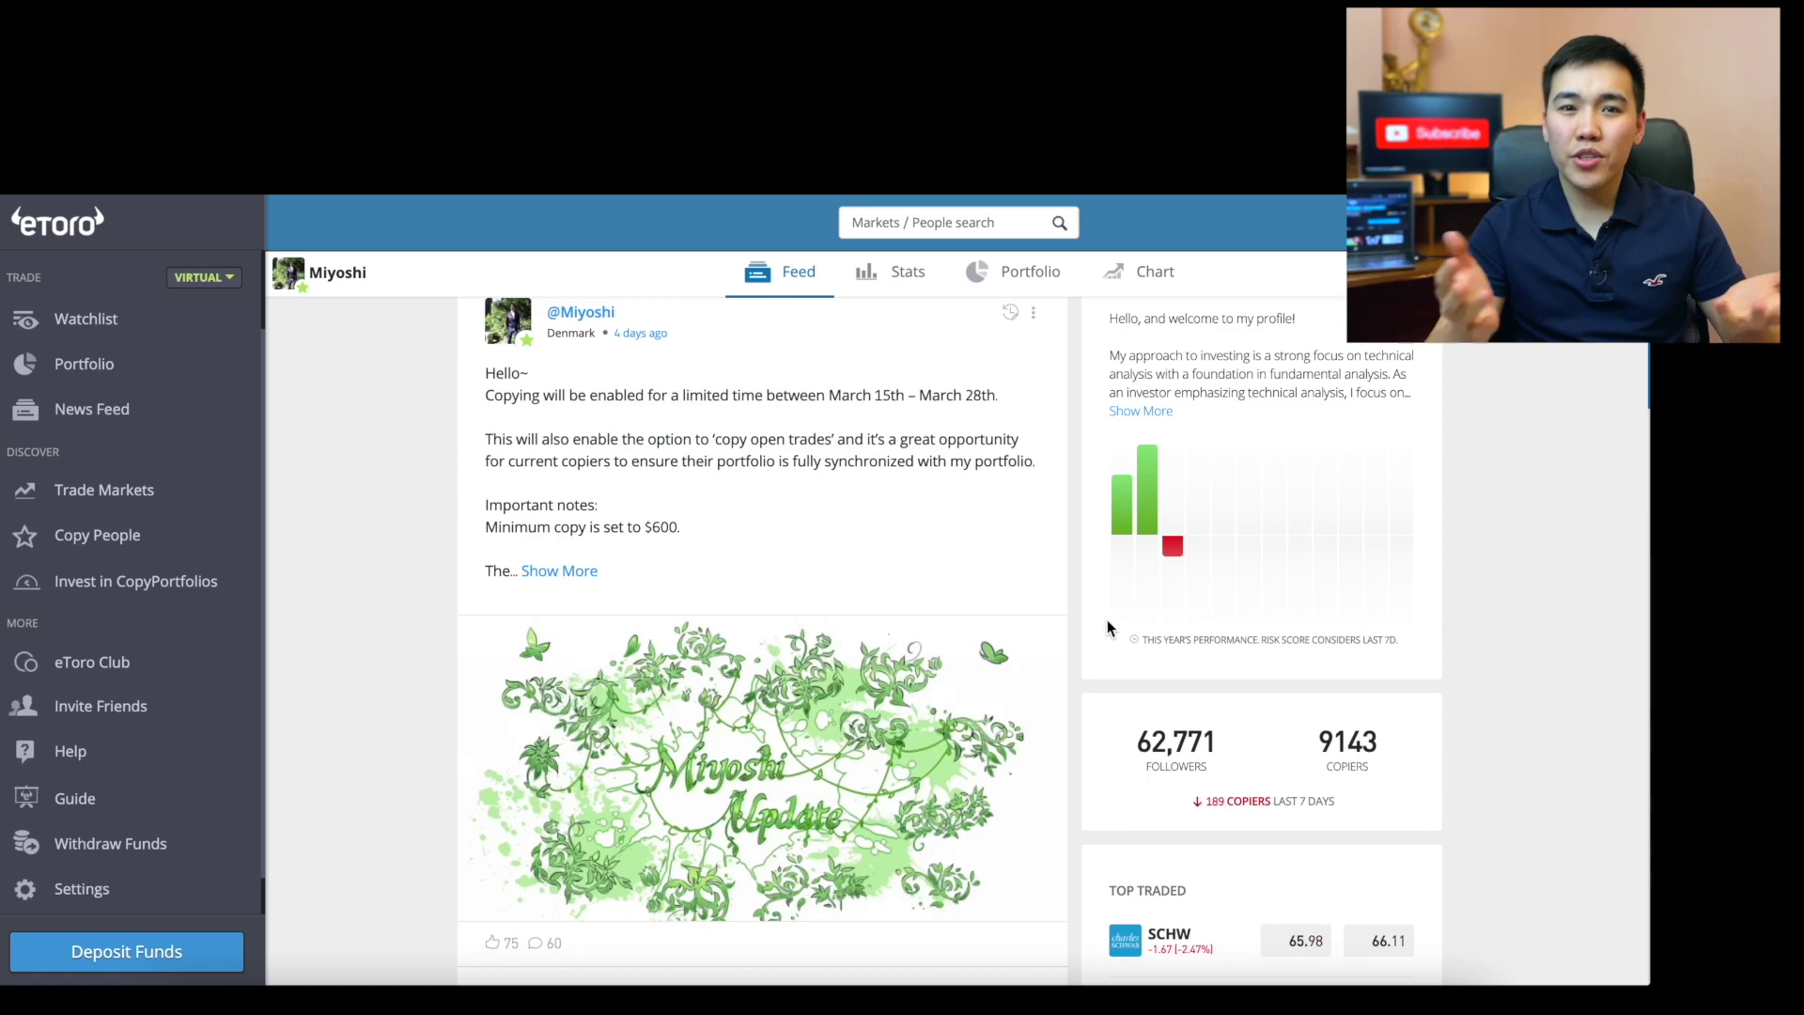
pyautogui.scroll(2, 1107, 618)
pyautogui.scroll(1, 1107, 618)
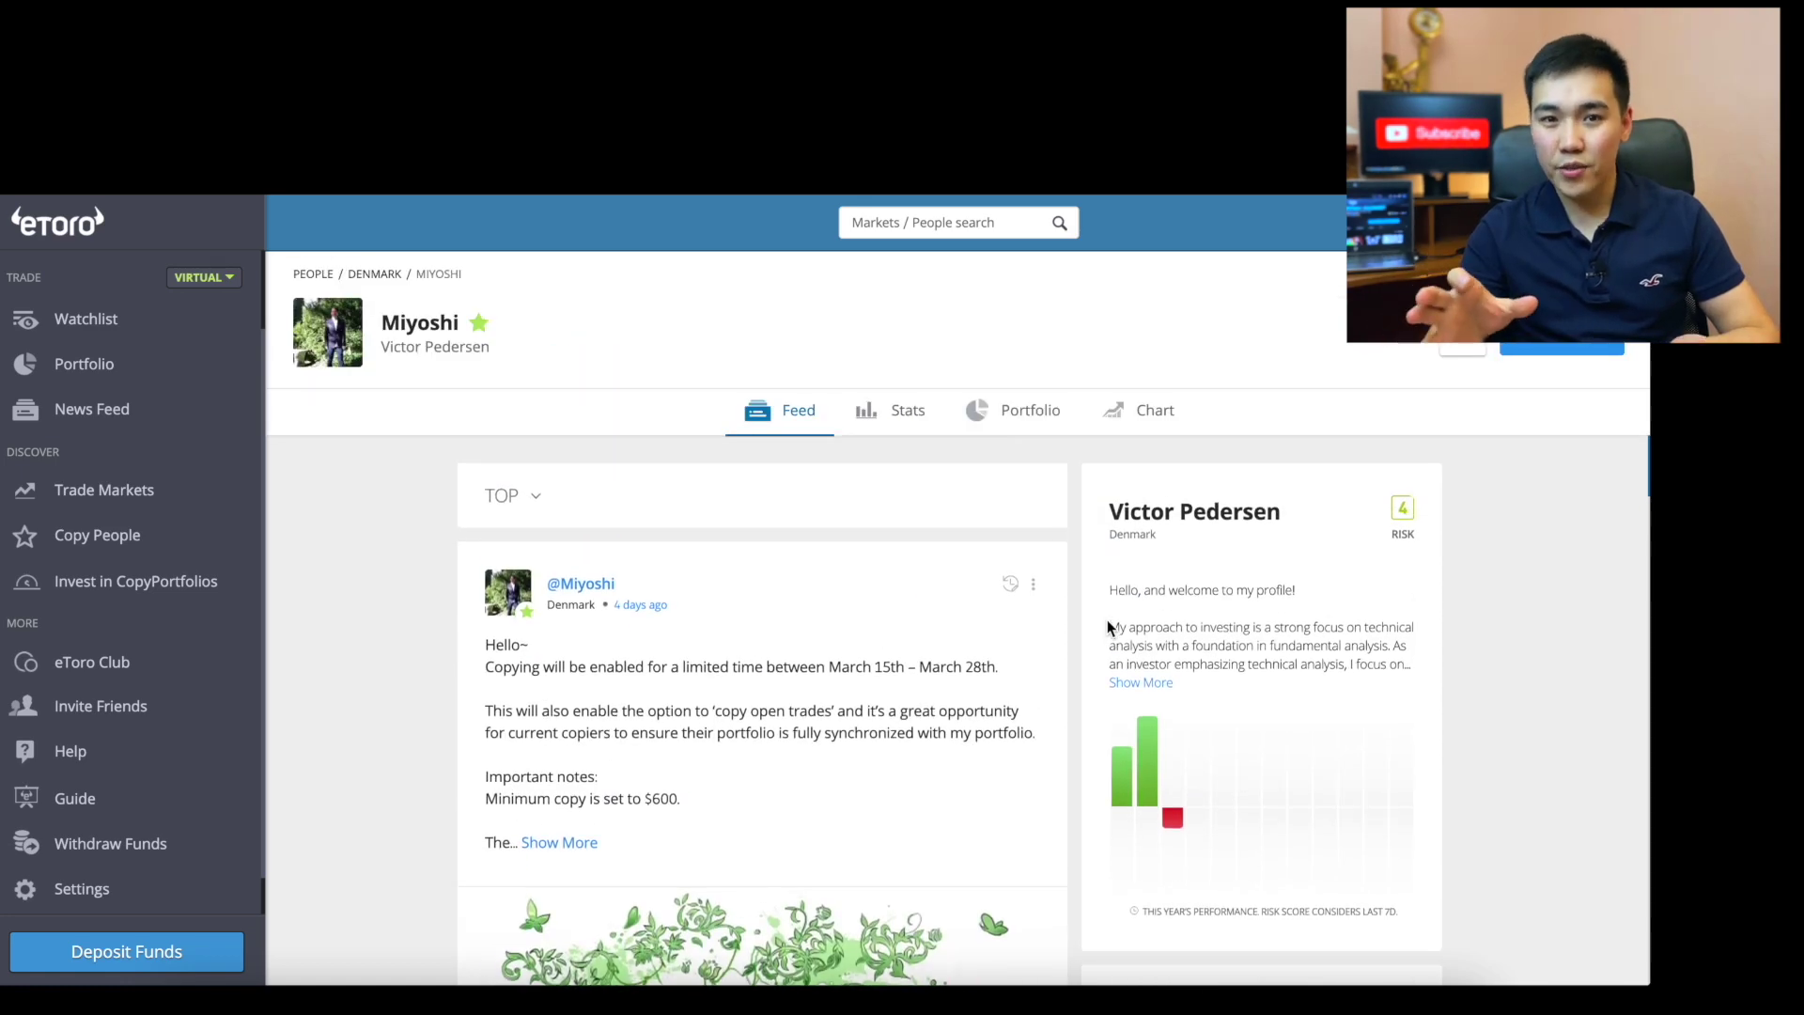
pyautogui.click(901, 418)
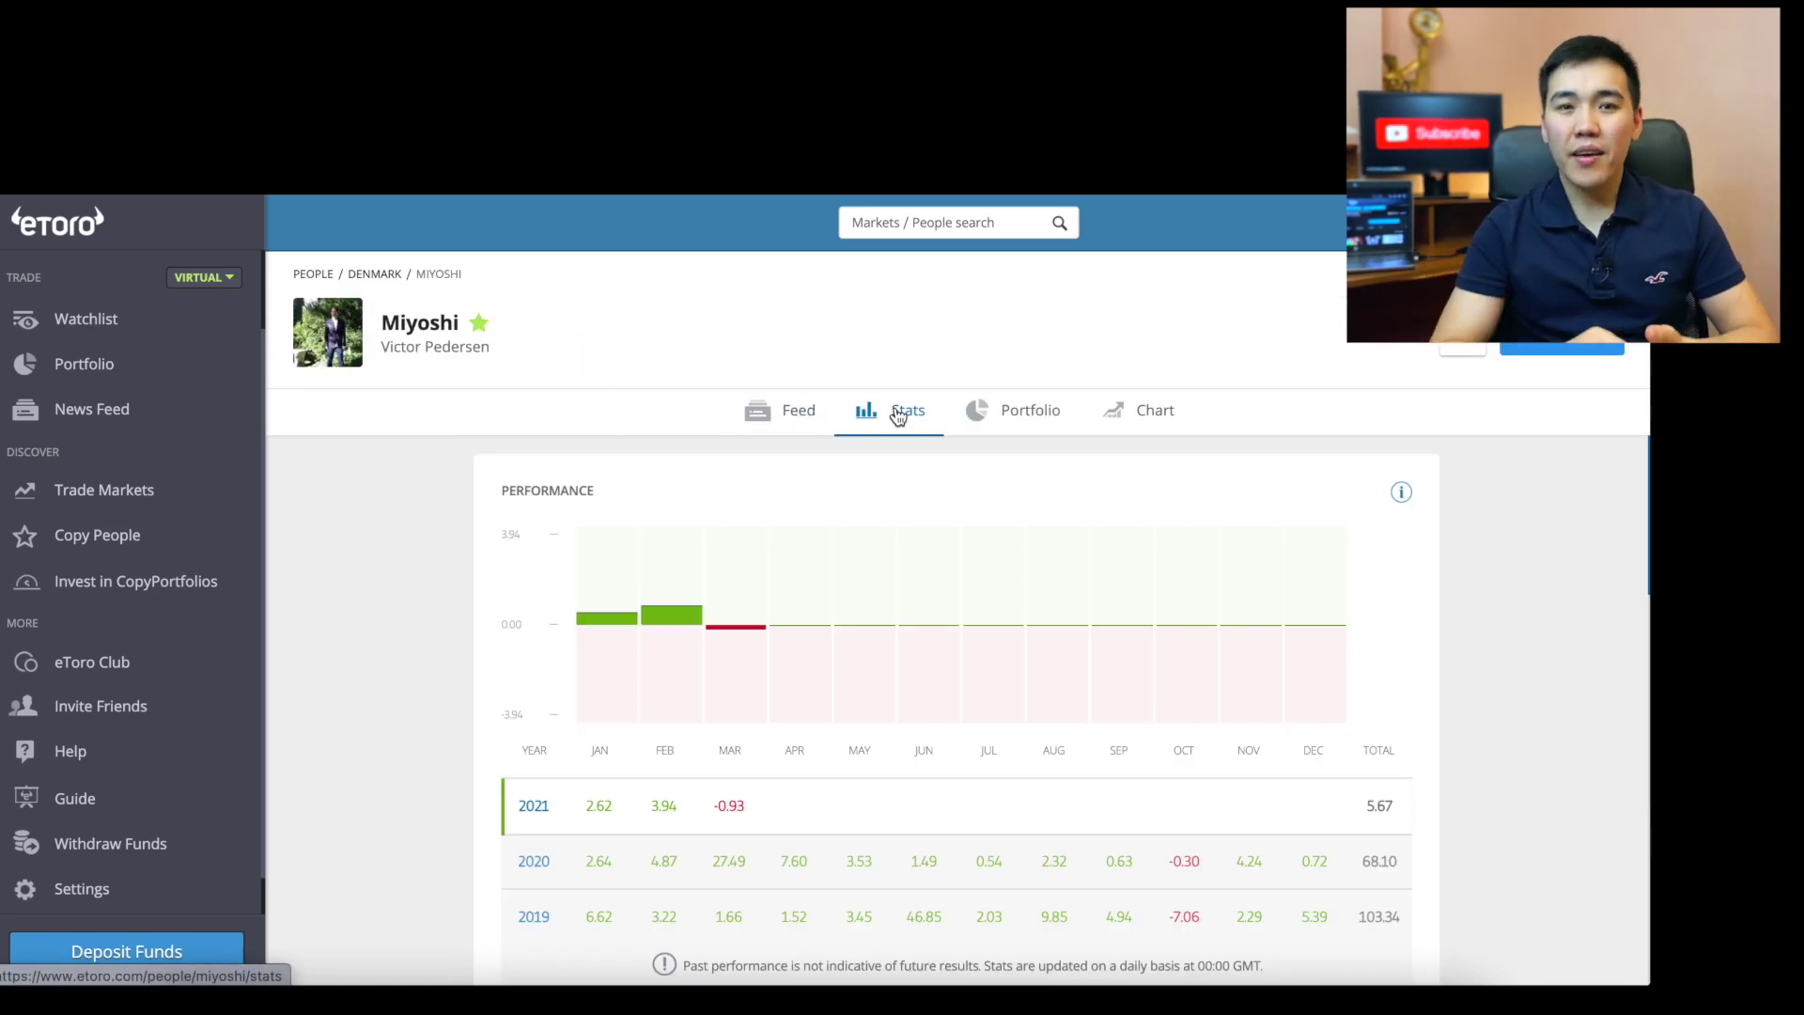
# Step: Scroll through the investor's risk score, copiers and trading breakdown panels
pyautogui.scroll(-4, 1349, 605)
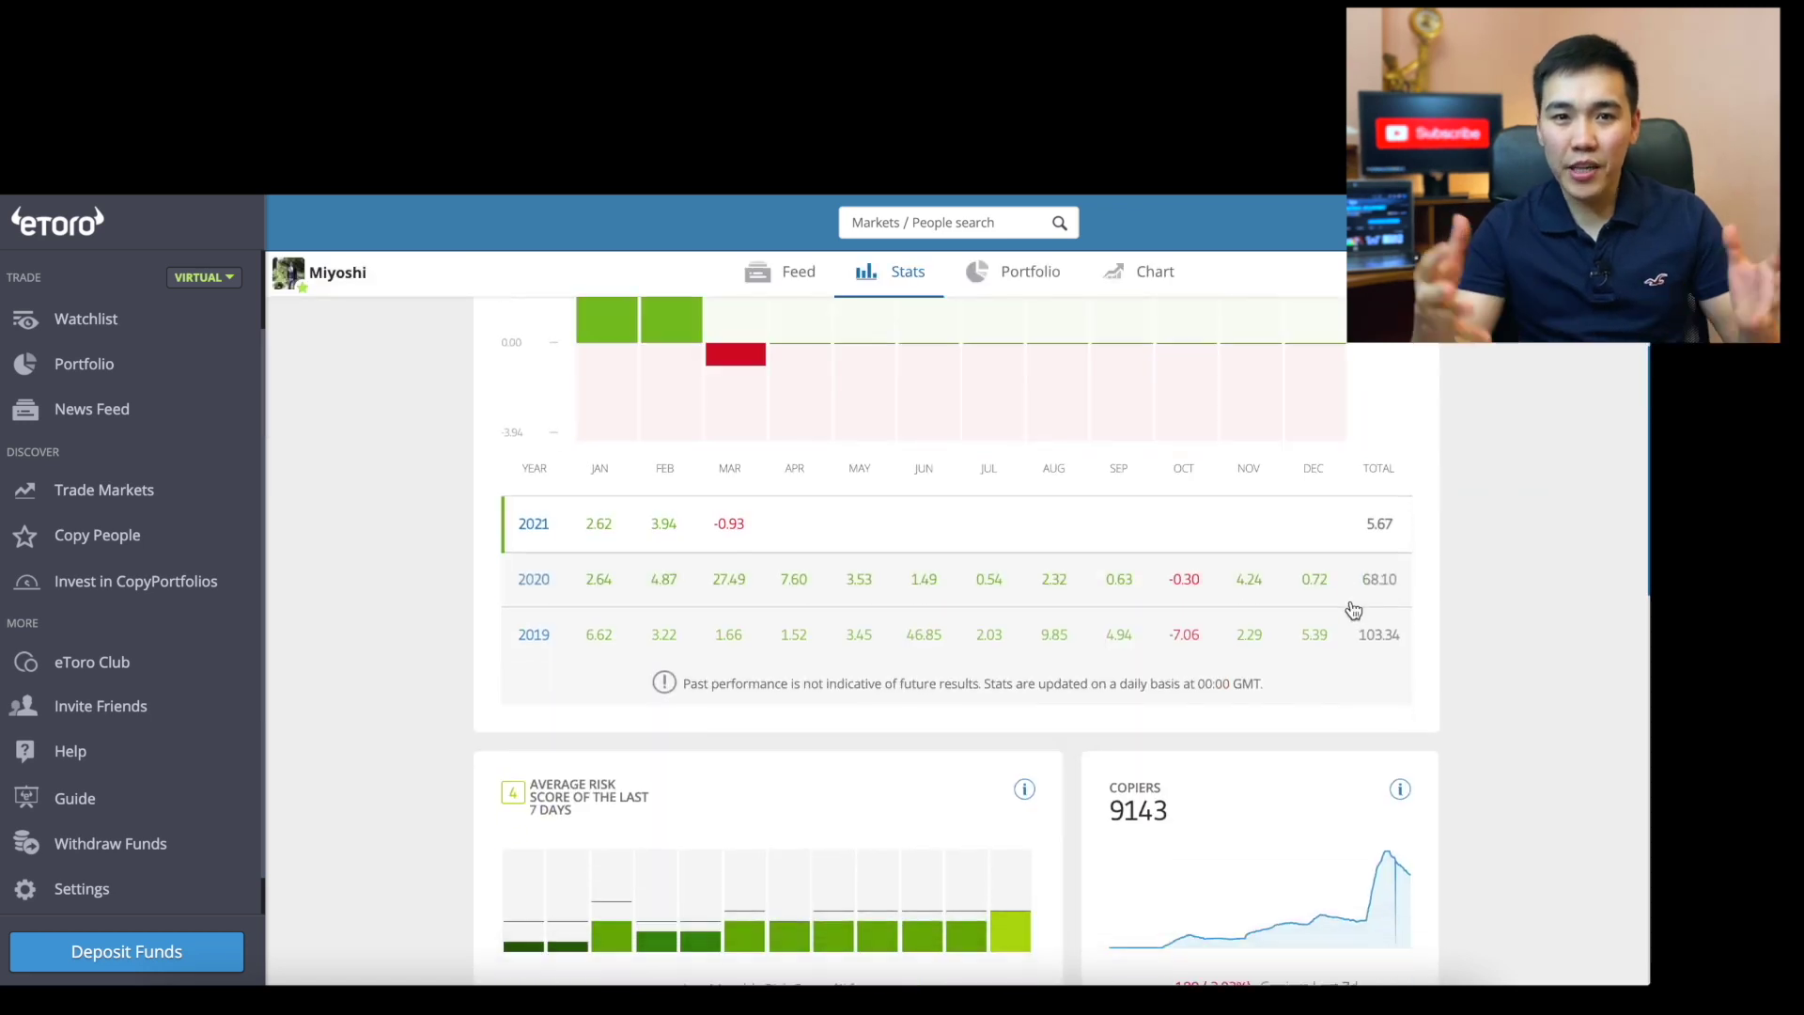
pyautogui.scroll(-3, 1353, 611)
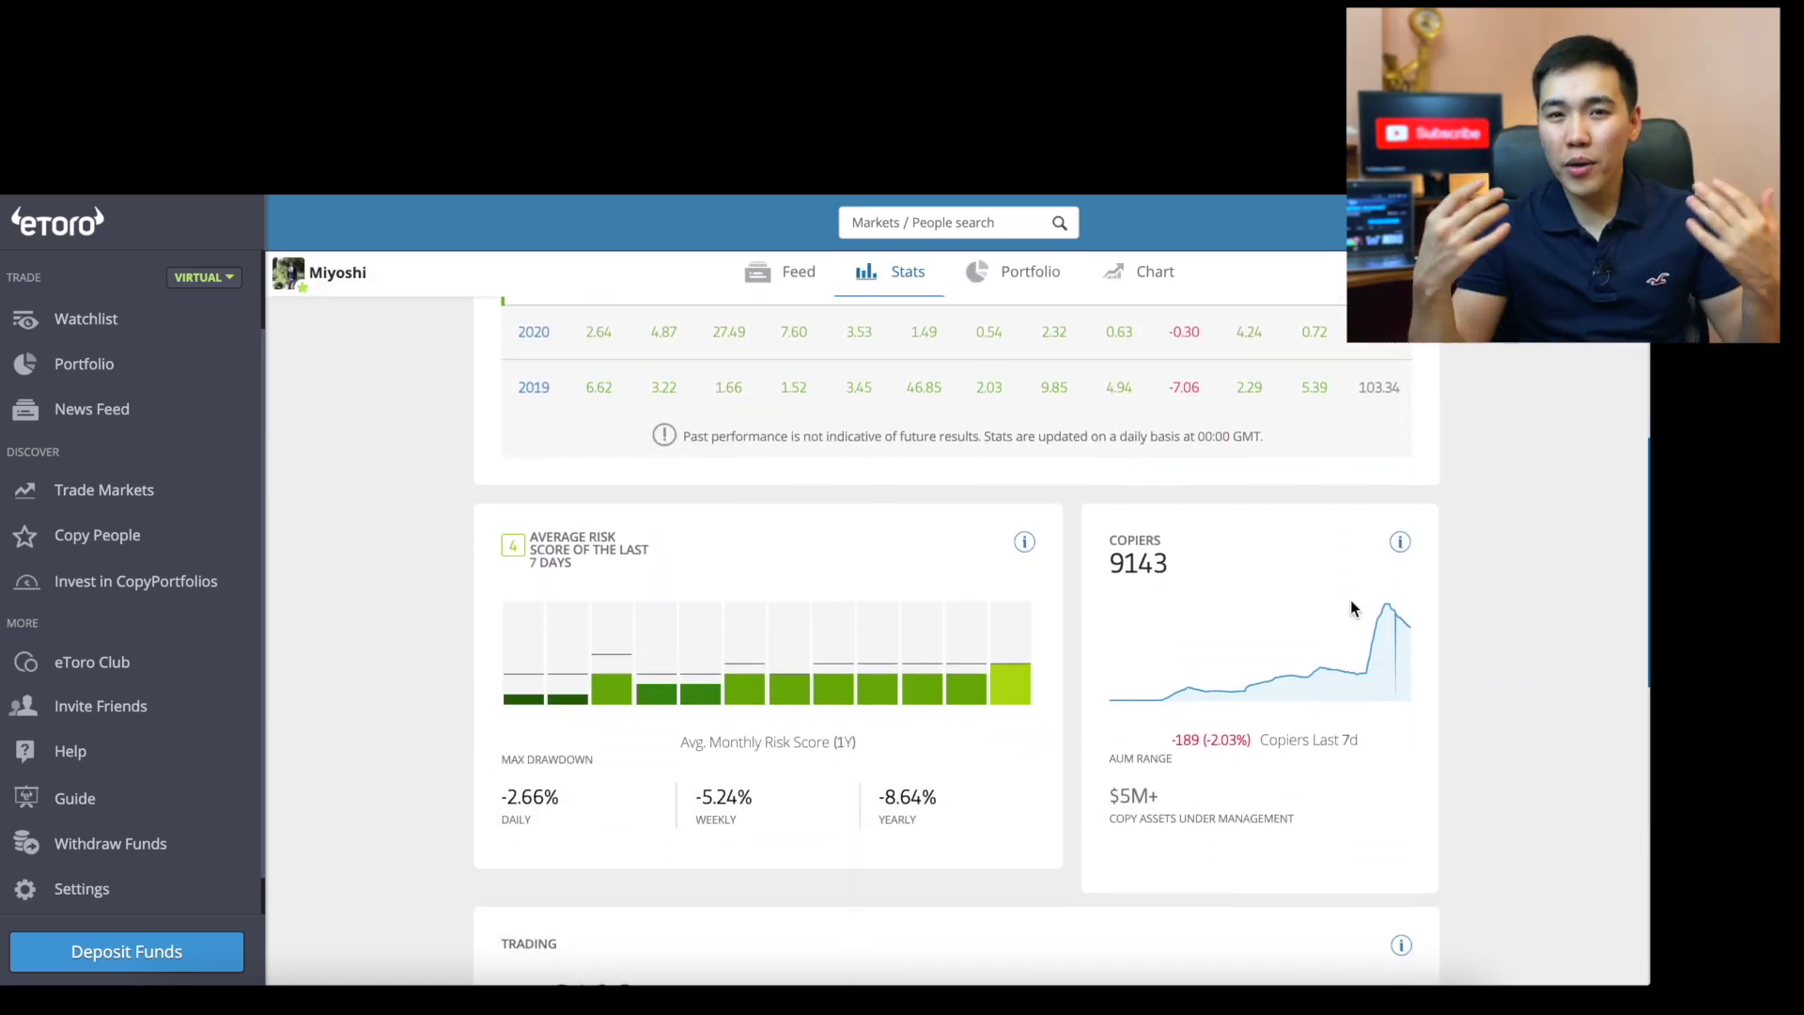
pyautogui.scroll(-3, 1353, 609)
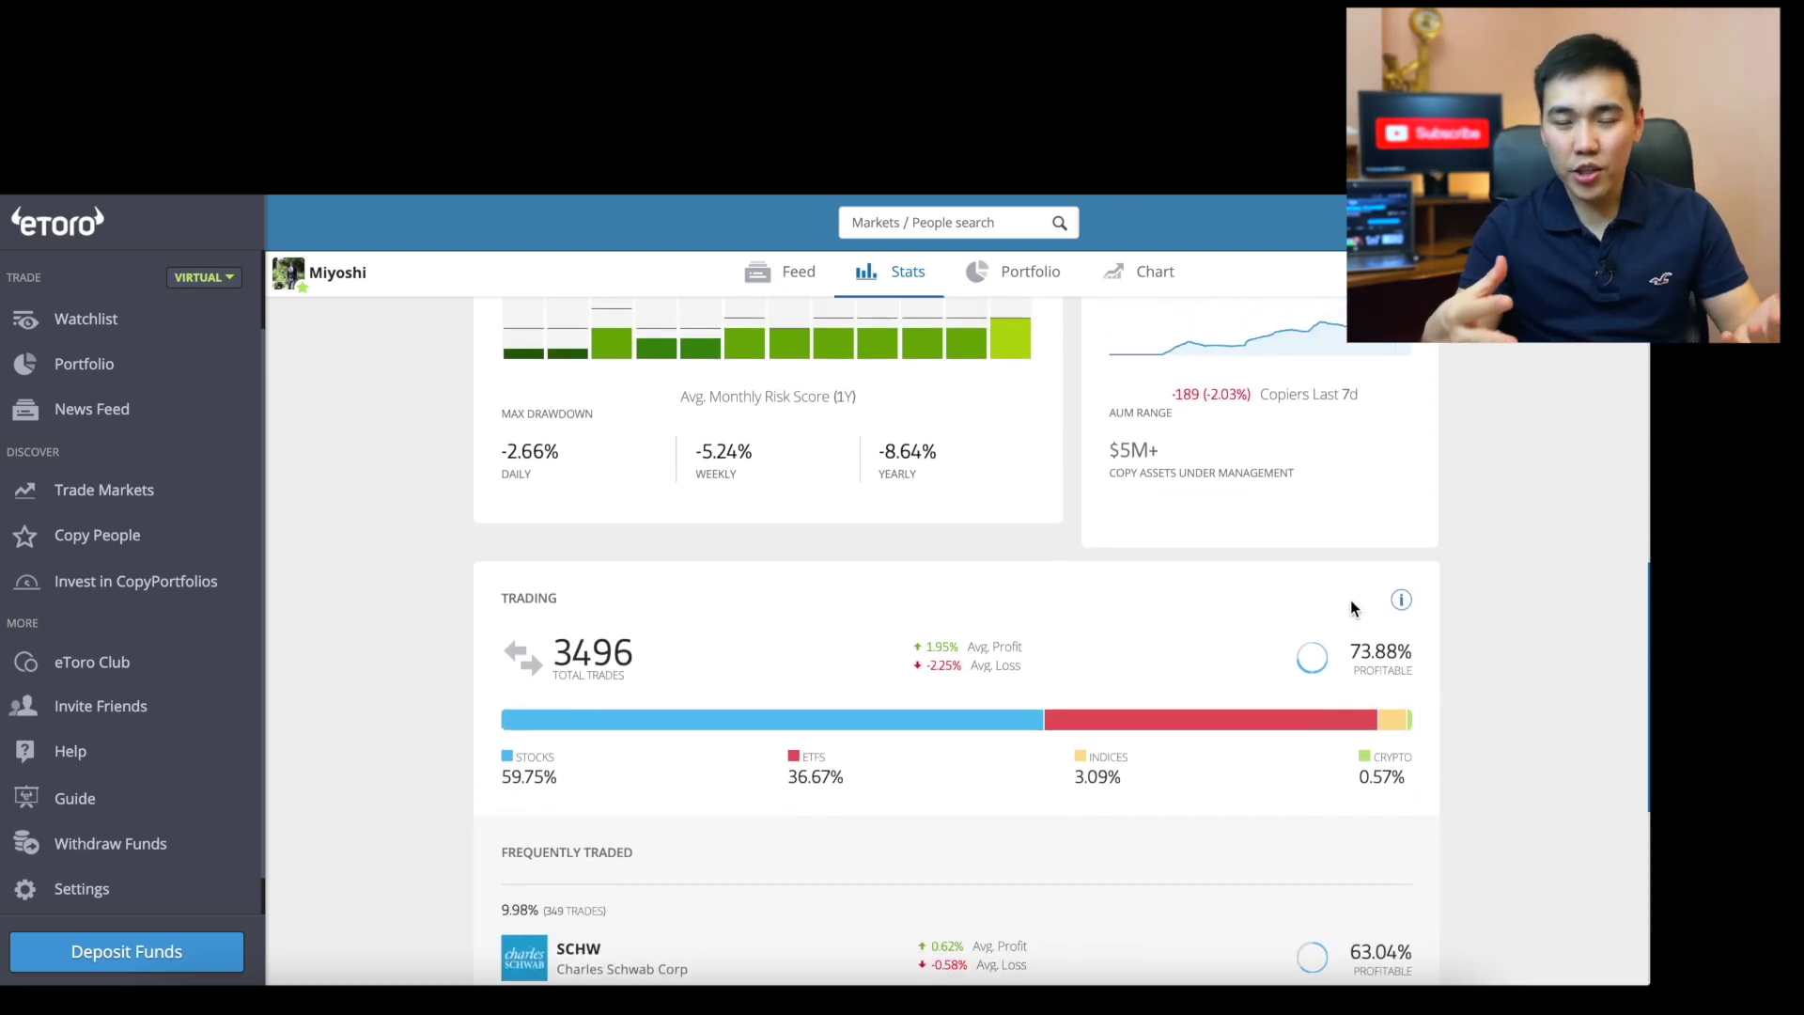
pyautogui.scroll(4, 1351, 608)
pyautogui.scroll(5, 1350, 606)
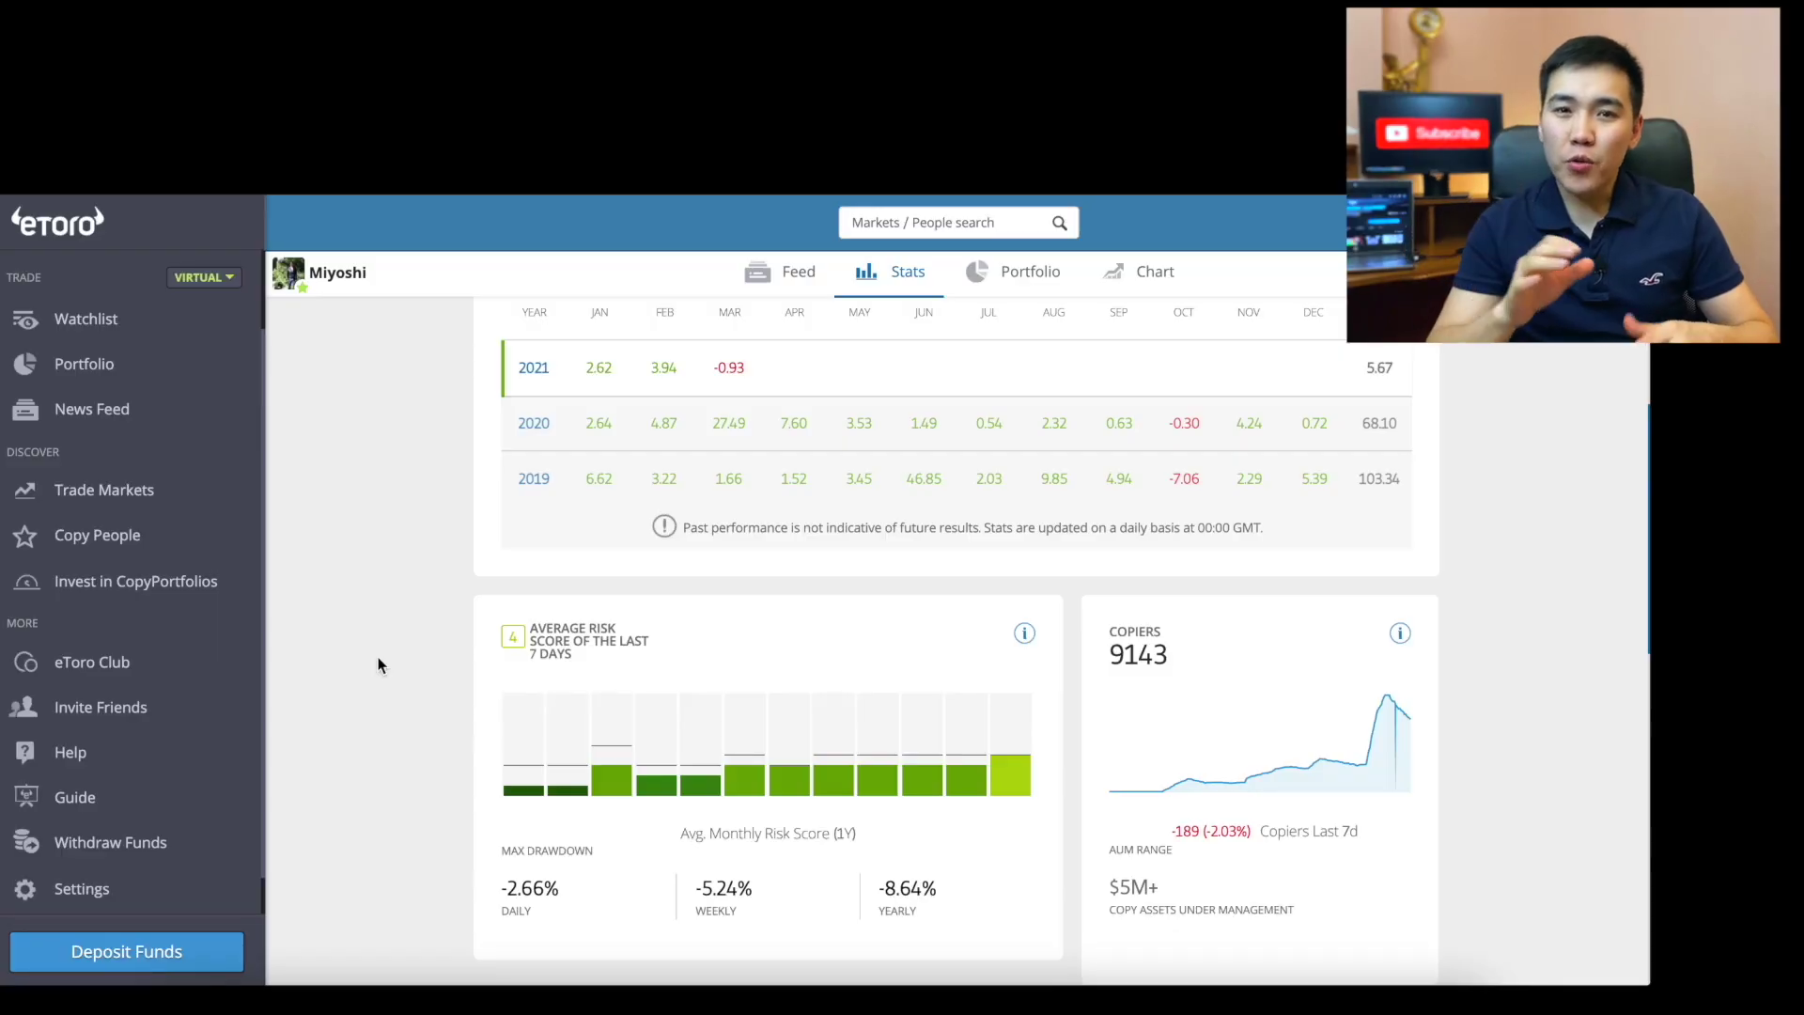
pyautogui.scroll(5, 378, 665)
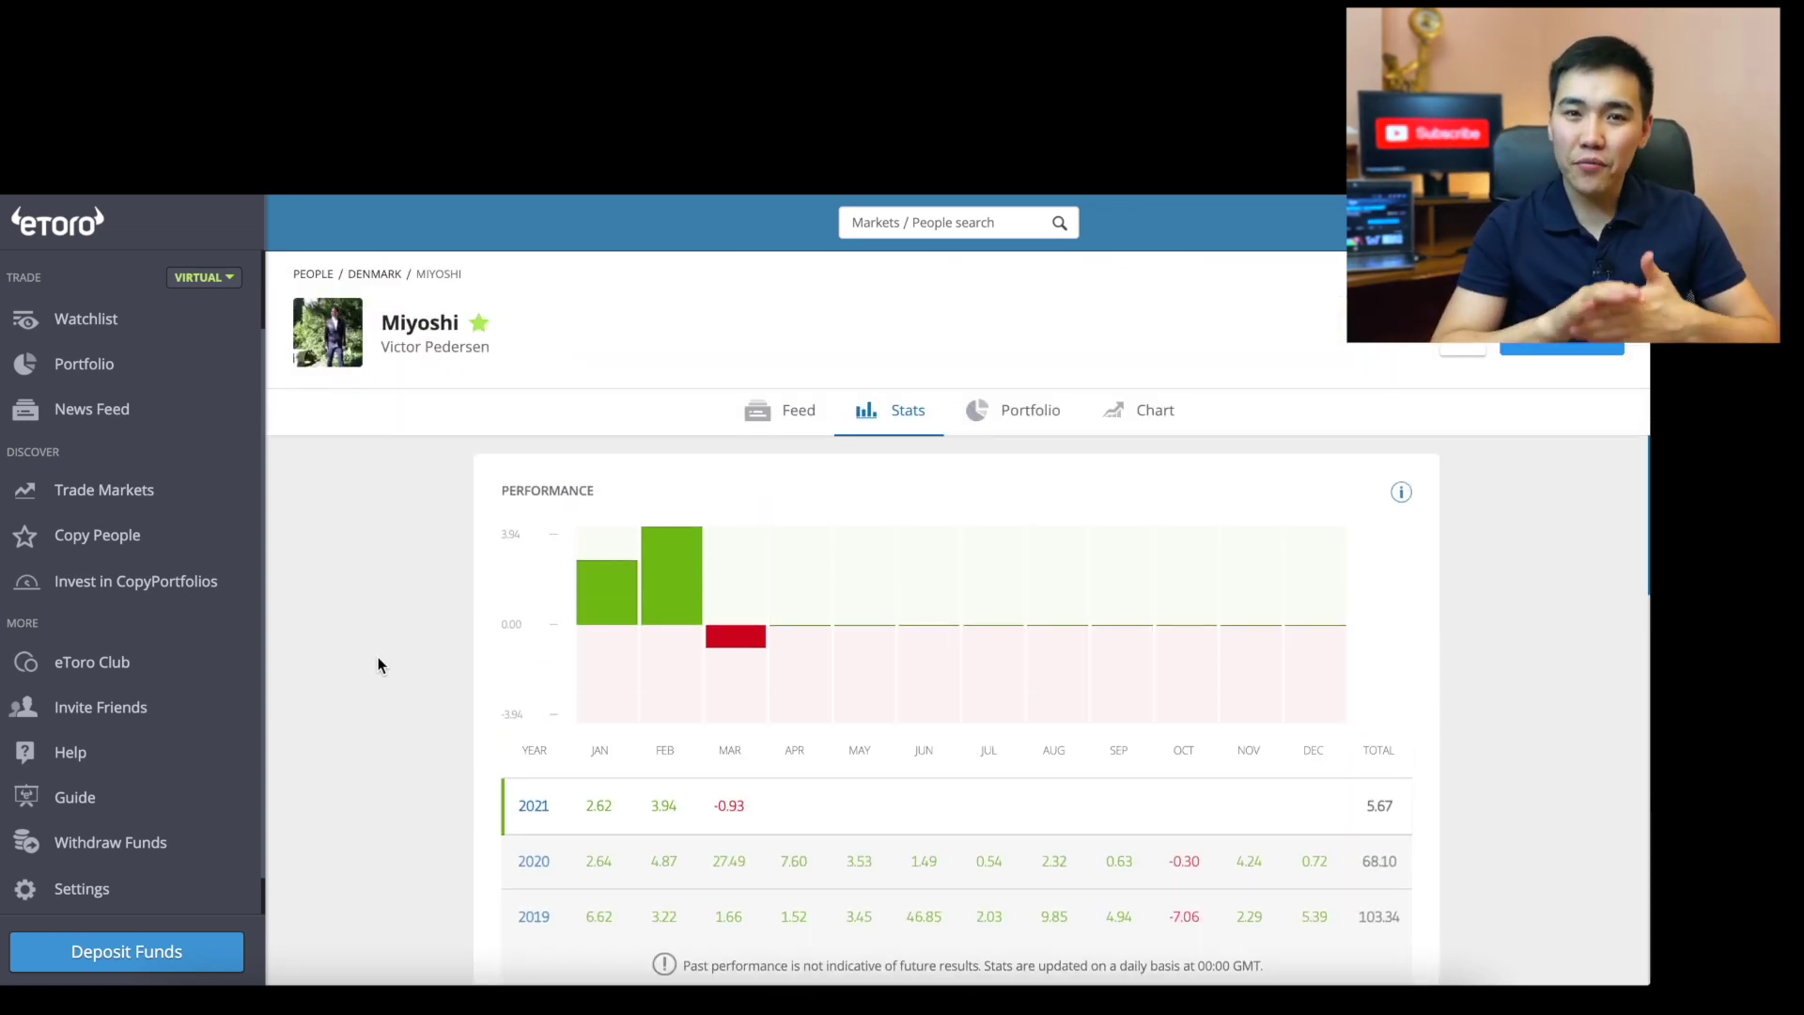
pyautogui.scroll(-5, 379, 666)
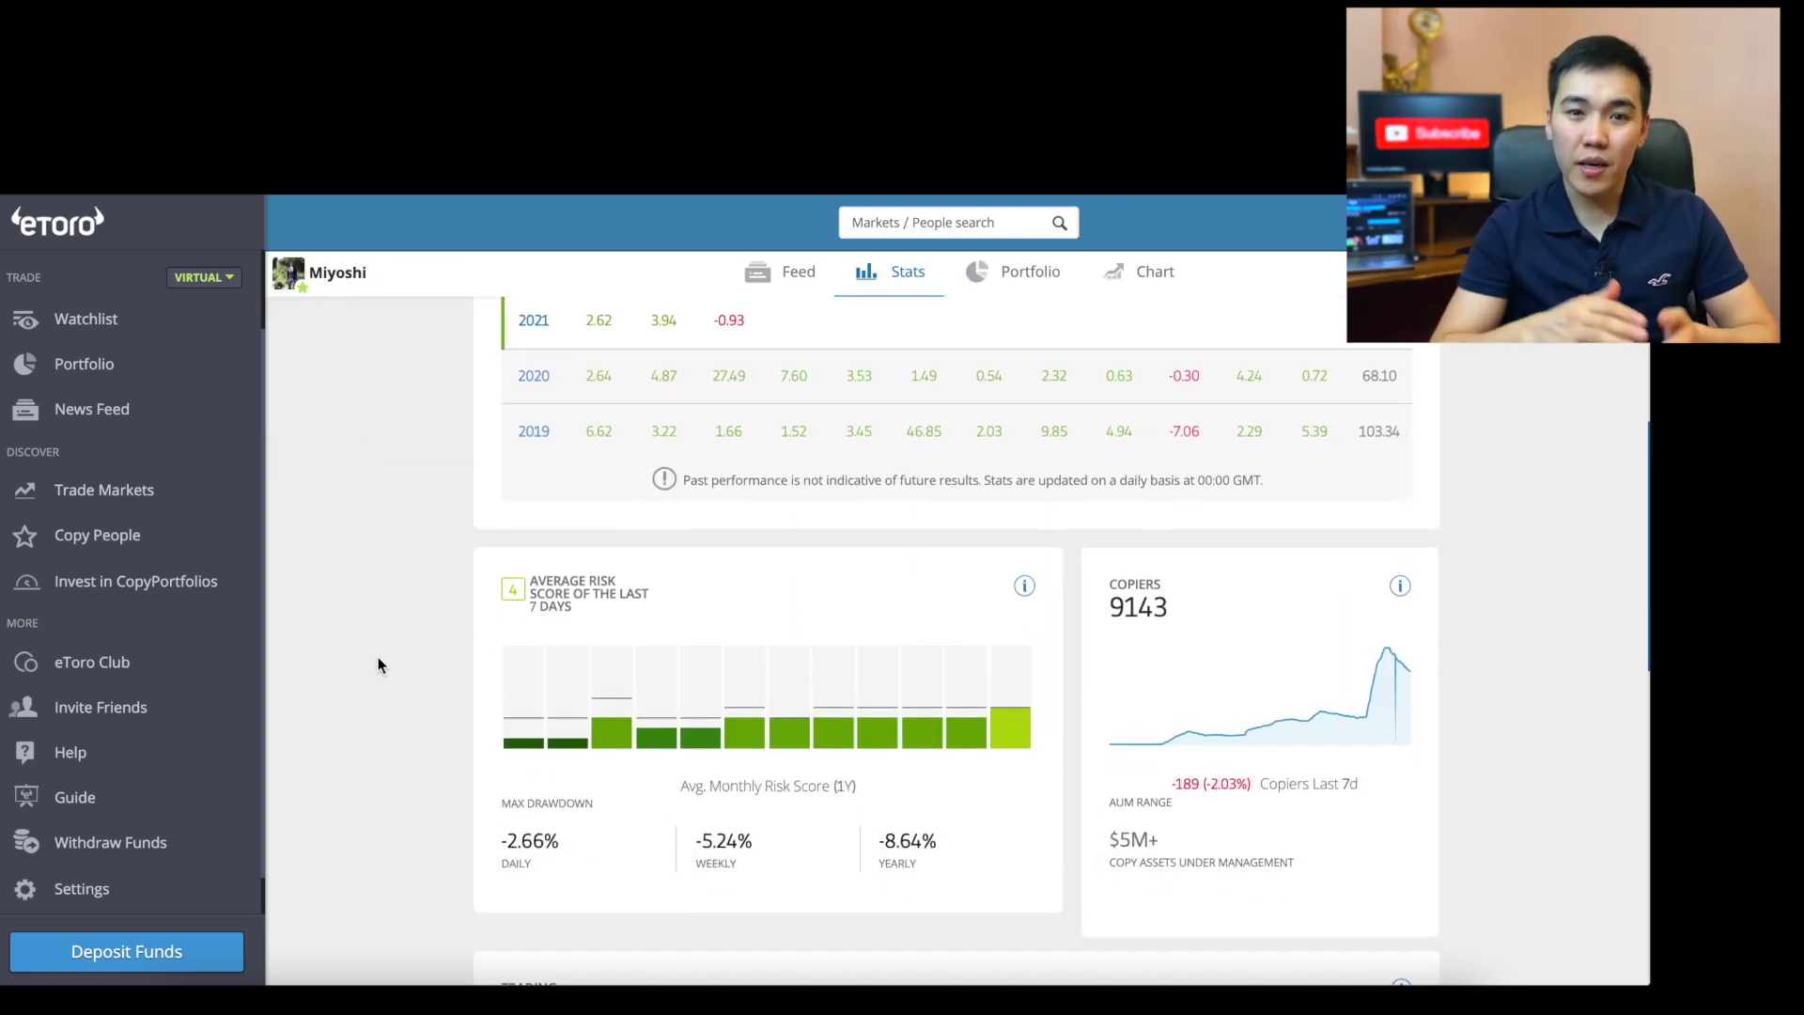
pyautogui.scroll(2, 379, 665)
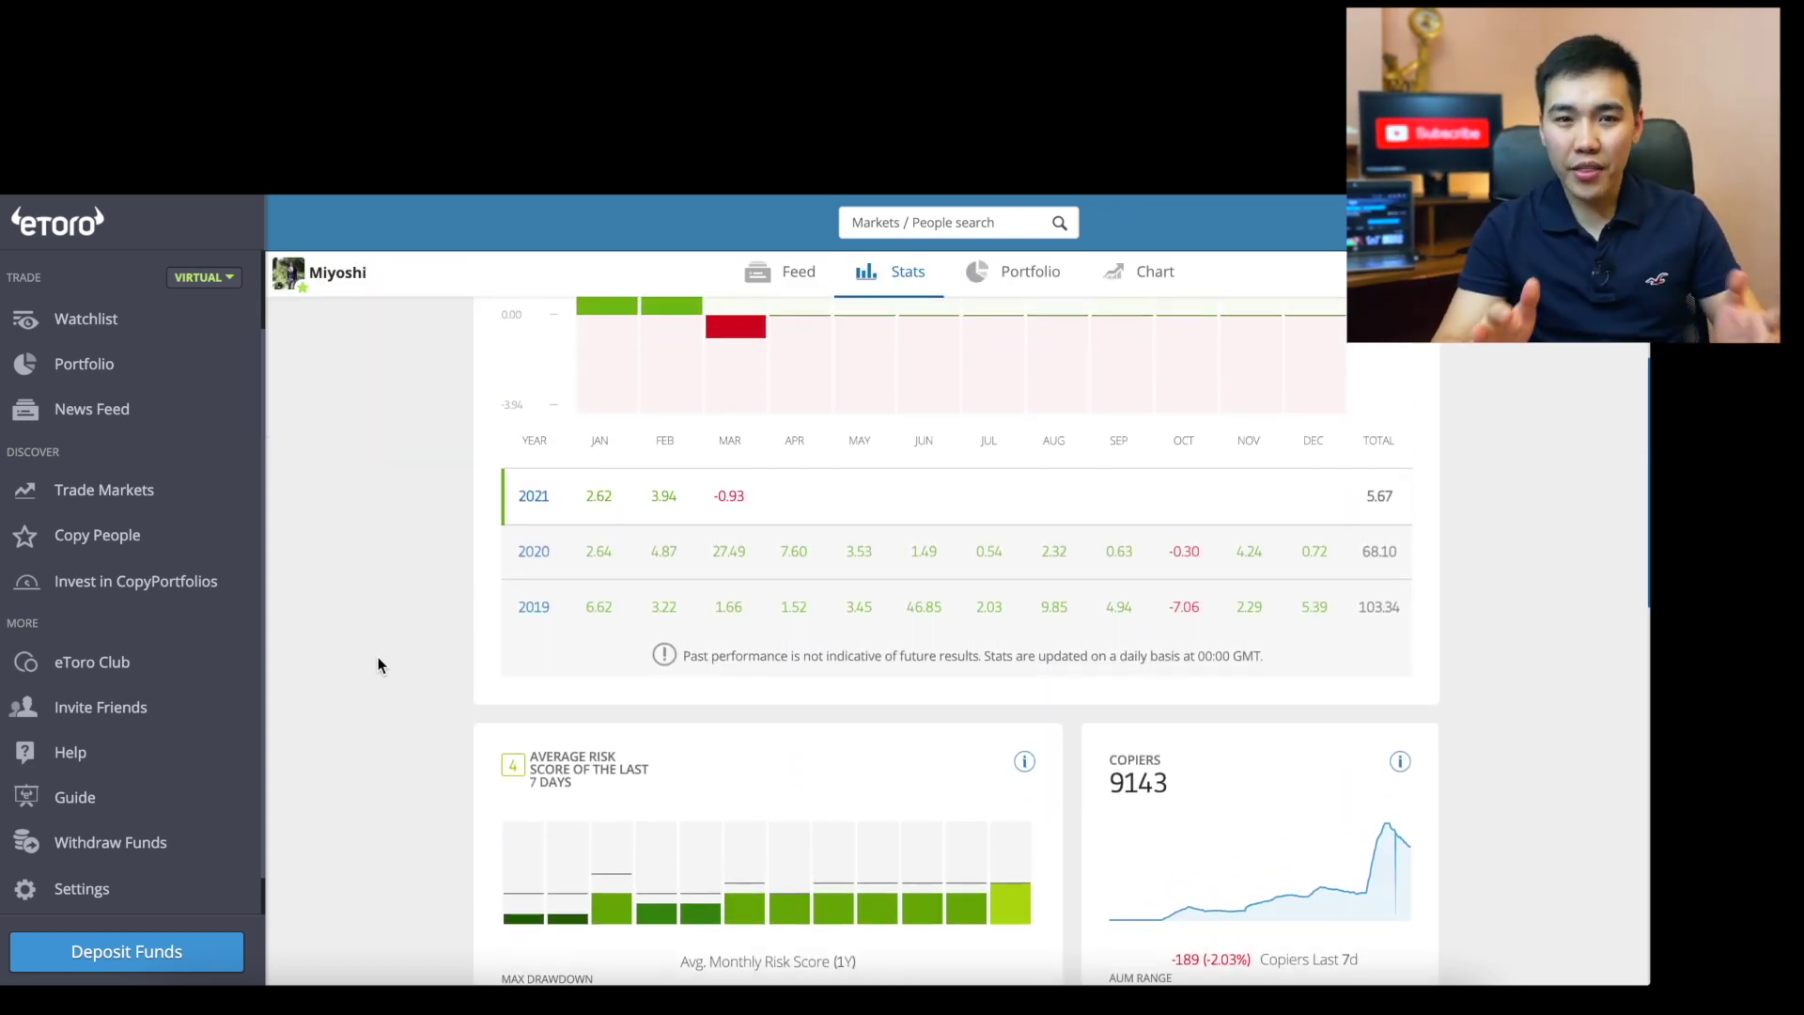
pyautogui.scroll(-2, 379, 666)
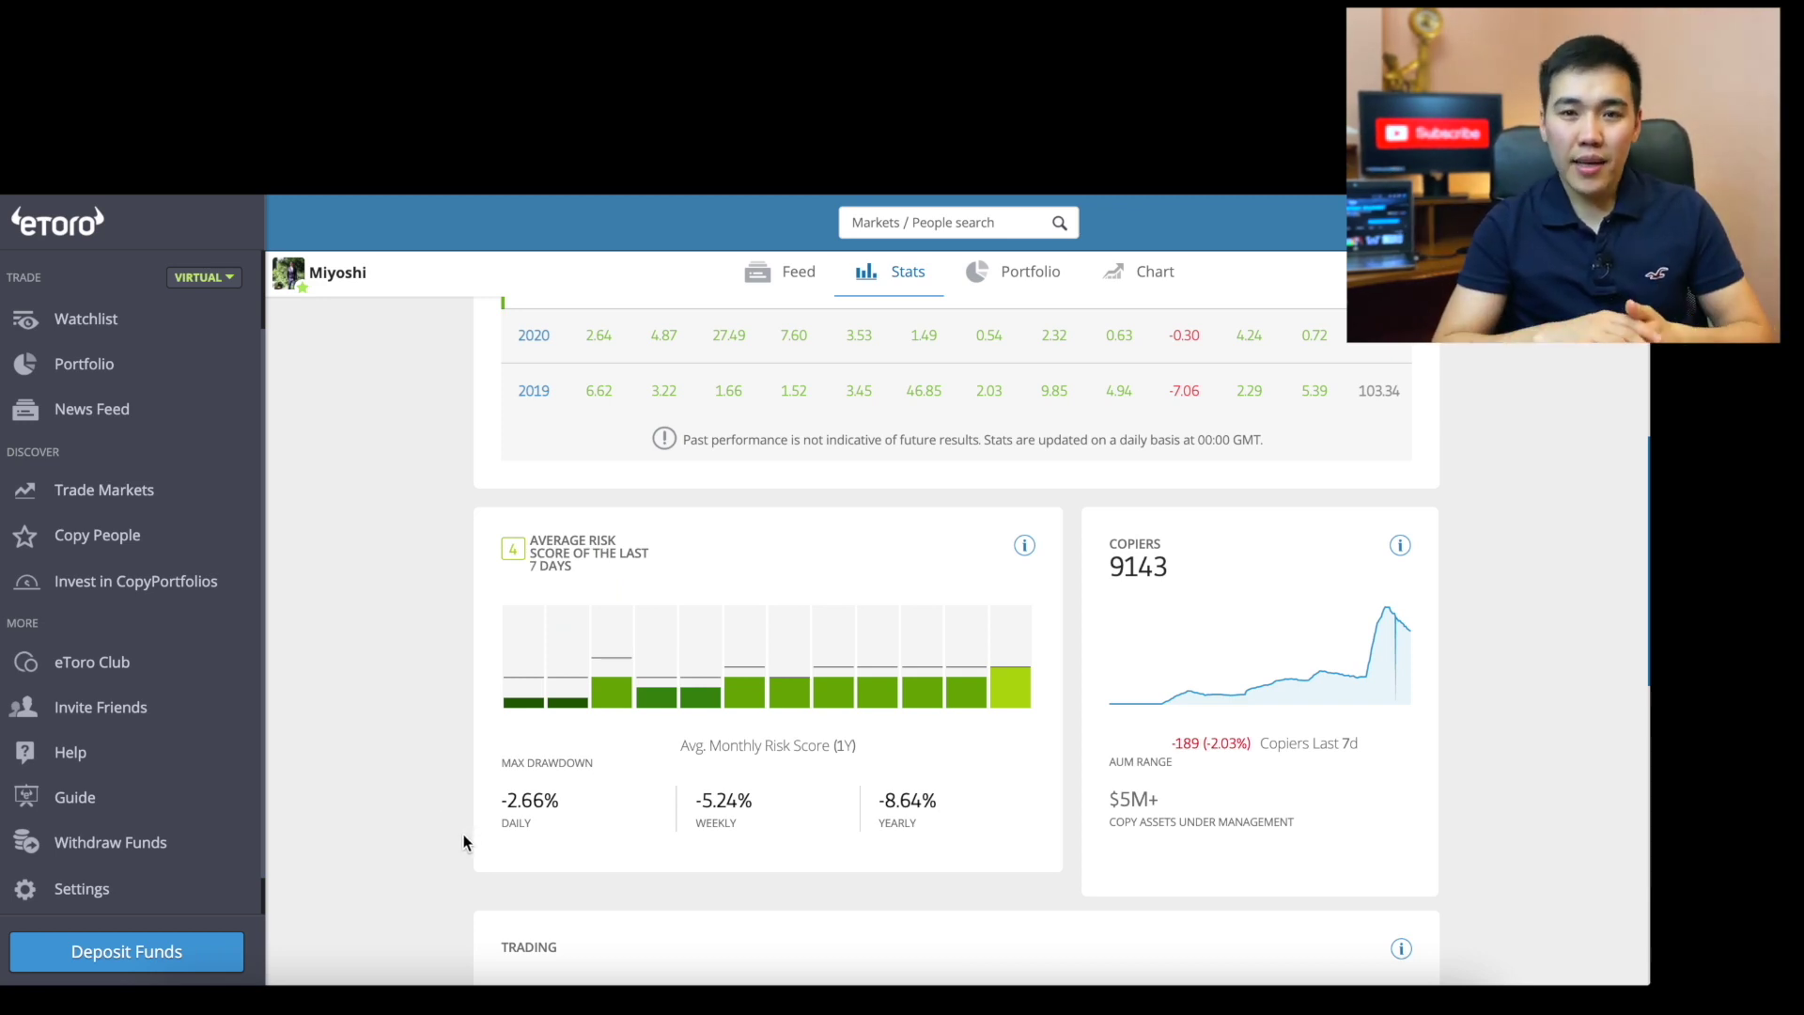
pyautogui.scroll(-4, 464, 842)
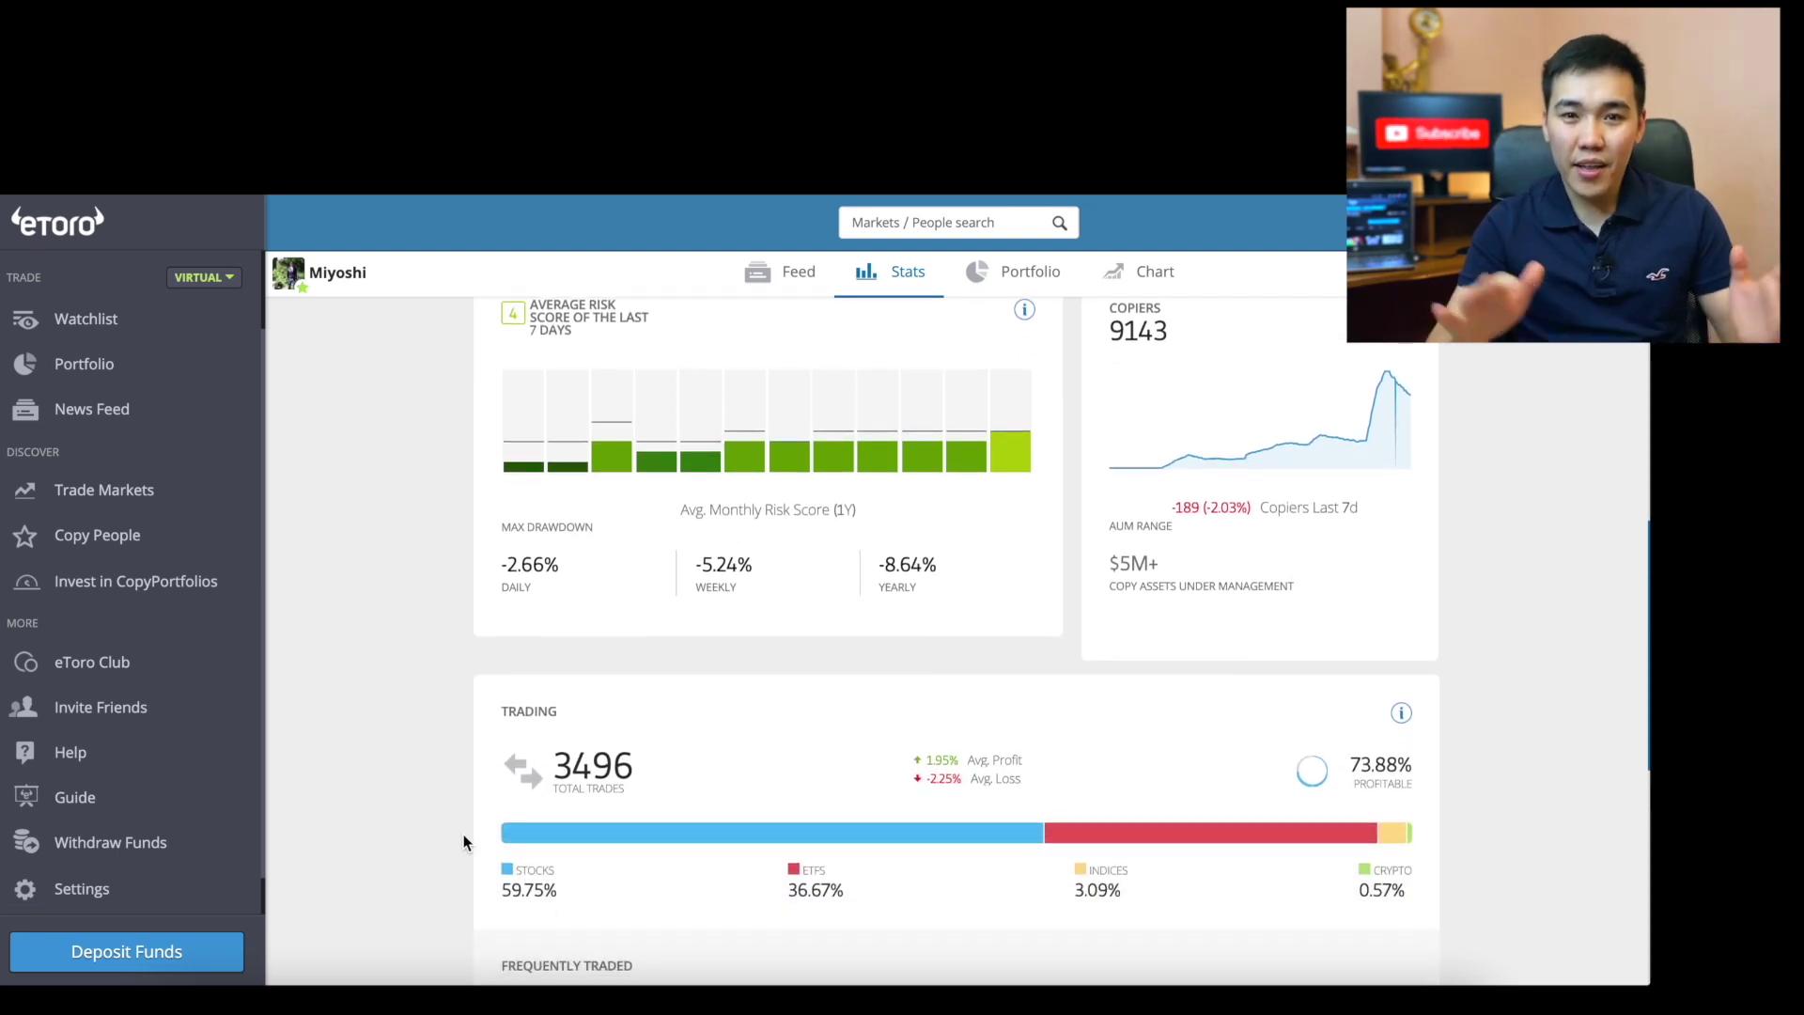
pyautogui.scroll(-5, 463, 842)
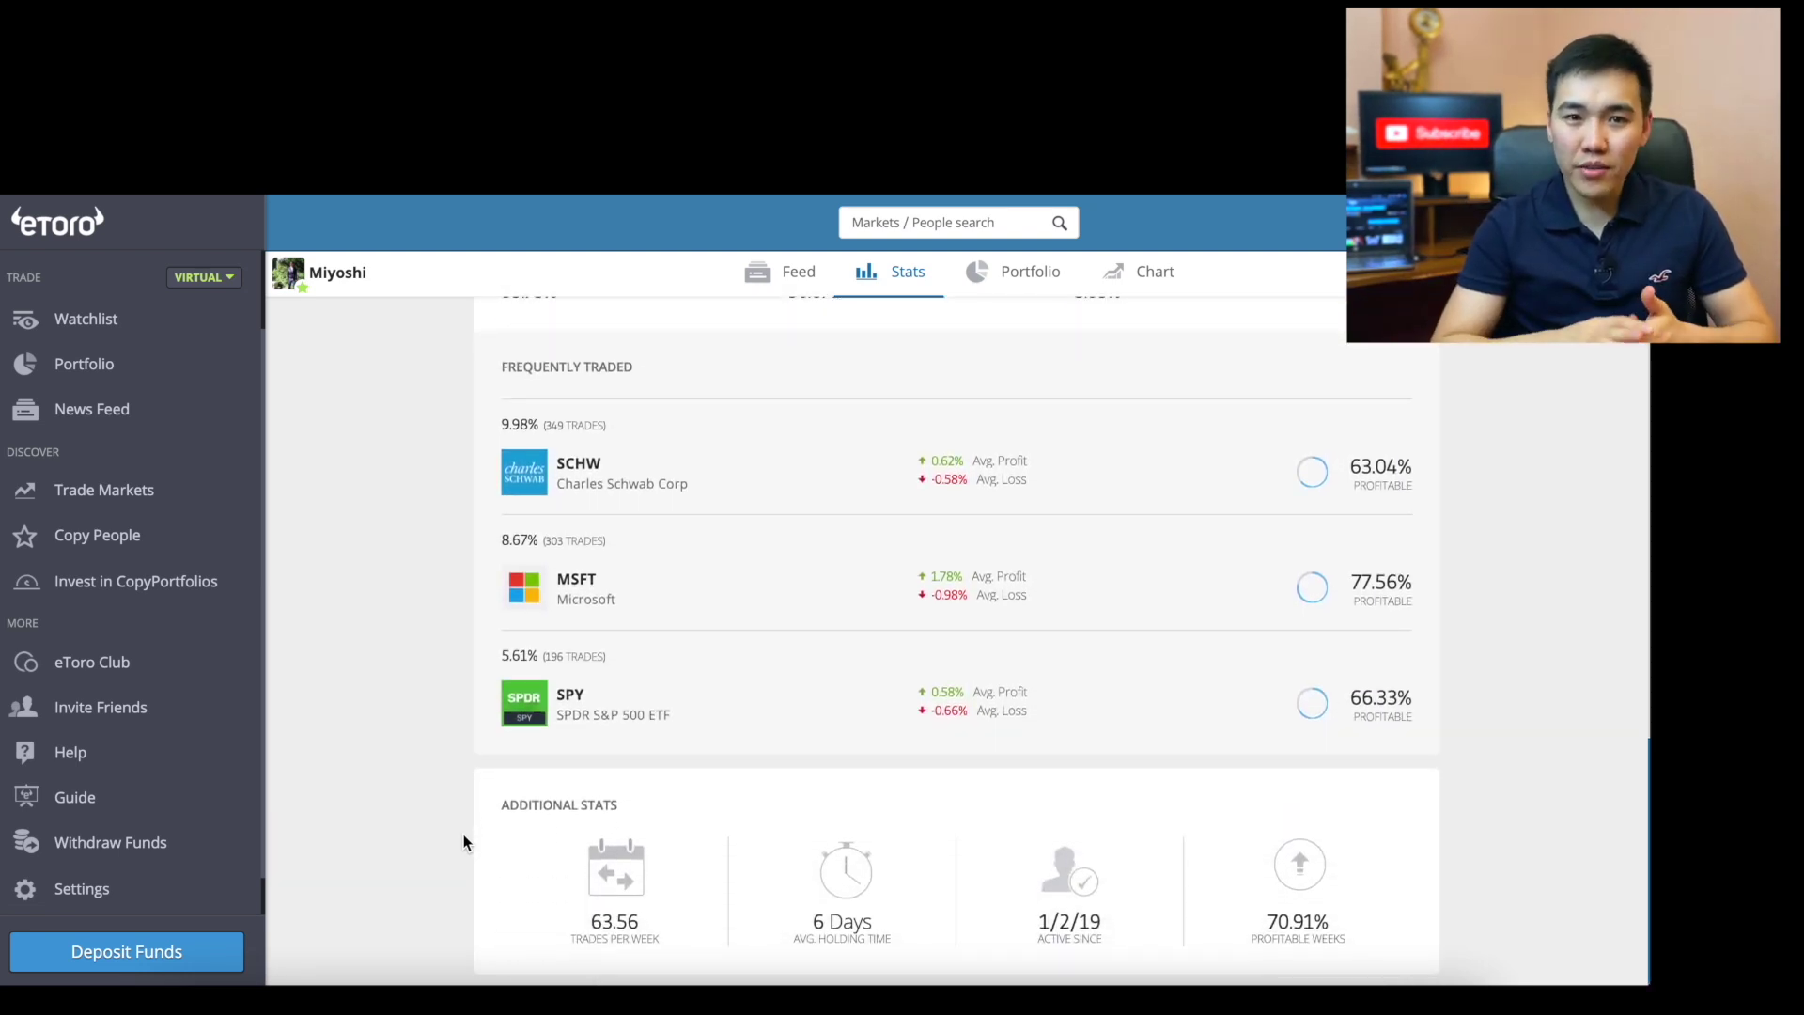
pyautogui.scroll(10, 399, 761)
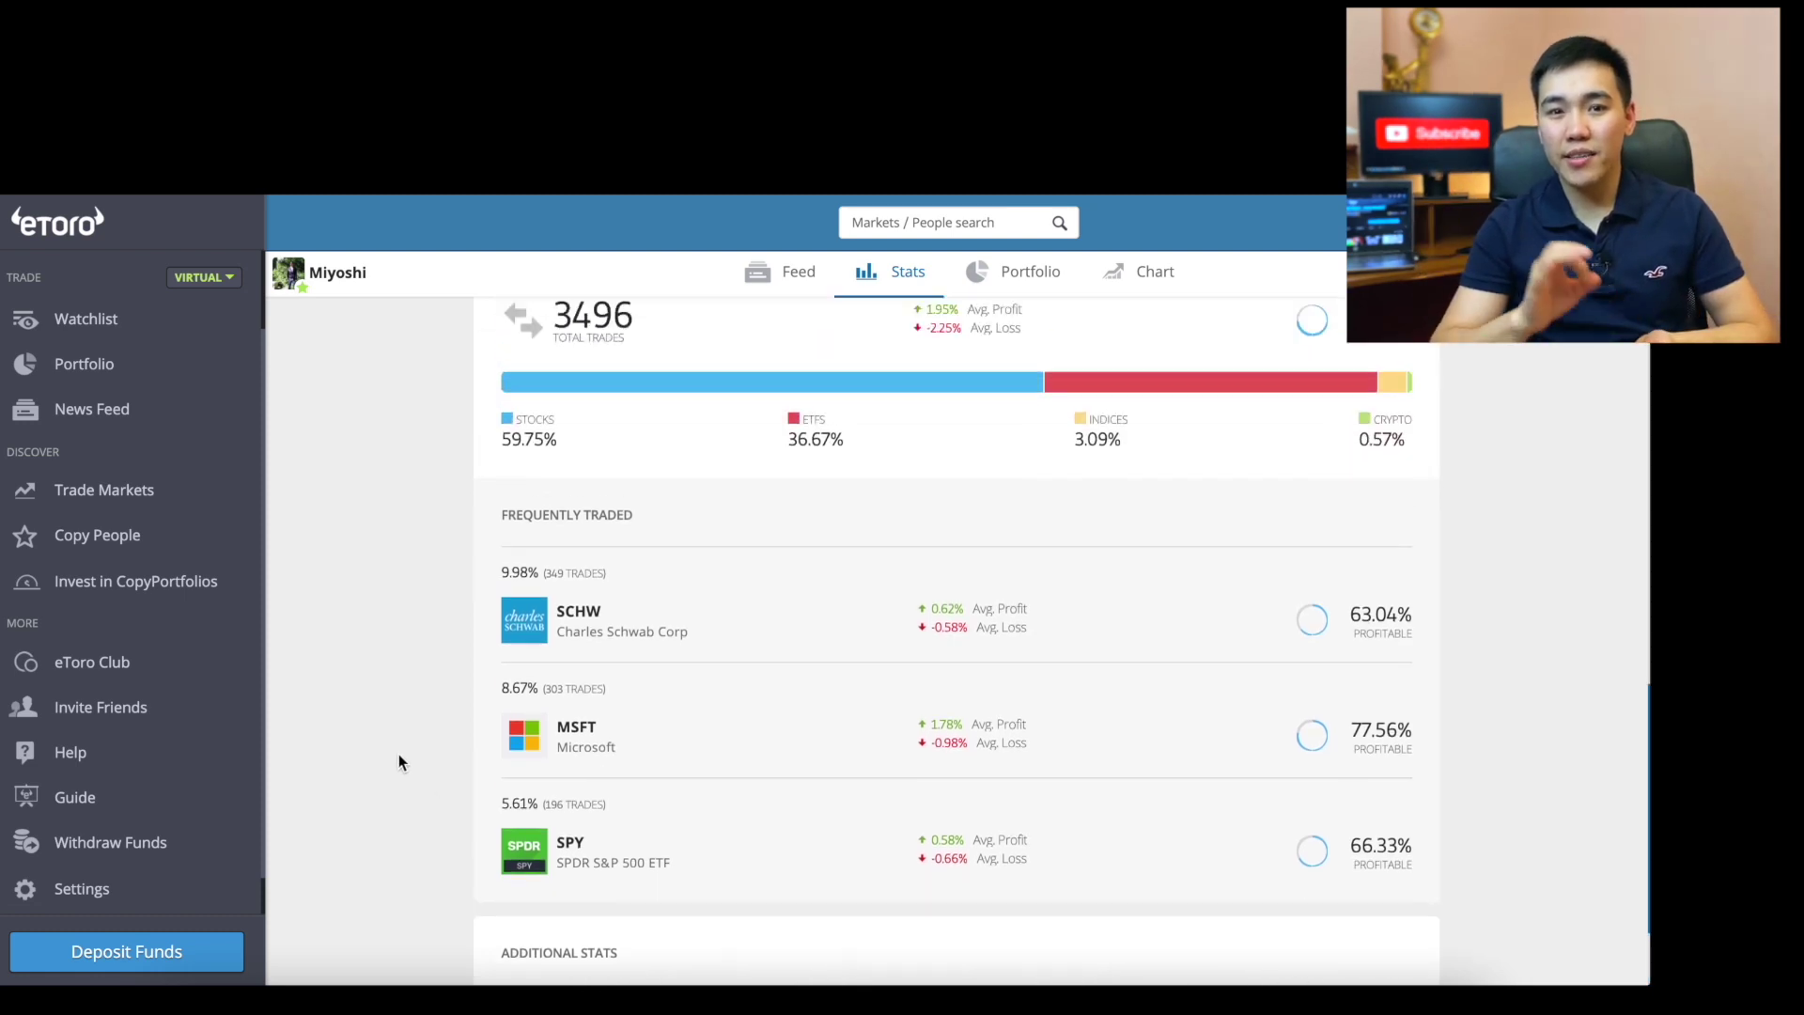
pyautogui.scroll(1, 398, 761)
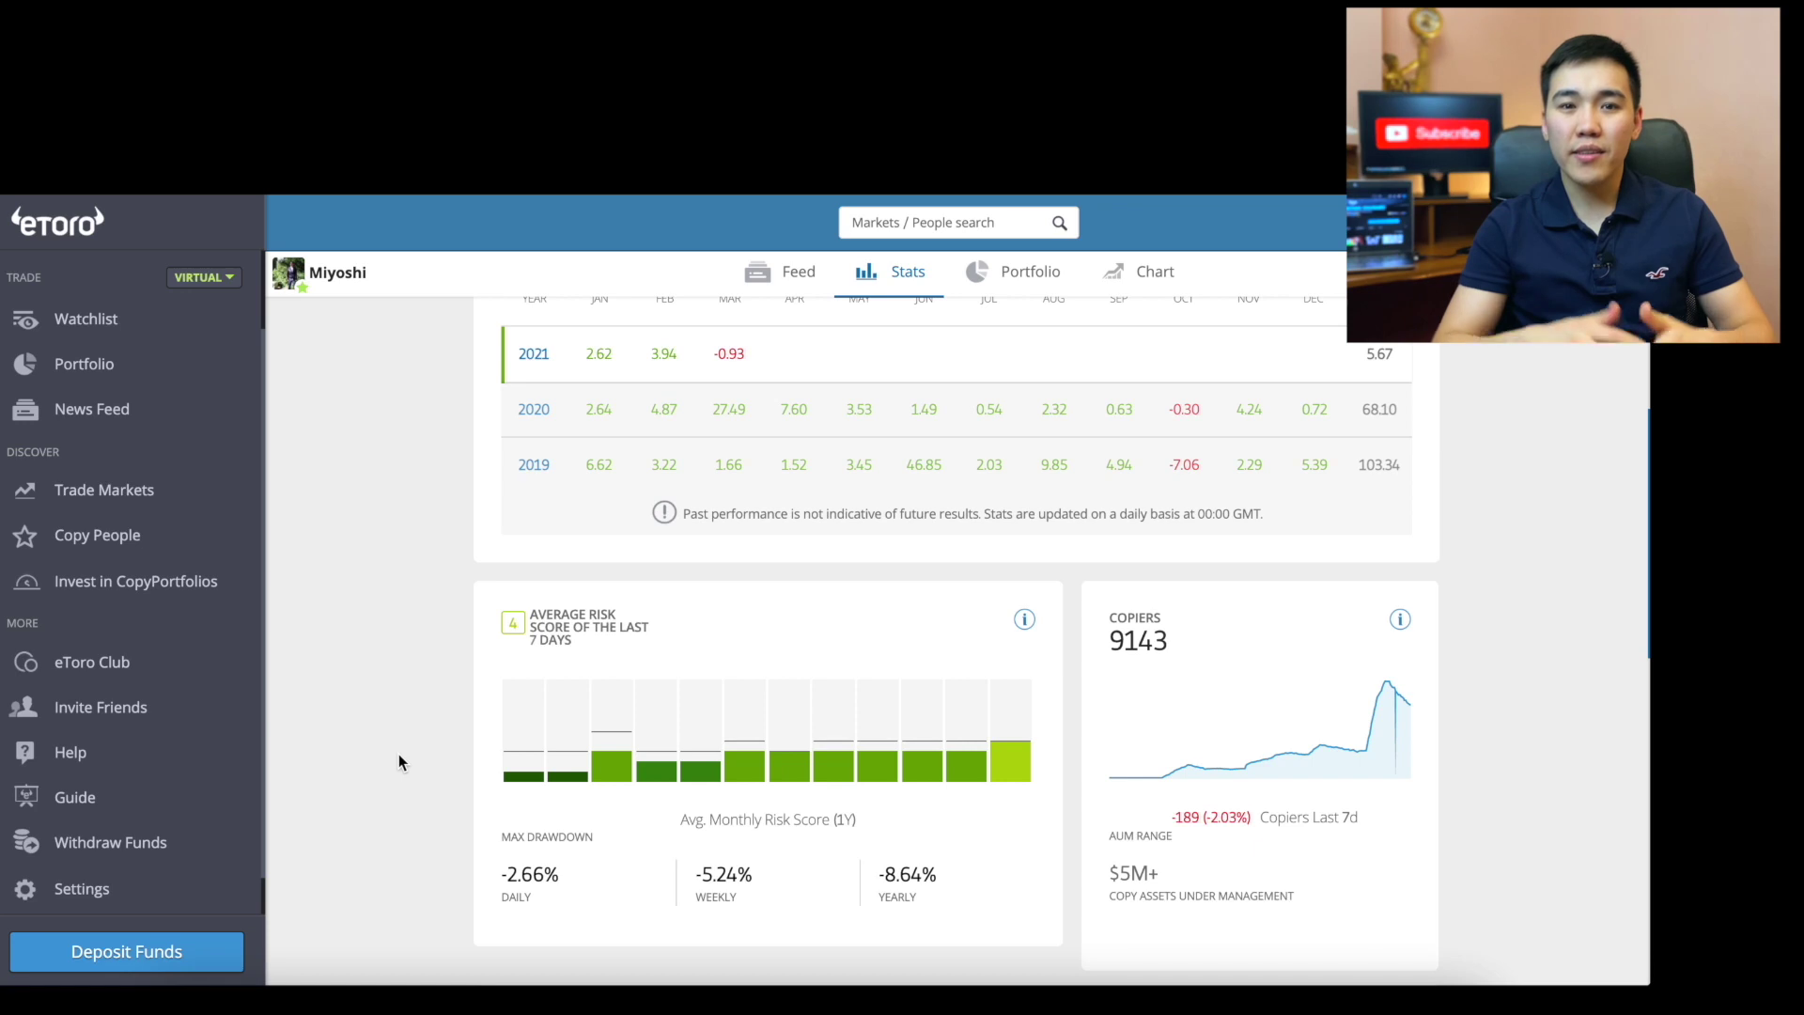
pyautogui.scroll(1, 398, 756)
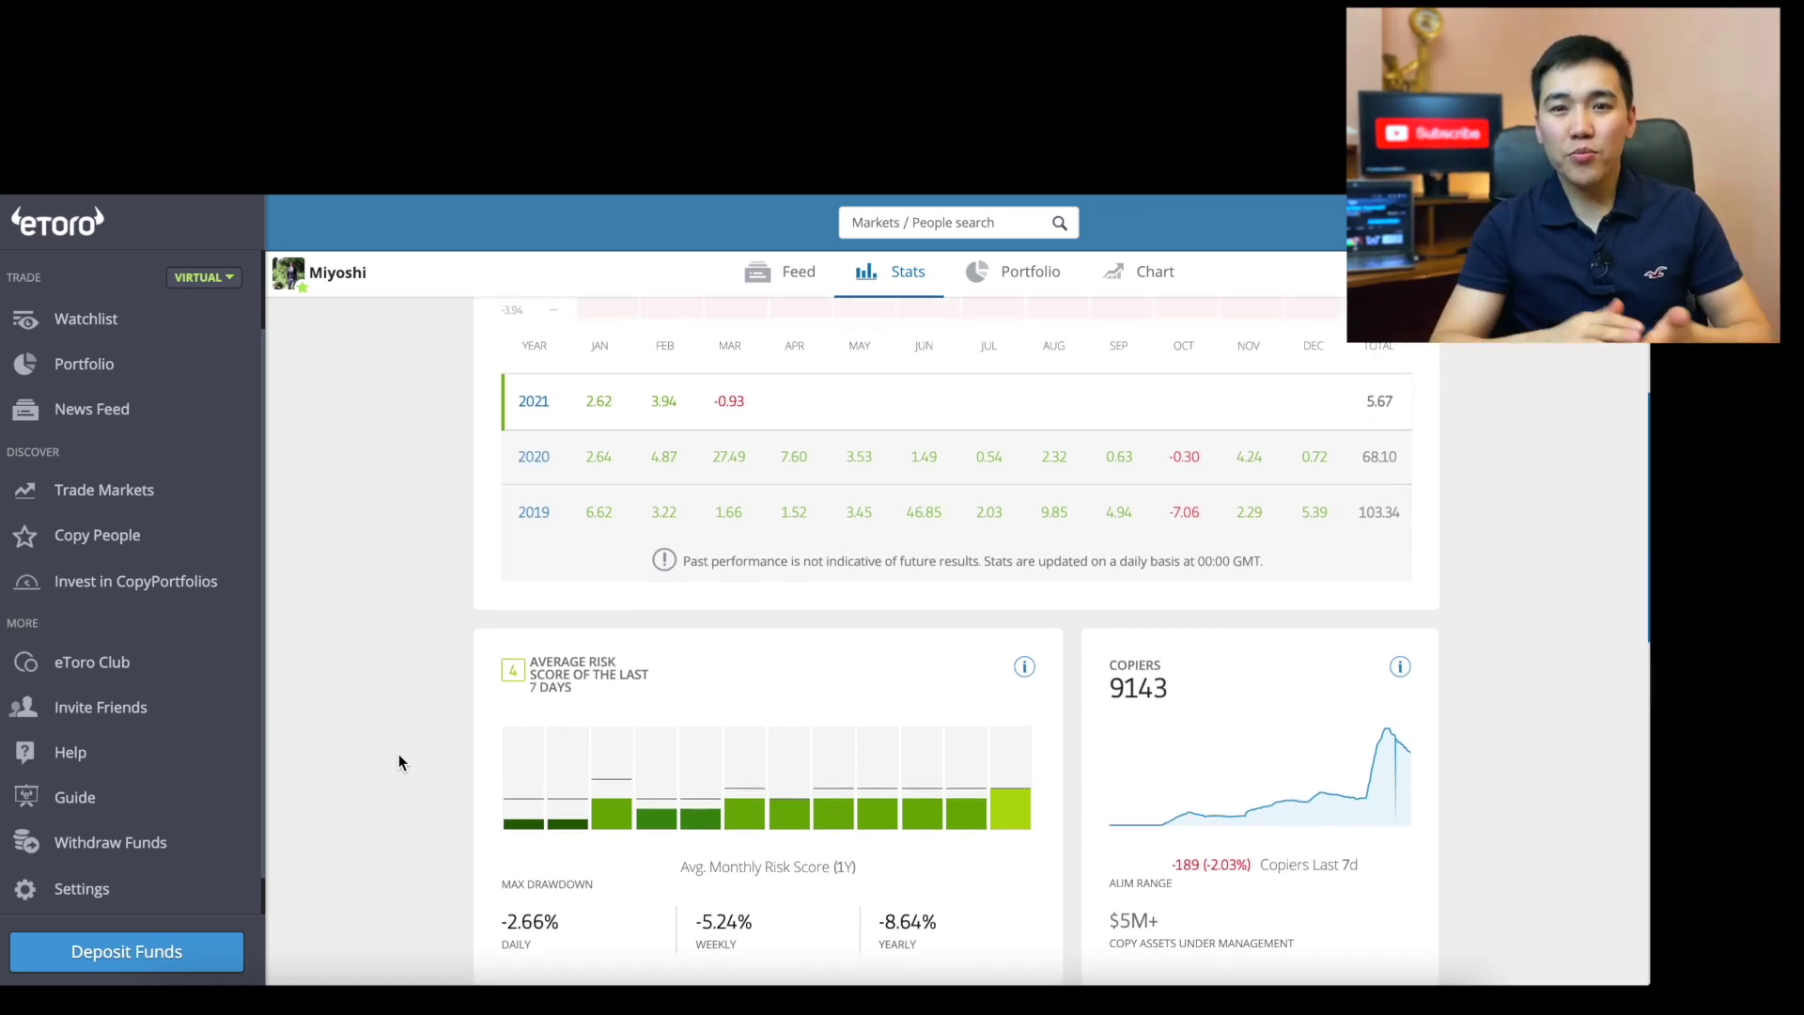
pyautogui.scroll(-1, 398, 761)
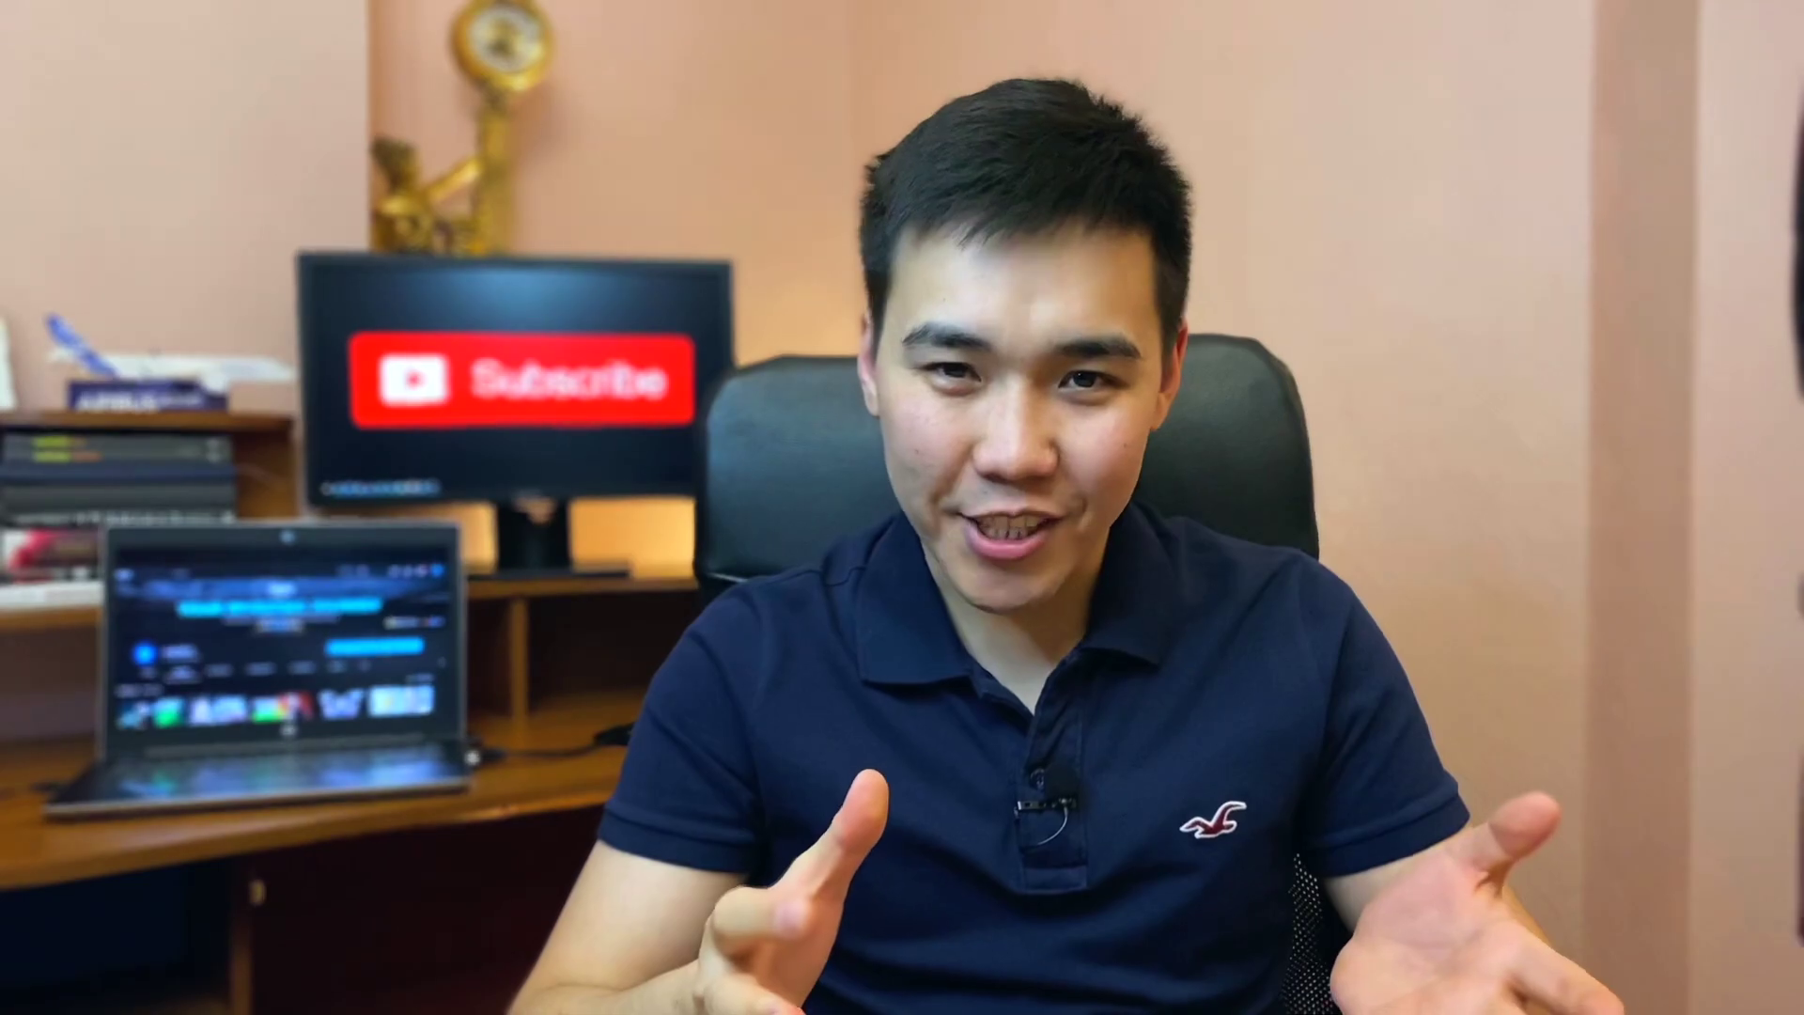
# Step: Scroll to the top of the investor's Stats tab
pyautogui.scroll(5, 407, 590)
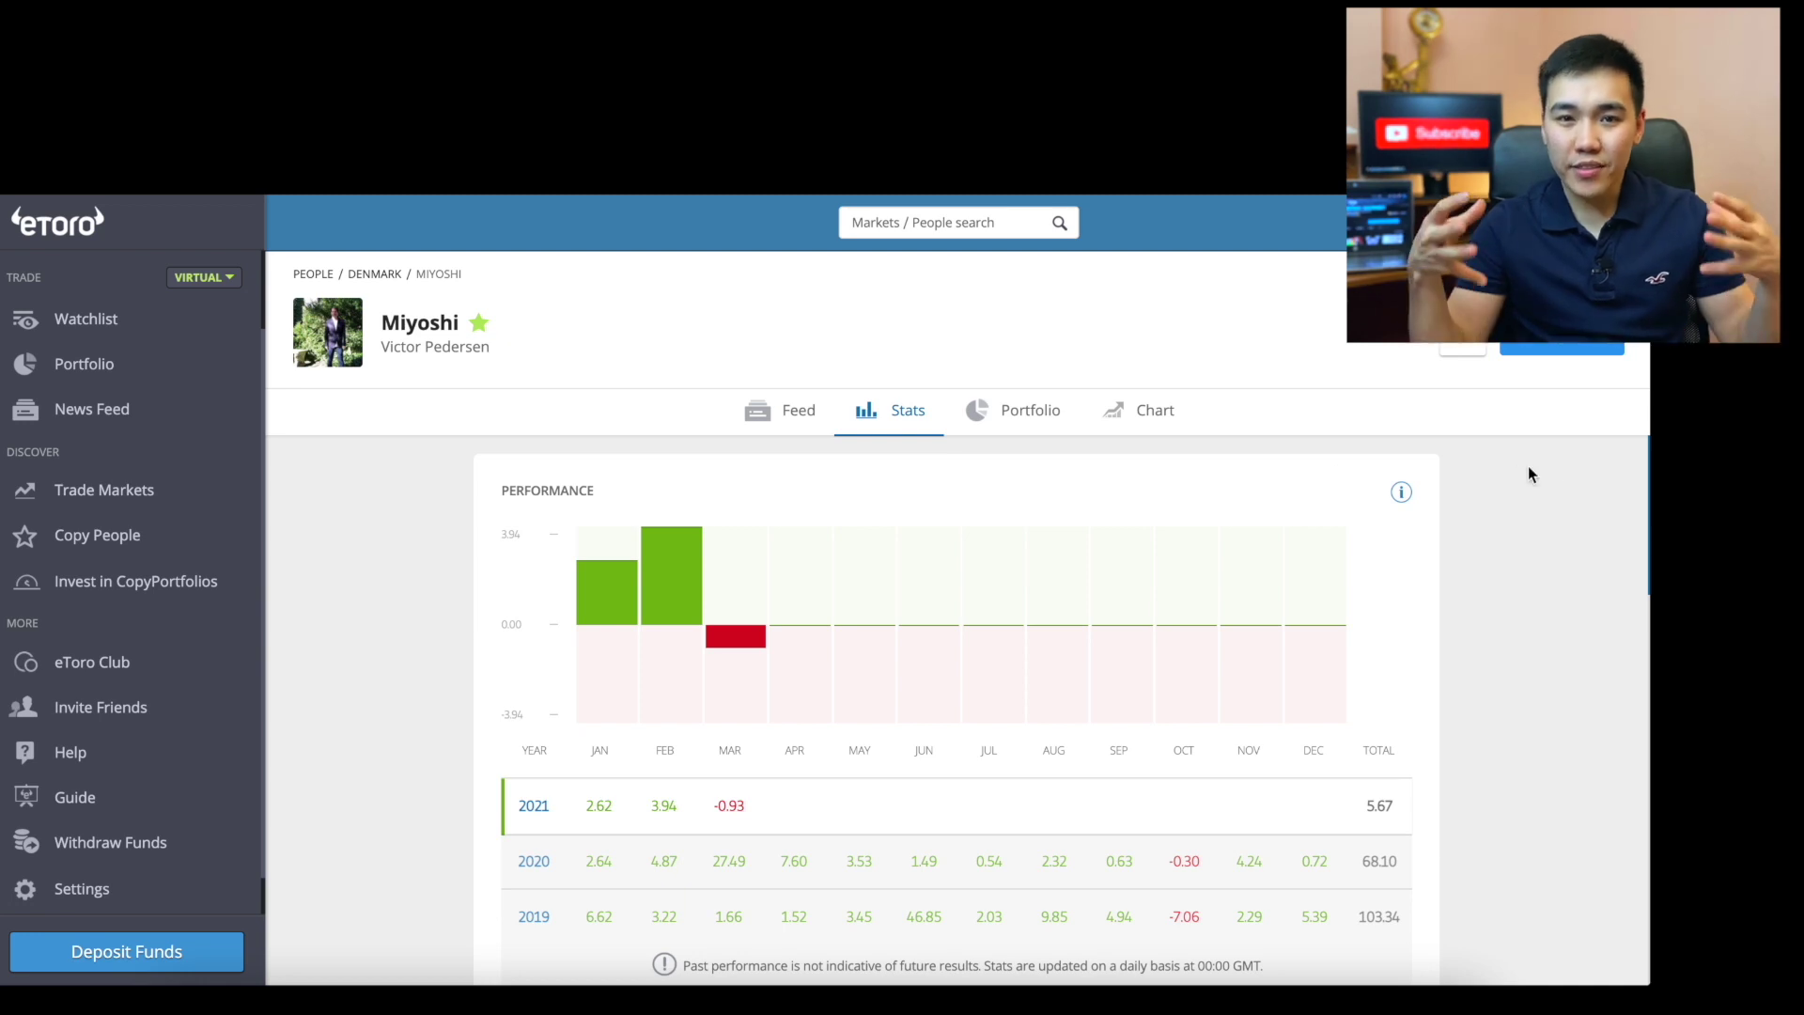
# Step: Start copying this investor and select the Copy dialog's Amount value so it can be replaced
pyautogui.click(1558, 348)
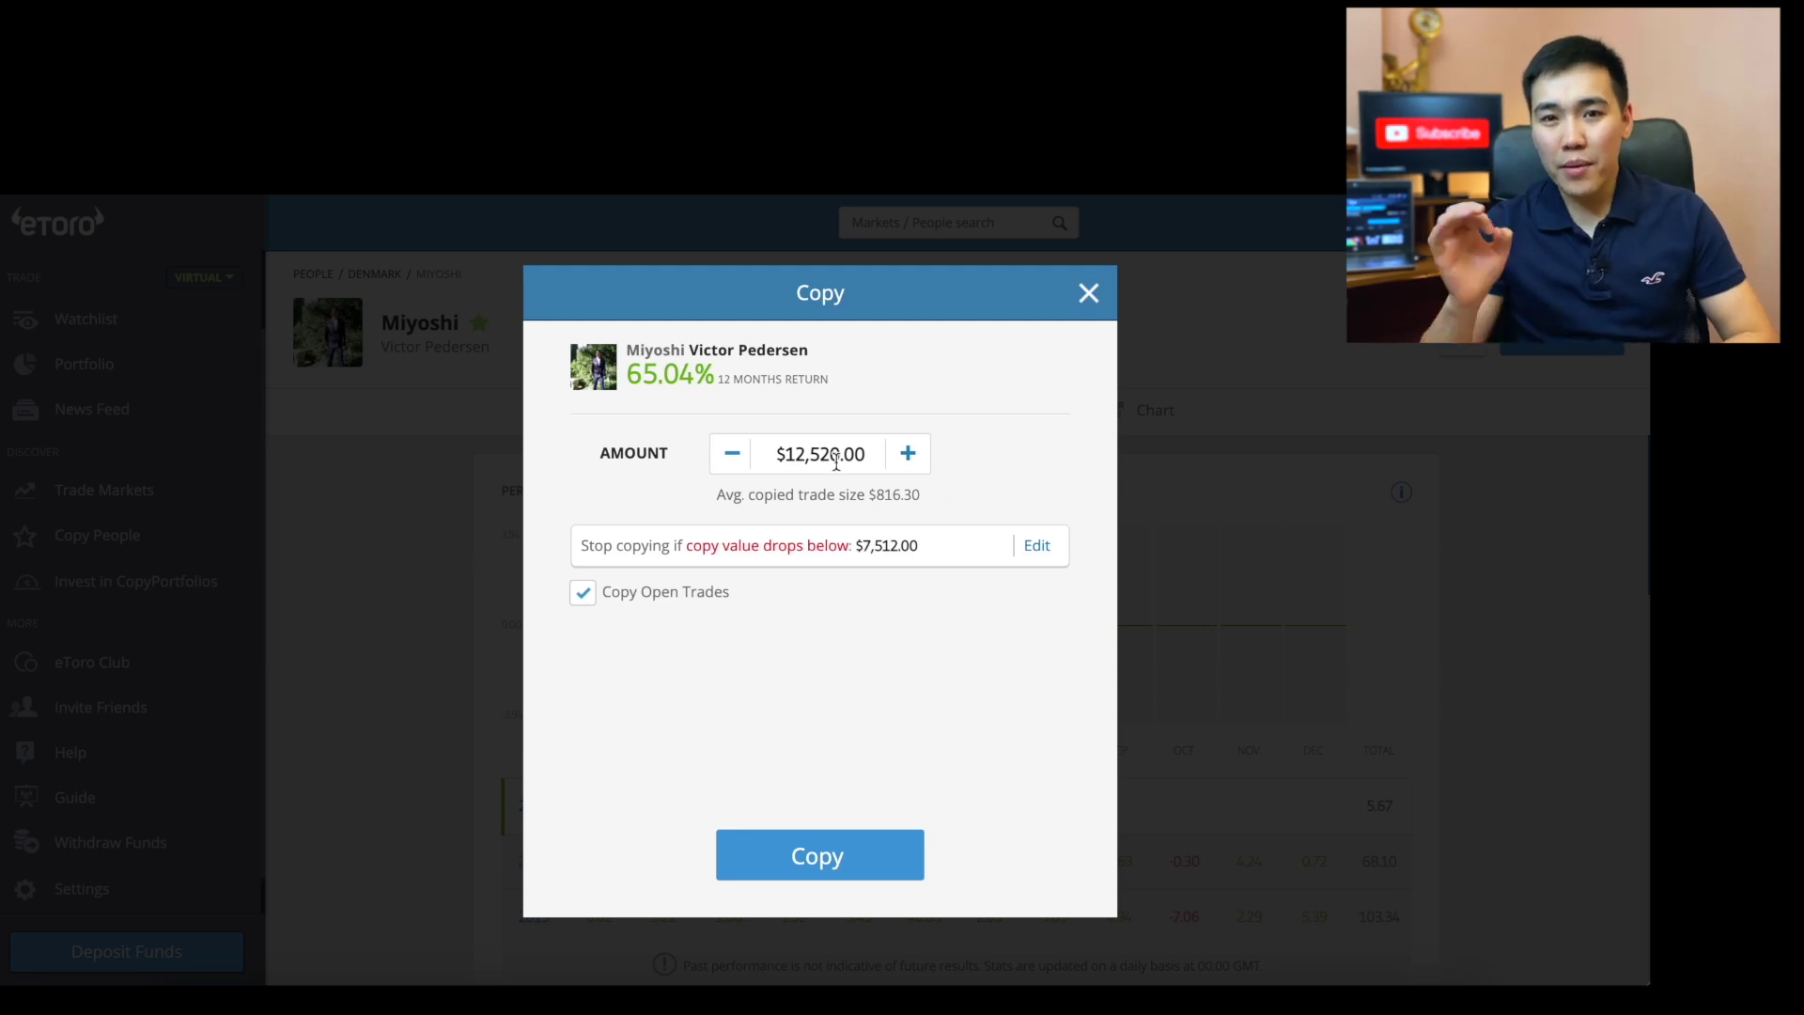
pyautogui.moveTo(858, 455); pyautogui.dragTo(789, 455)
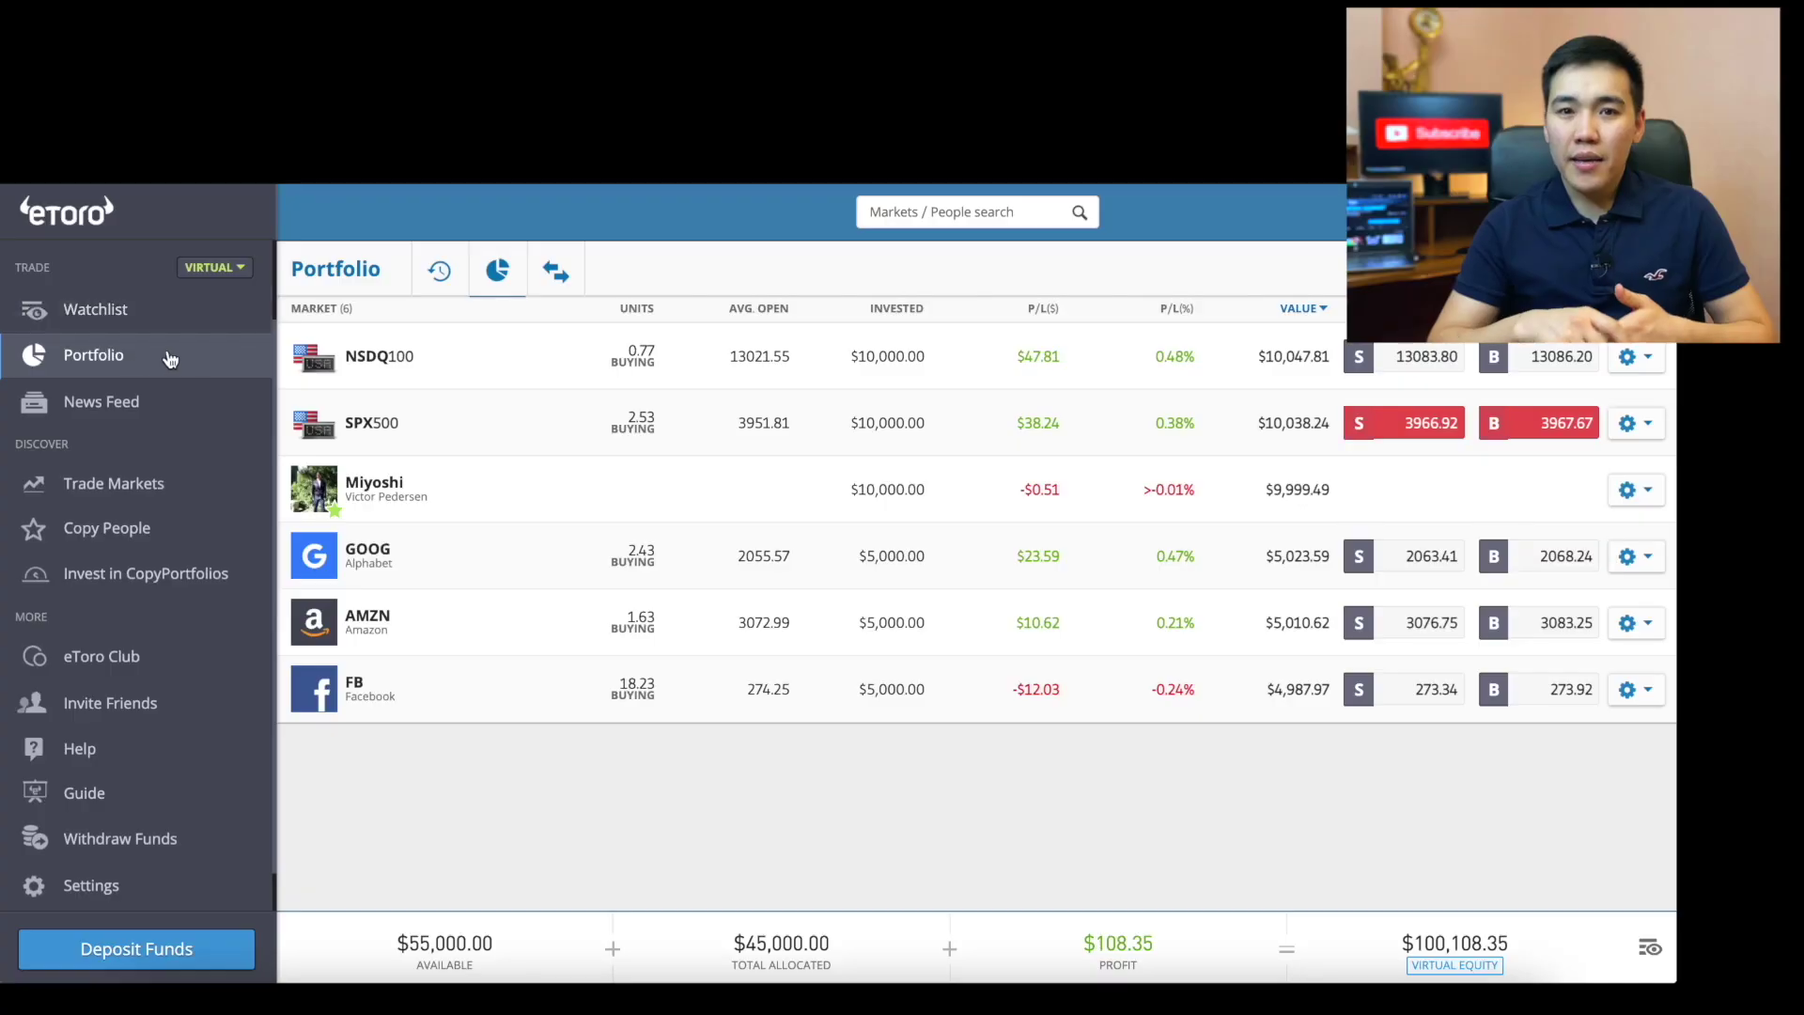
# Step: Reload the Portfolio to show the $10,000 investor copy among six positions
pyautogui.click(141, 357)
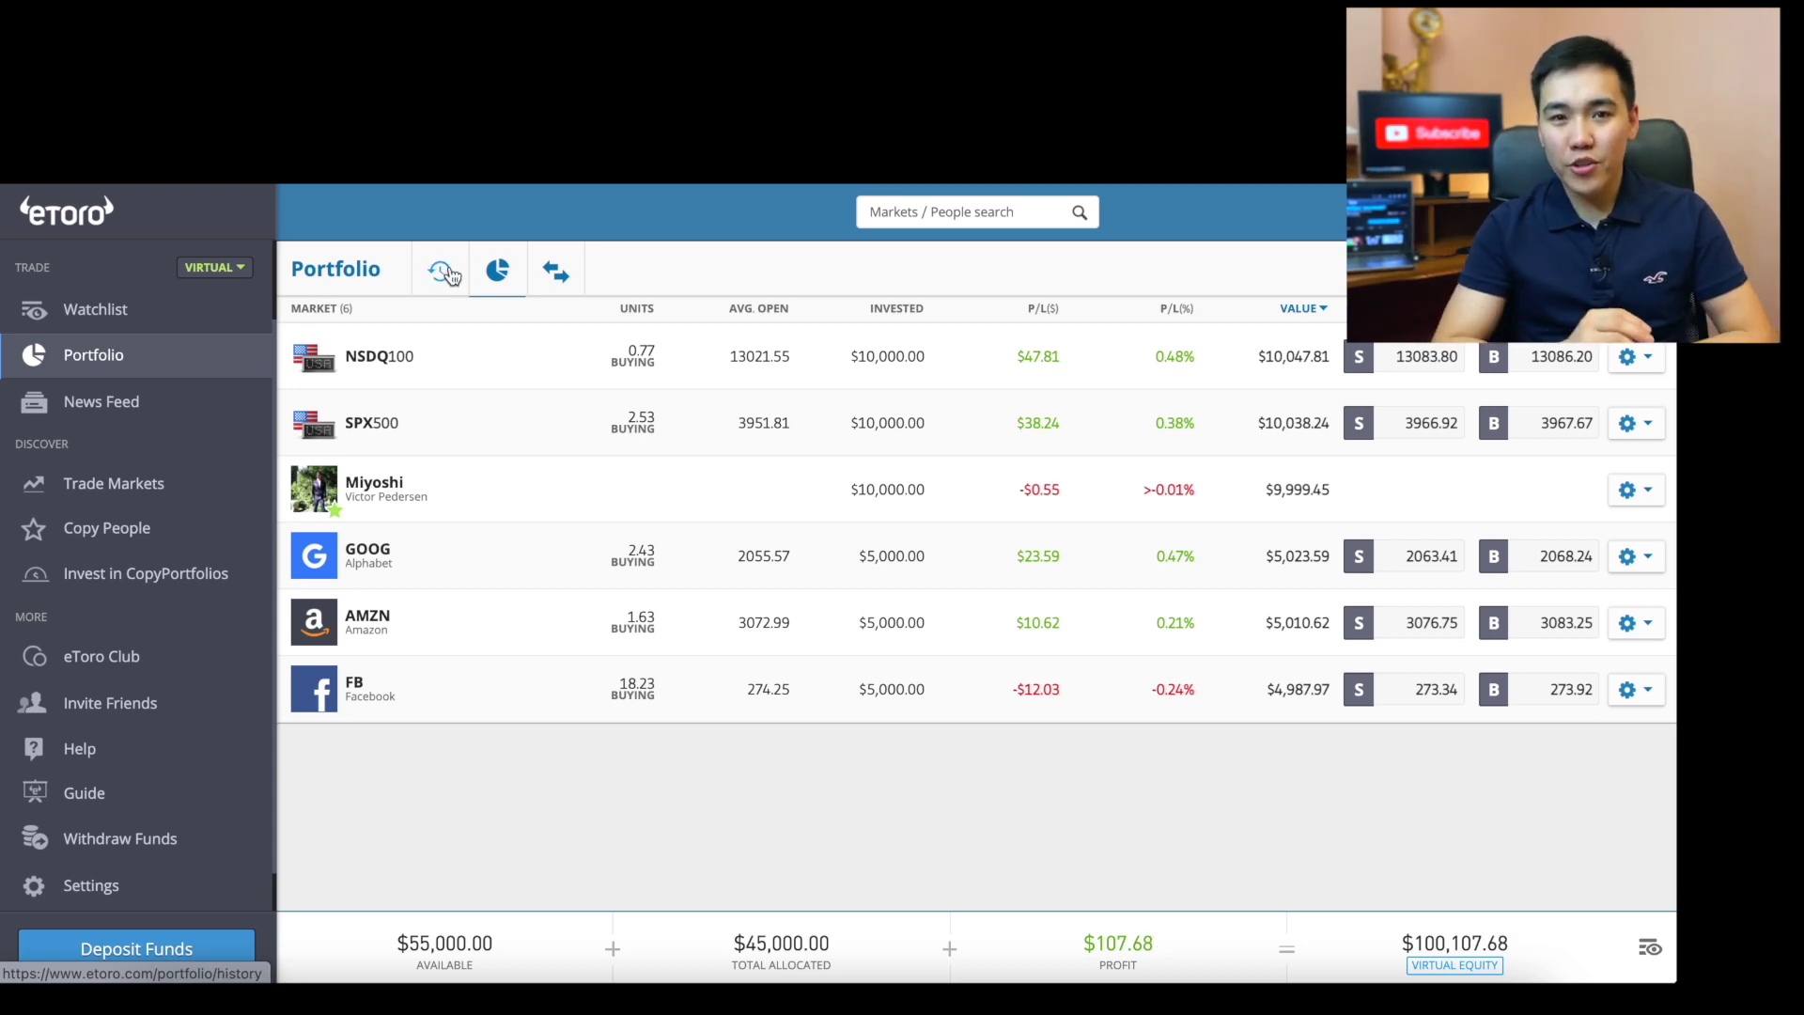
# Step: Check pending orders, scroll the 40 markets in the investor copy, then go to Copy People
pyautogui.click(562, 281)
pyautogui.click(515, 280)
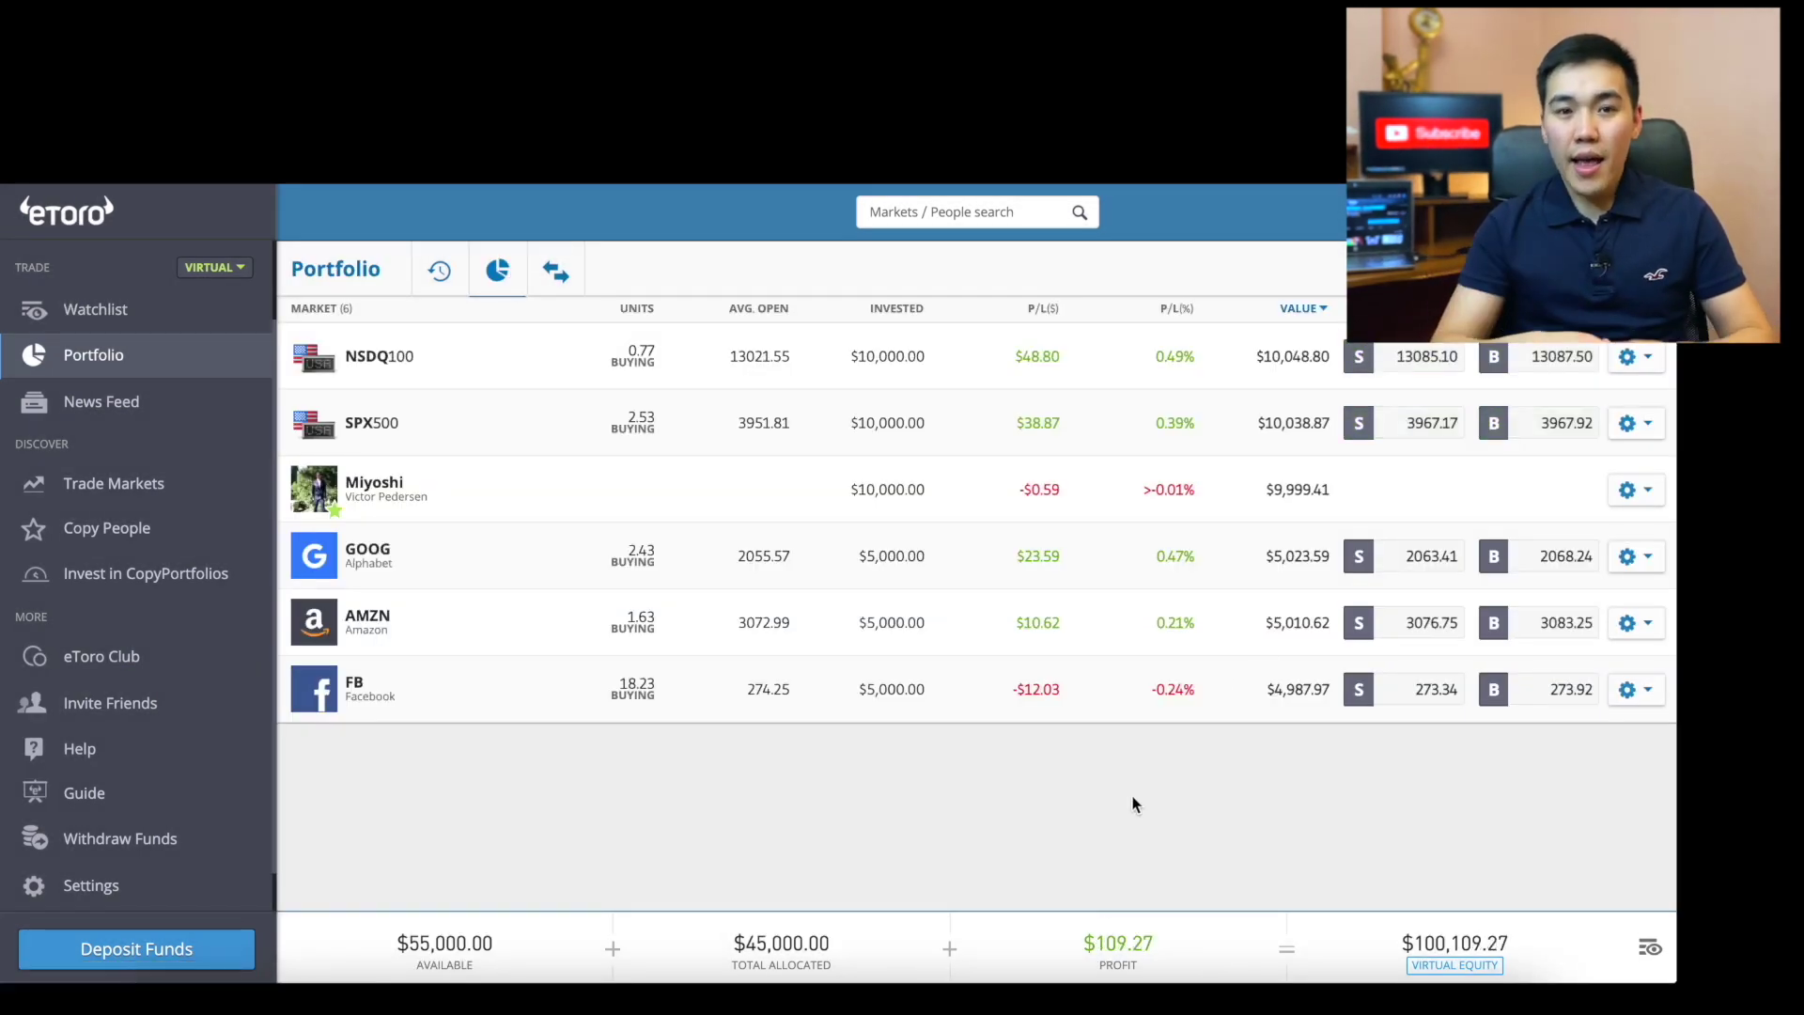
pyautogui.click(331, 493)
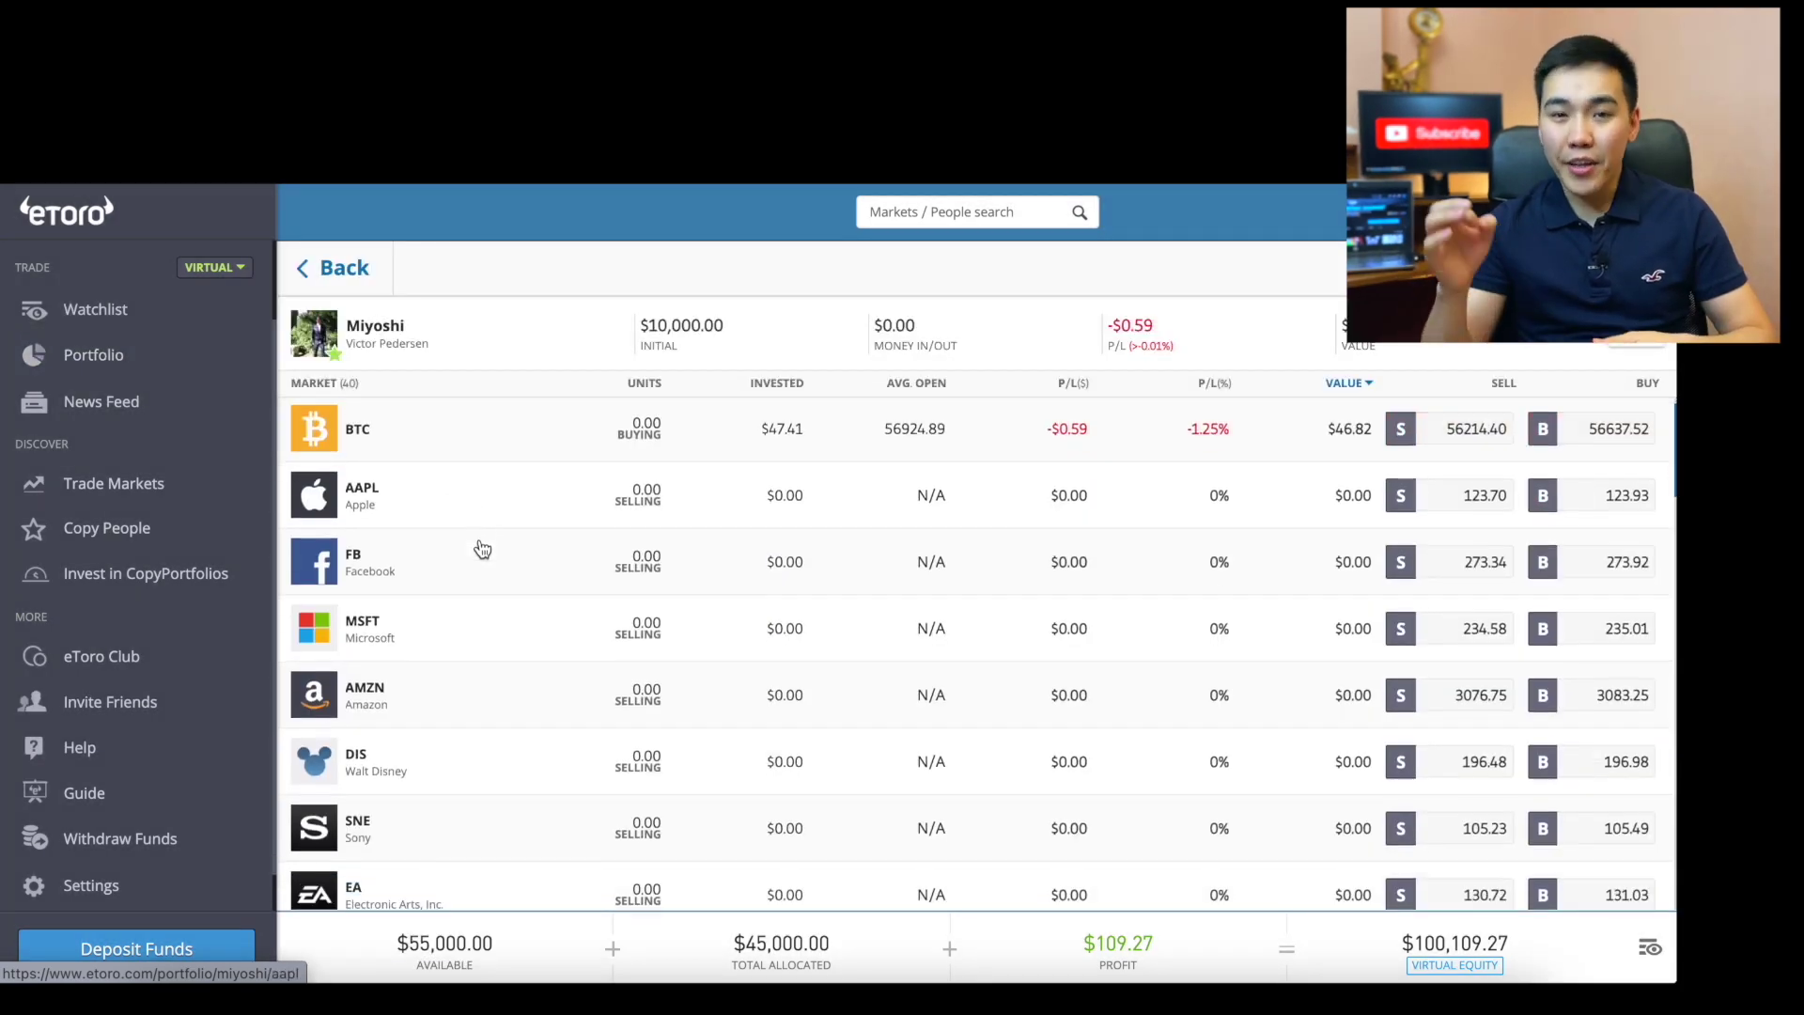
pyautogui.scroll(-15, 482, 549)
pyautogui.scroll(-10, 482, 549)
pyautogui.scroll(12, 482, 549)
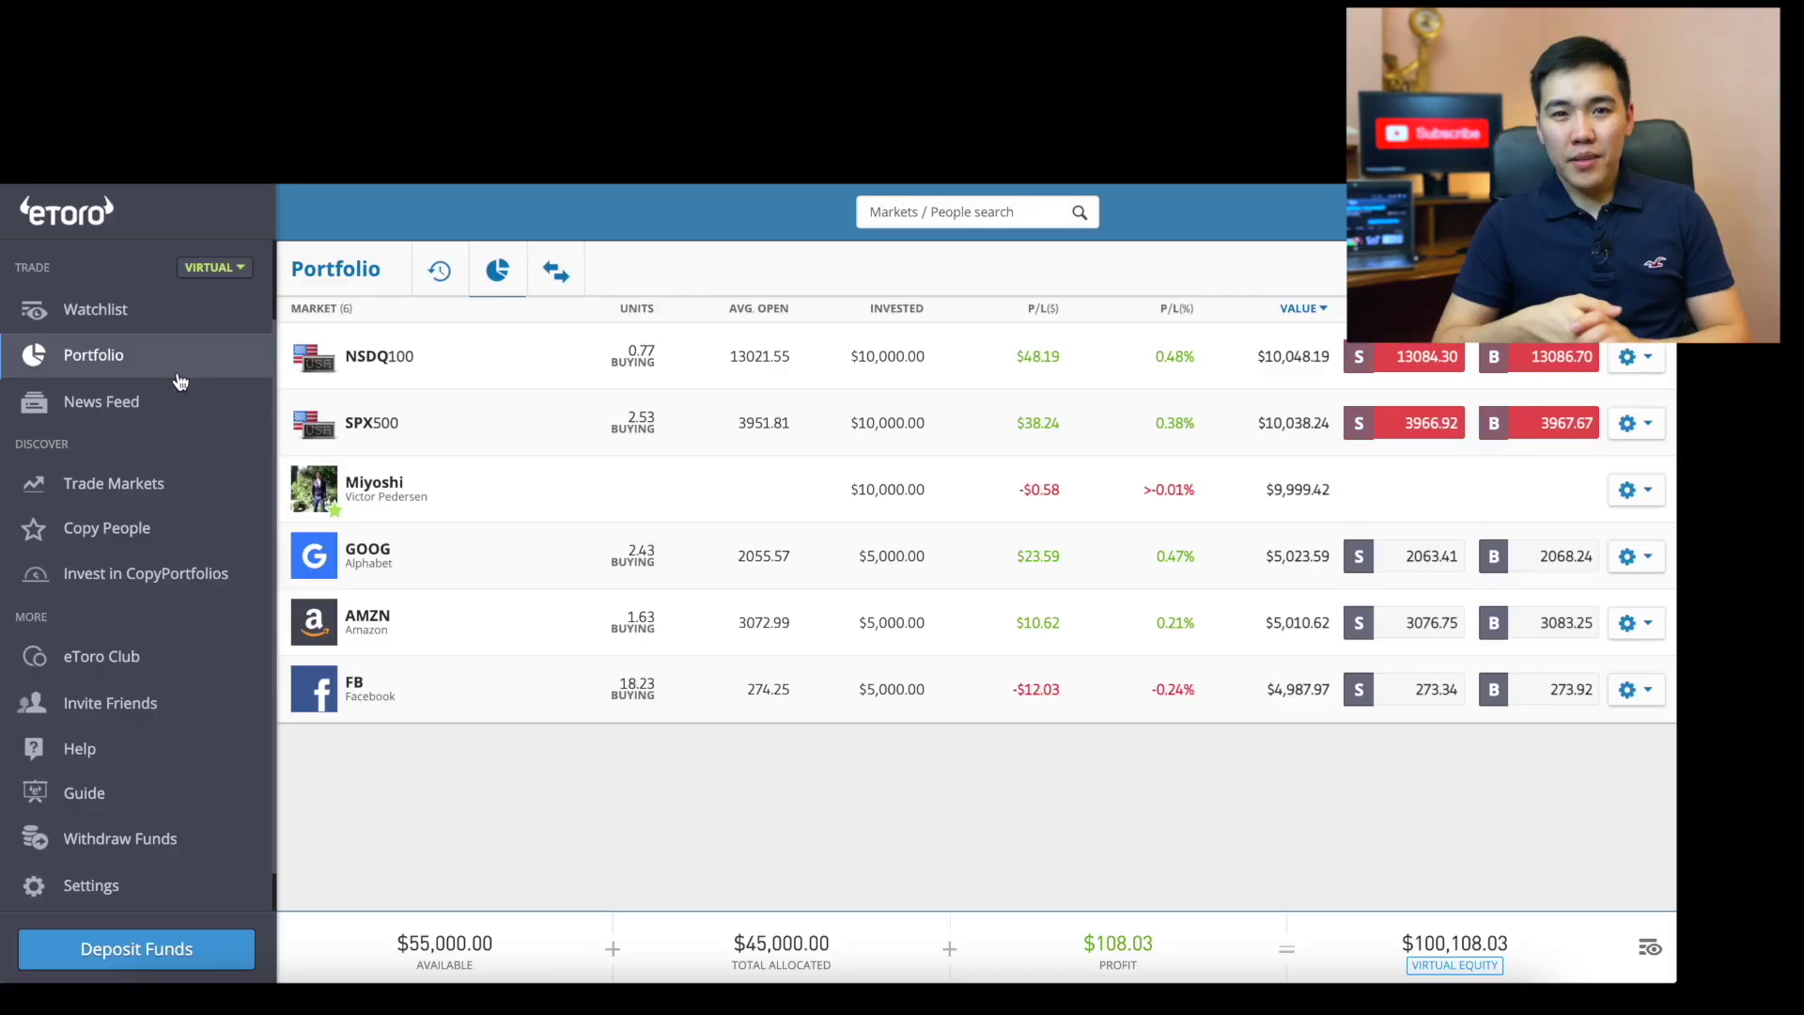
pyautogui.click(155, 528)
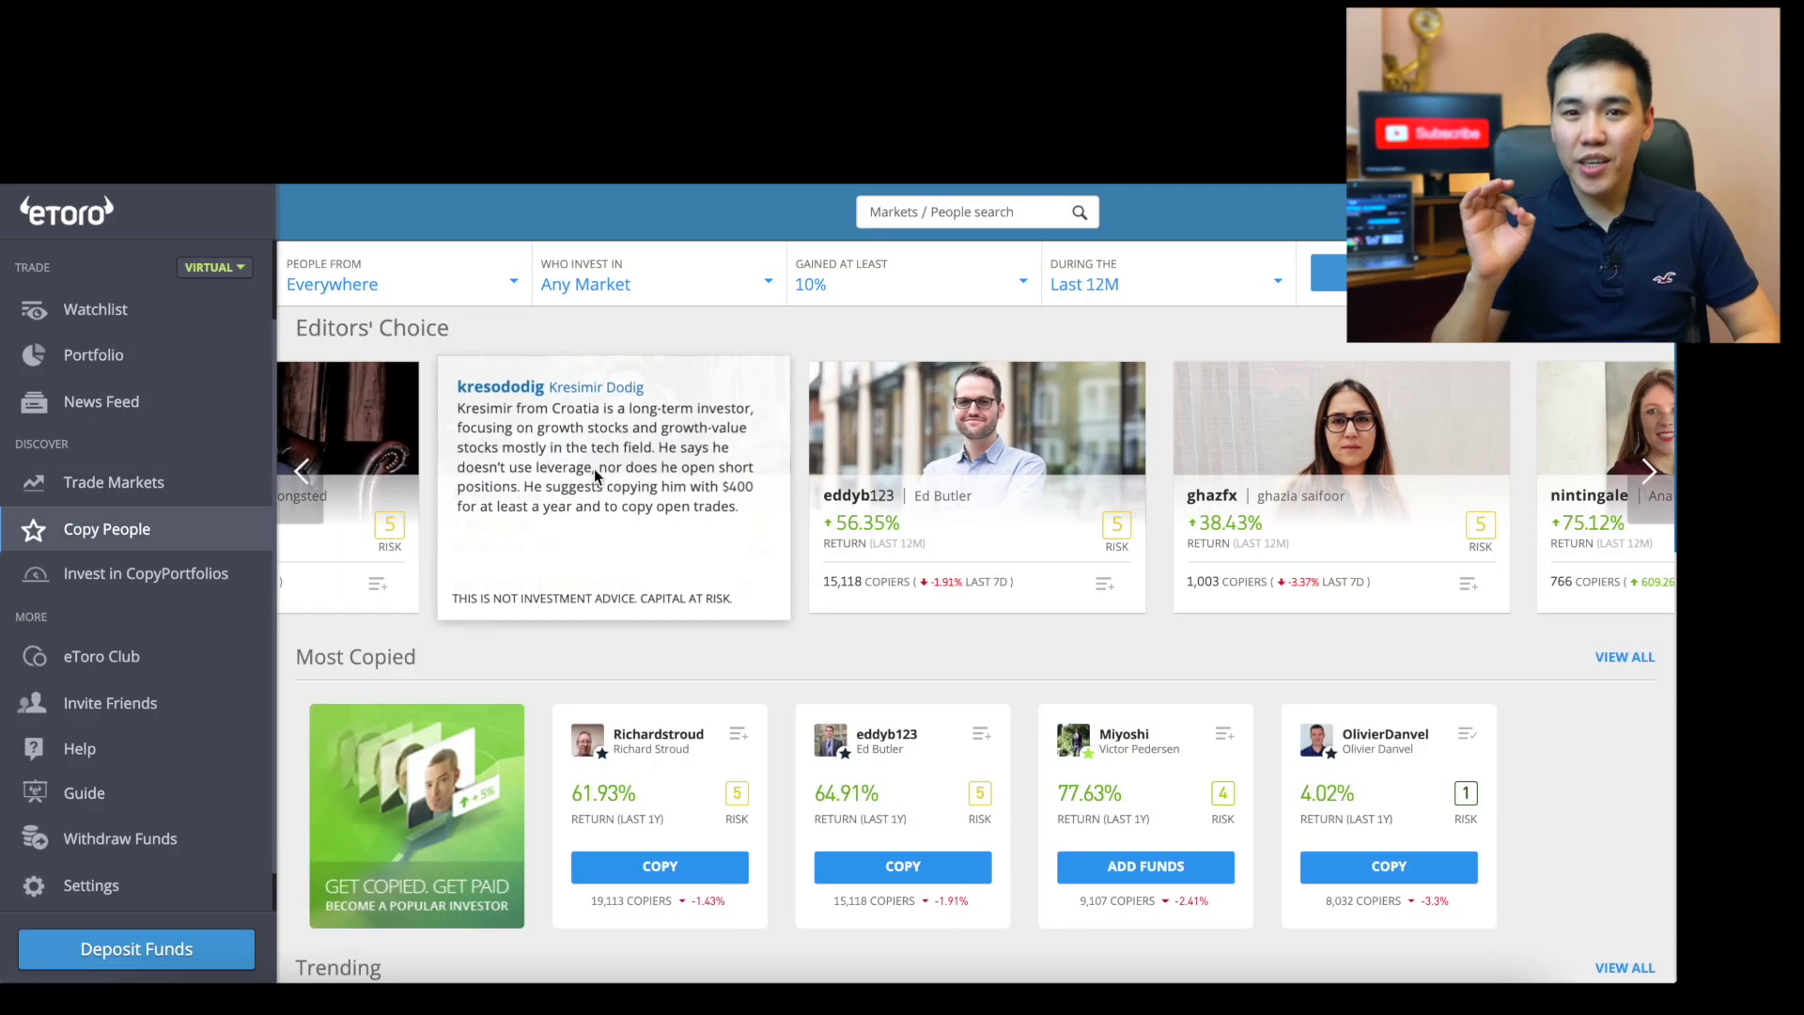
# Step: Add the Editors' Choice investor to the watchlist, cancel a new list, and view their posts
pyautogui.click(594, 442)
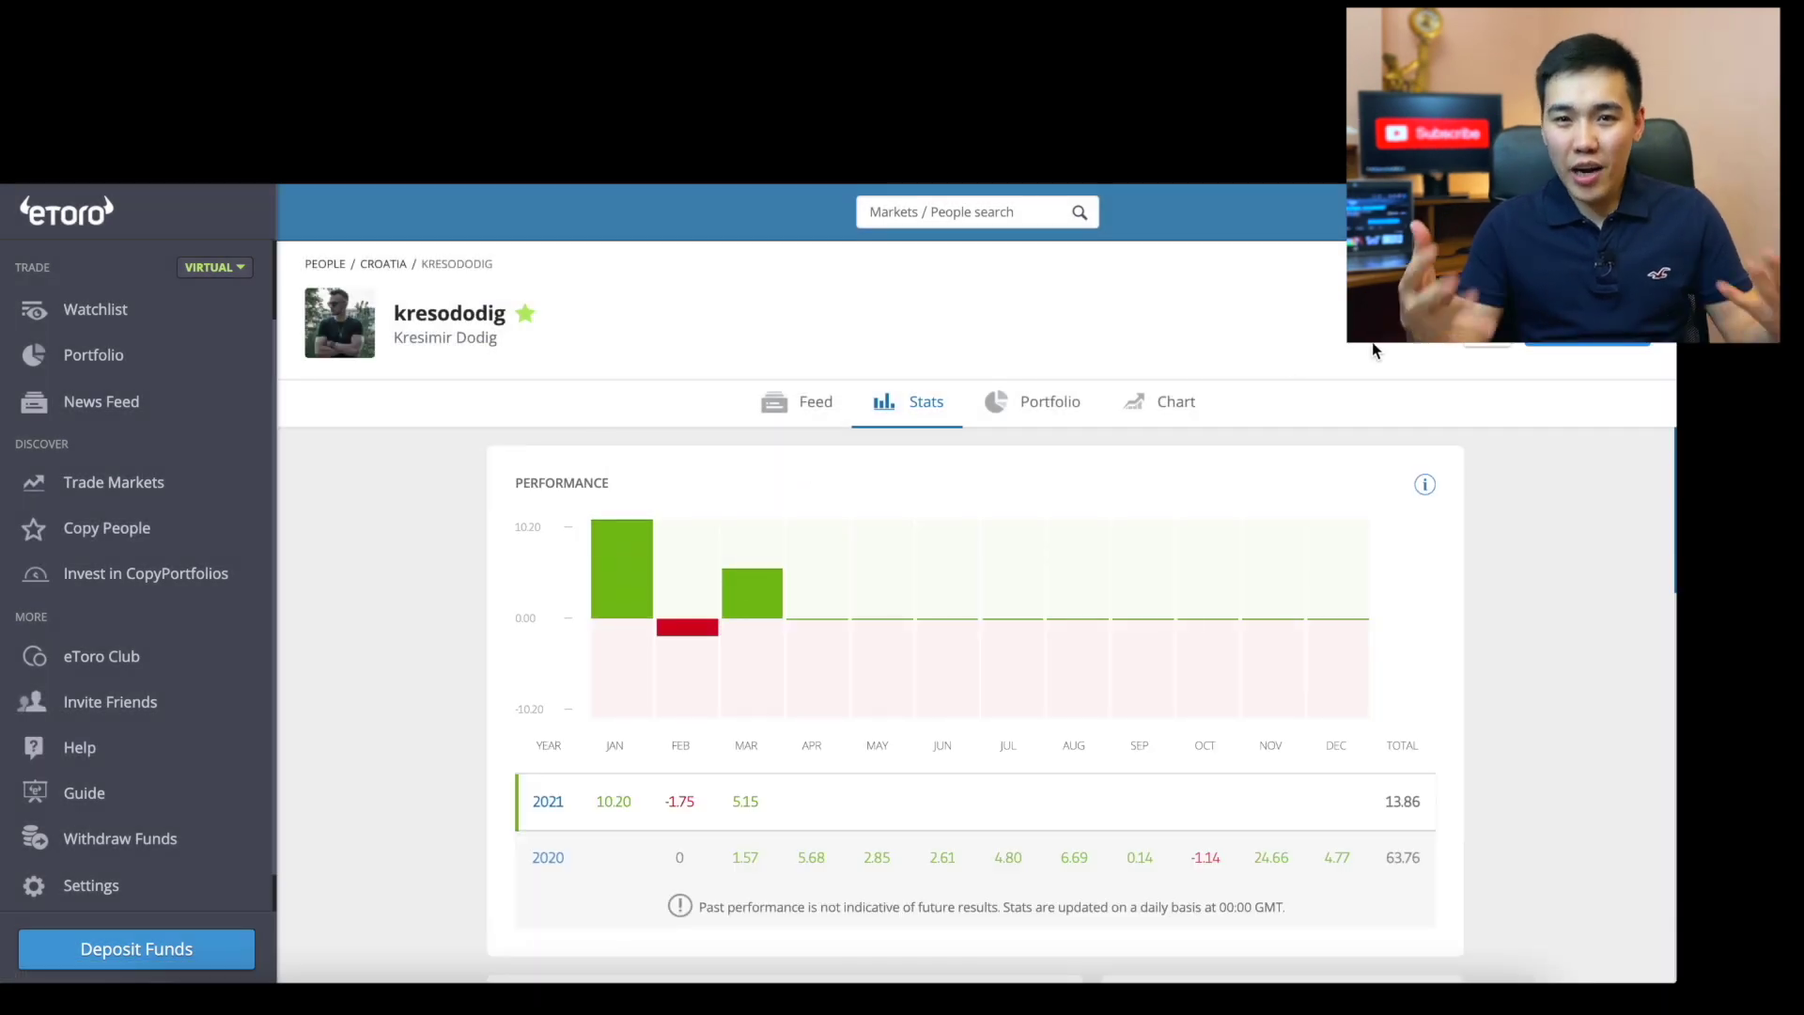
pyautogui.click(1478, 350)
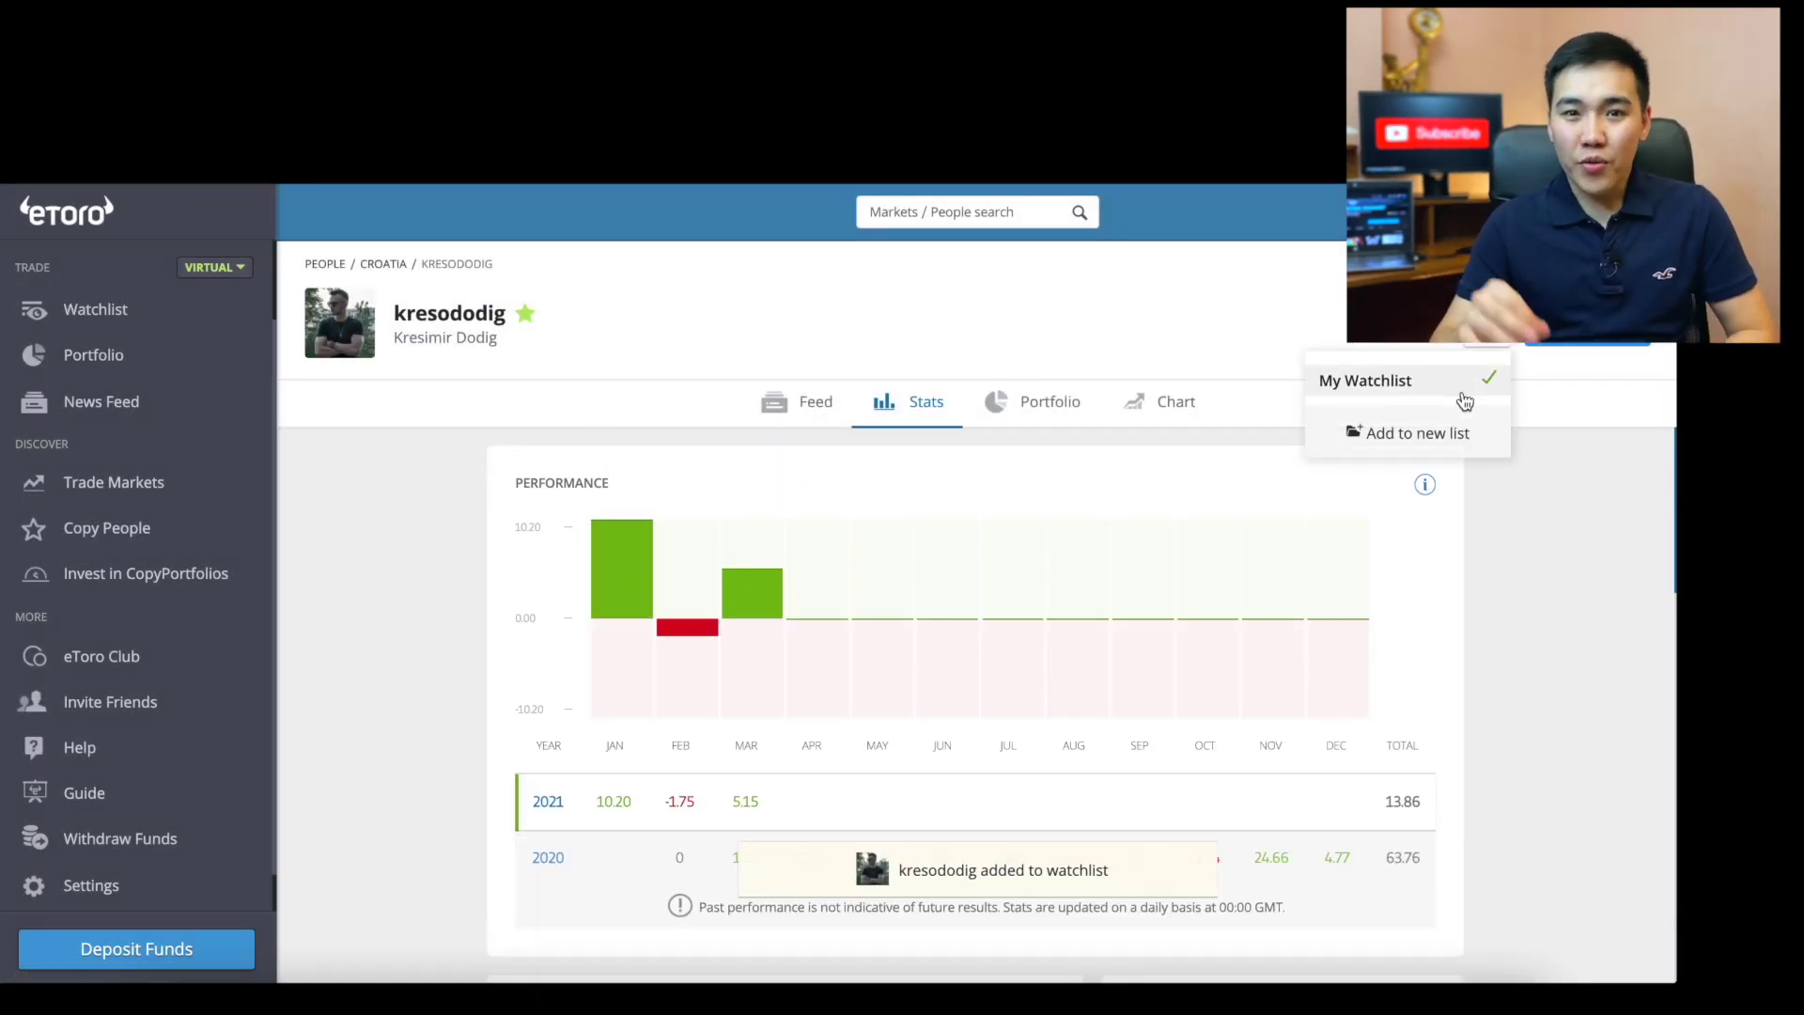
pyautogui.click(1442, 436)
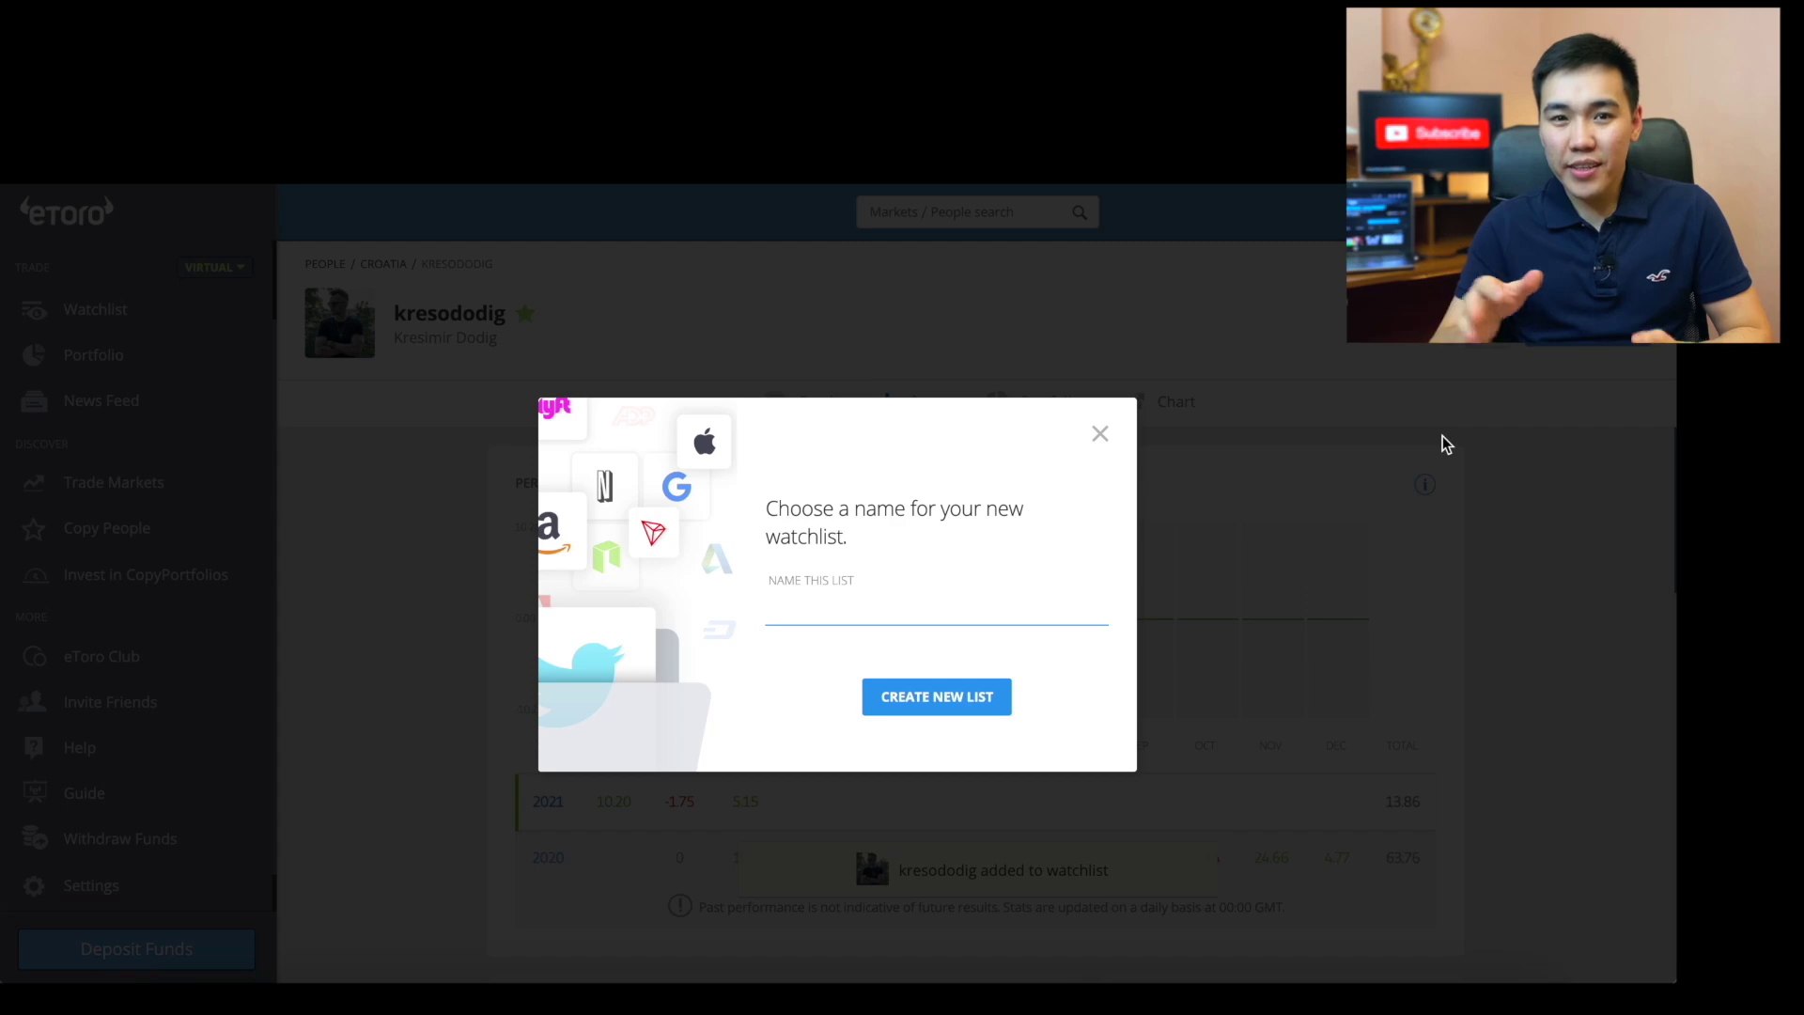
pyautogui.click(1100, 433)
pyautogui.click(822, 403)
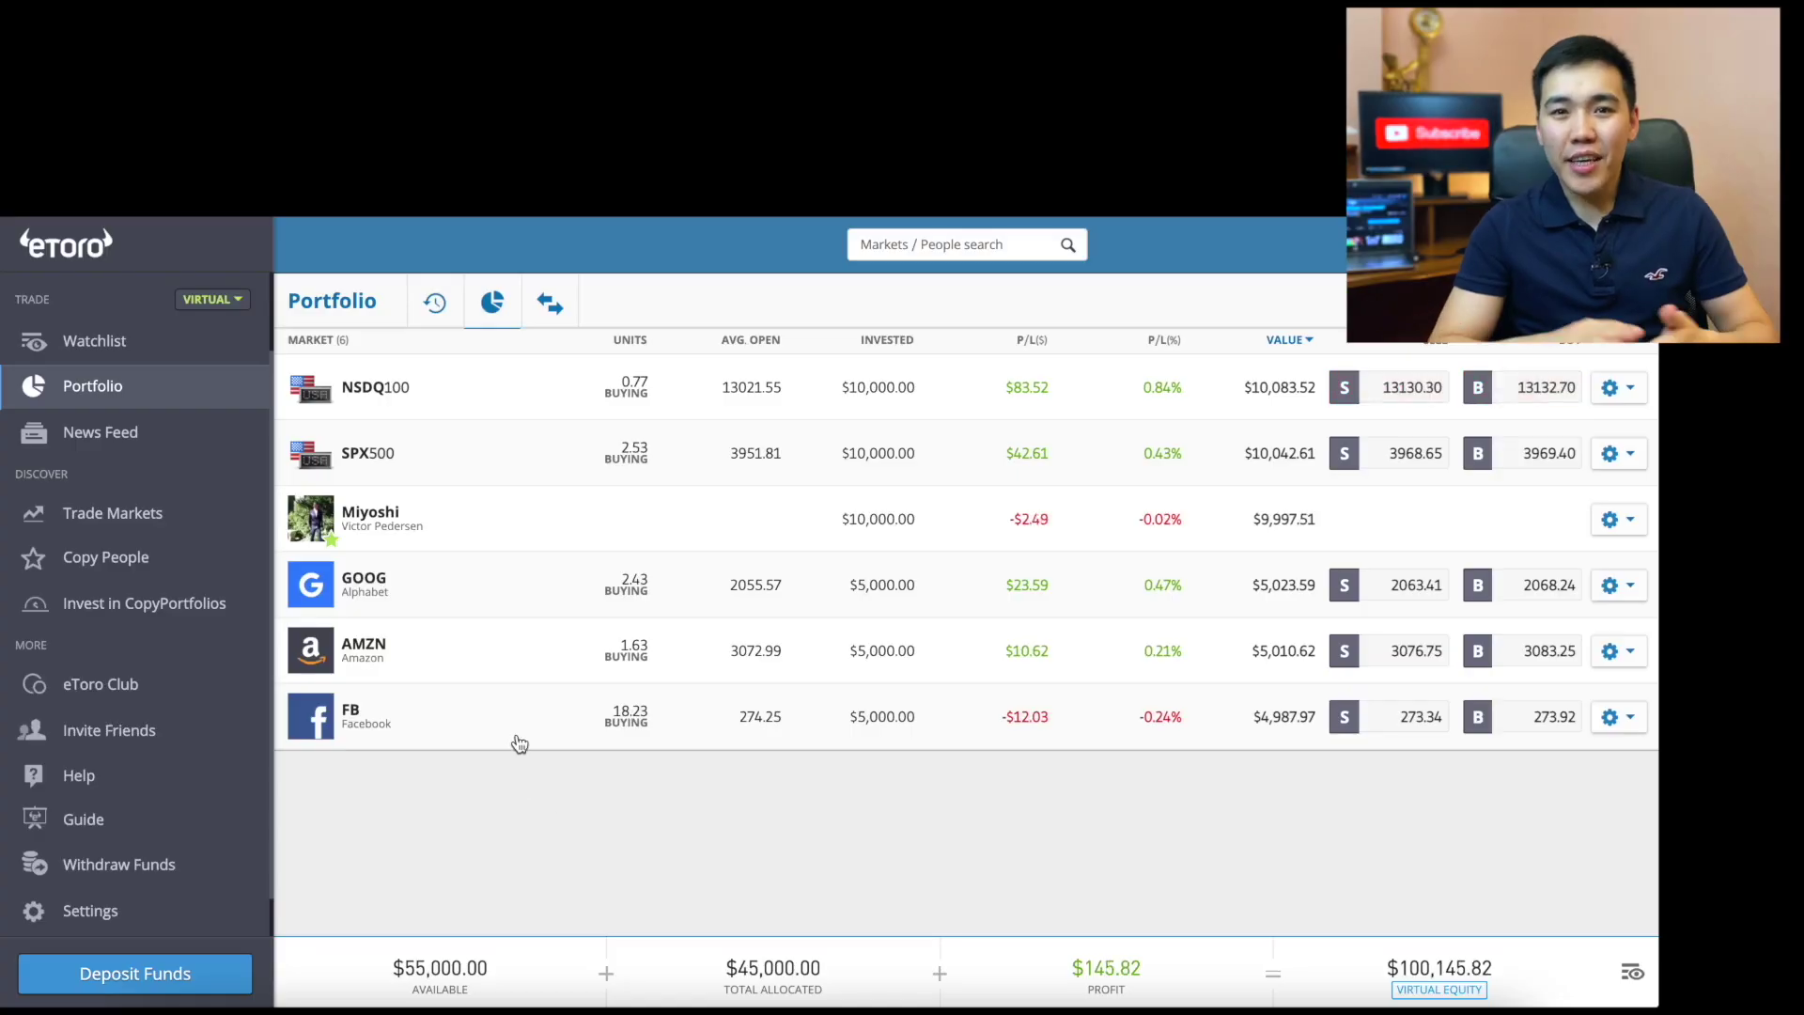
# Step: Filter Trade Markets stocks to Consumer Goods (645 results) and scroll down to the AAPL card
pyautogui.click(174, 524)
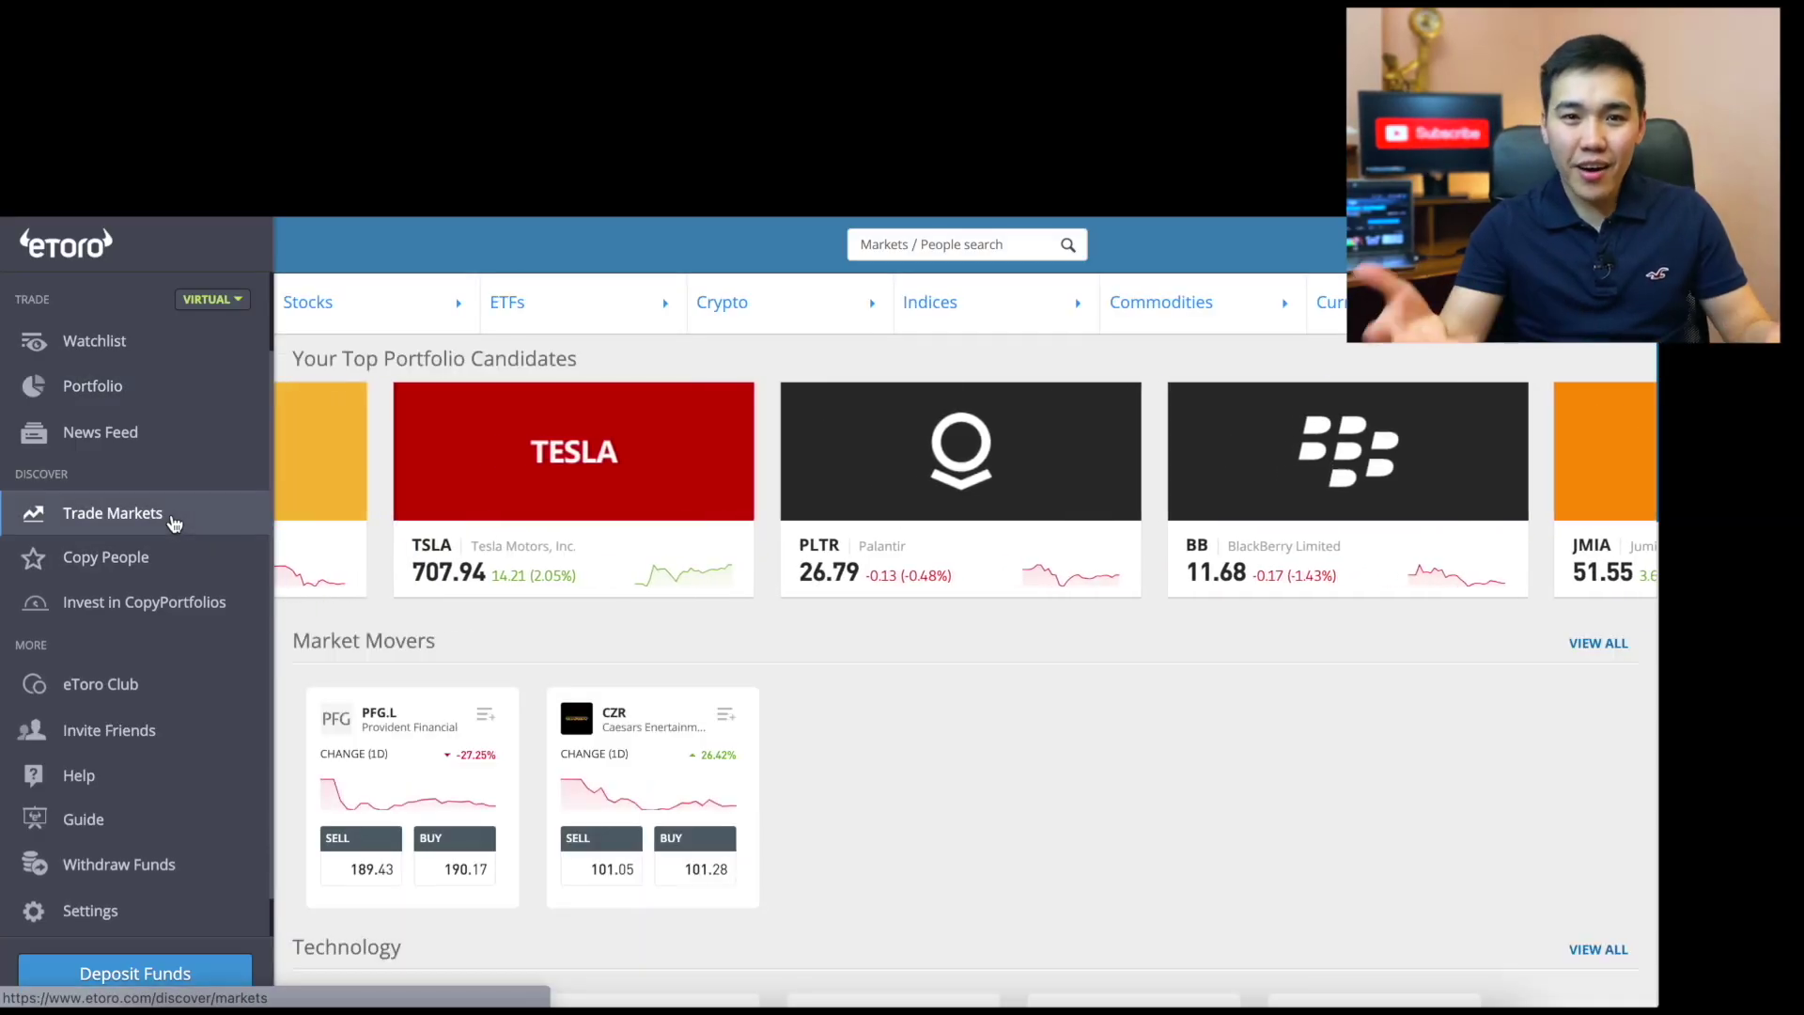
pyautogui.click(444, 312)
pyautogui.click(1034, 299)
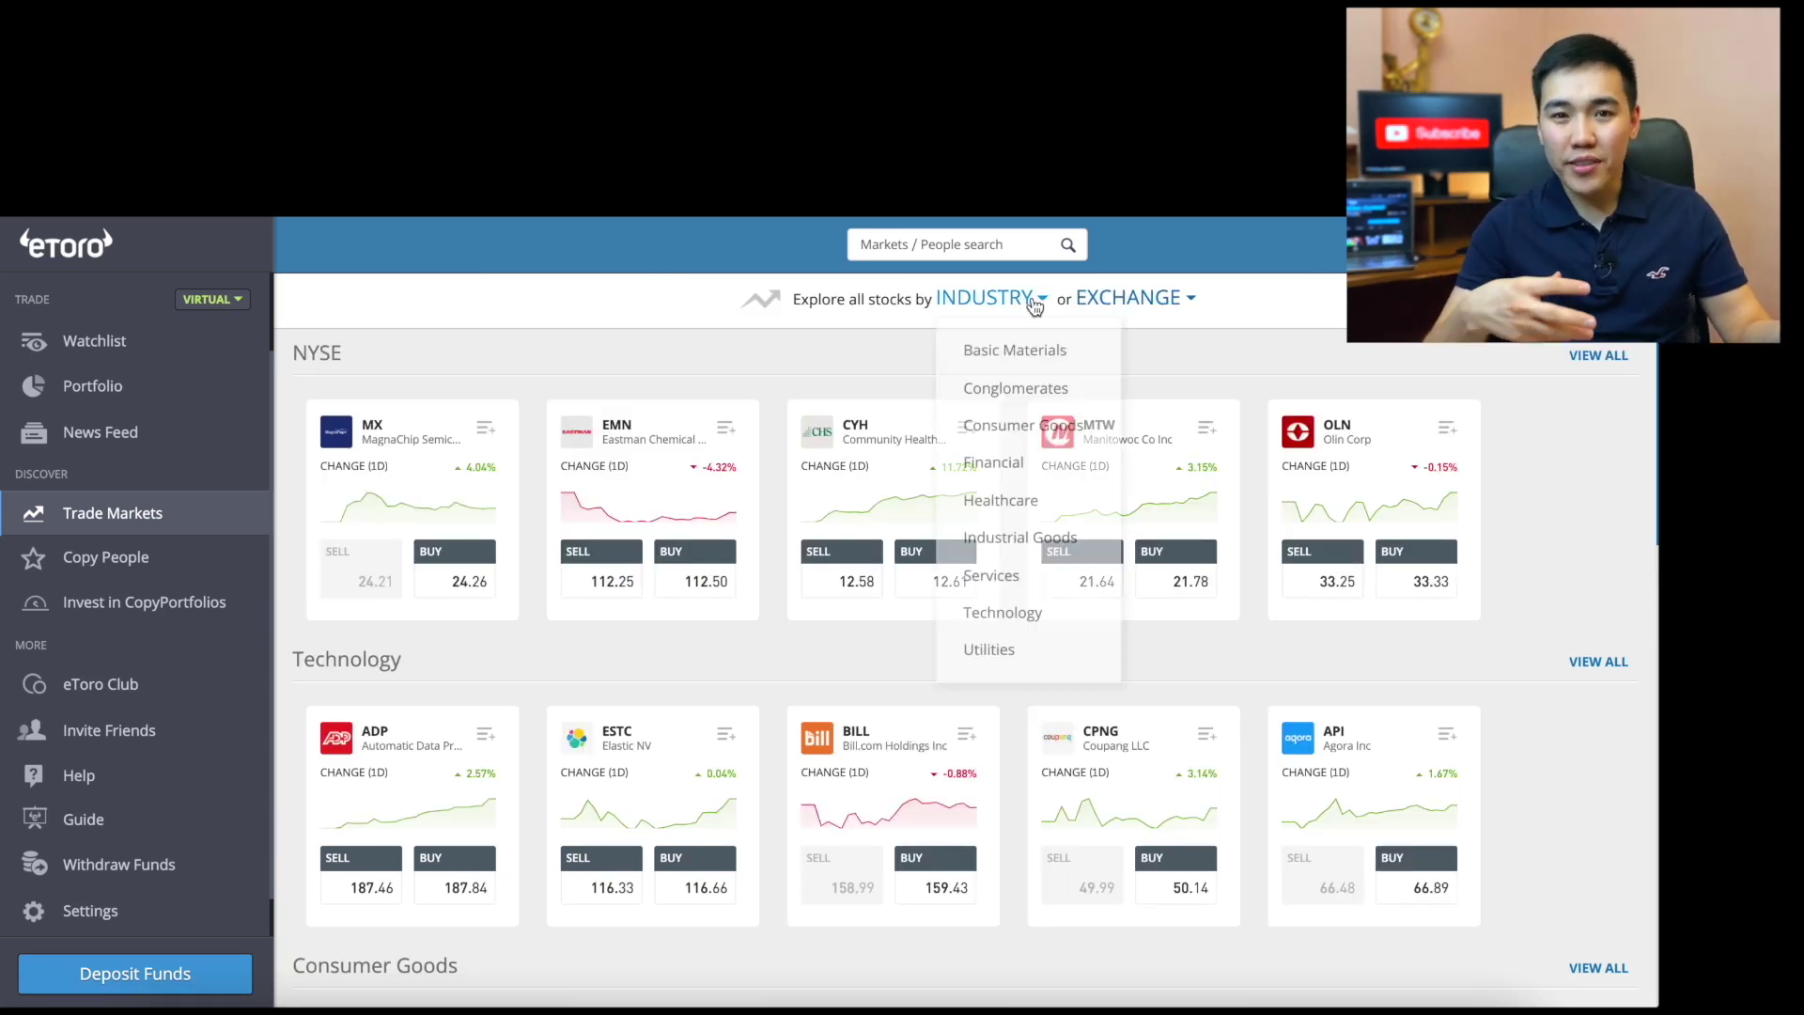
pyautogui.click(1060, 428)
pyautogui.scroll(-1, 1018, 517)
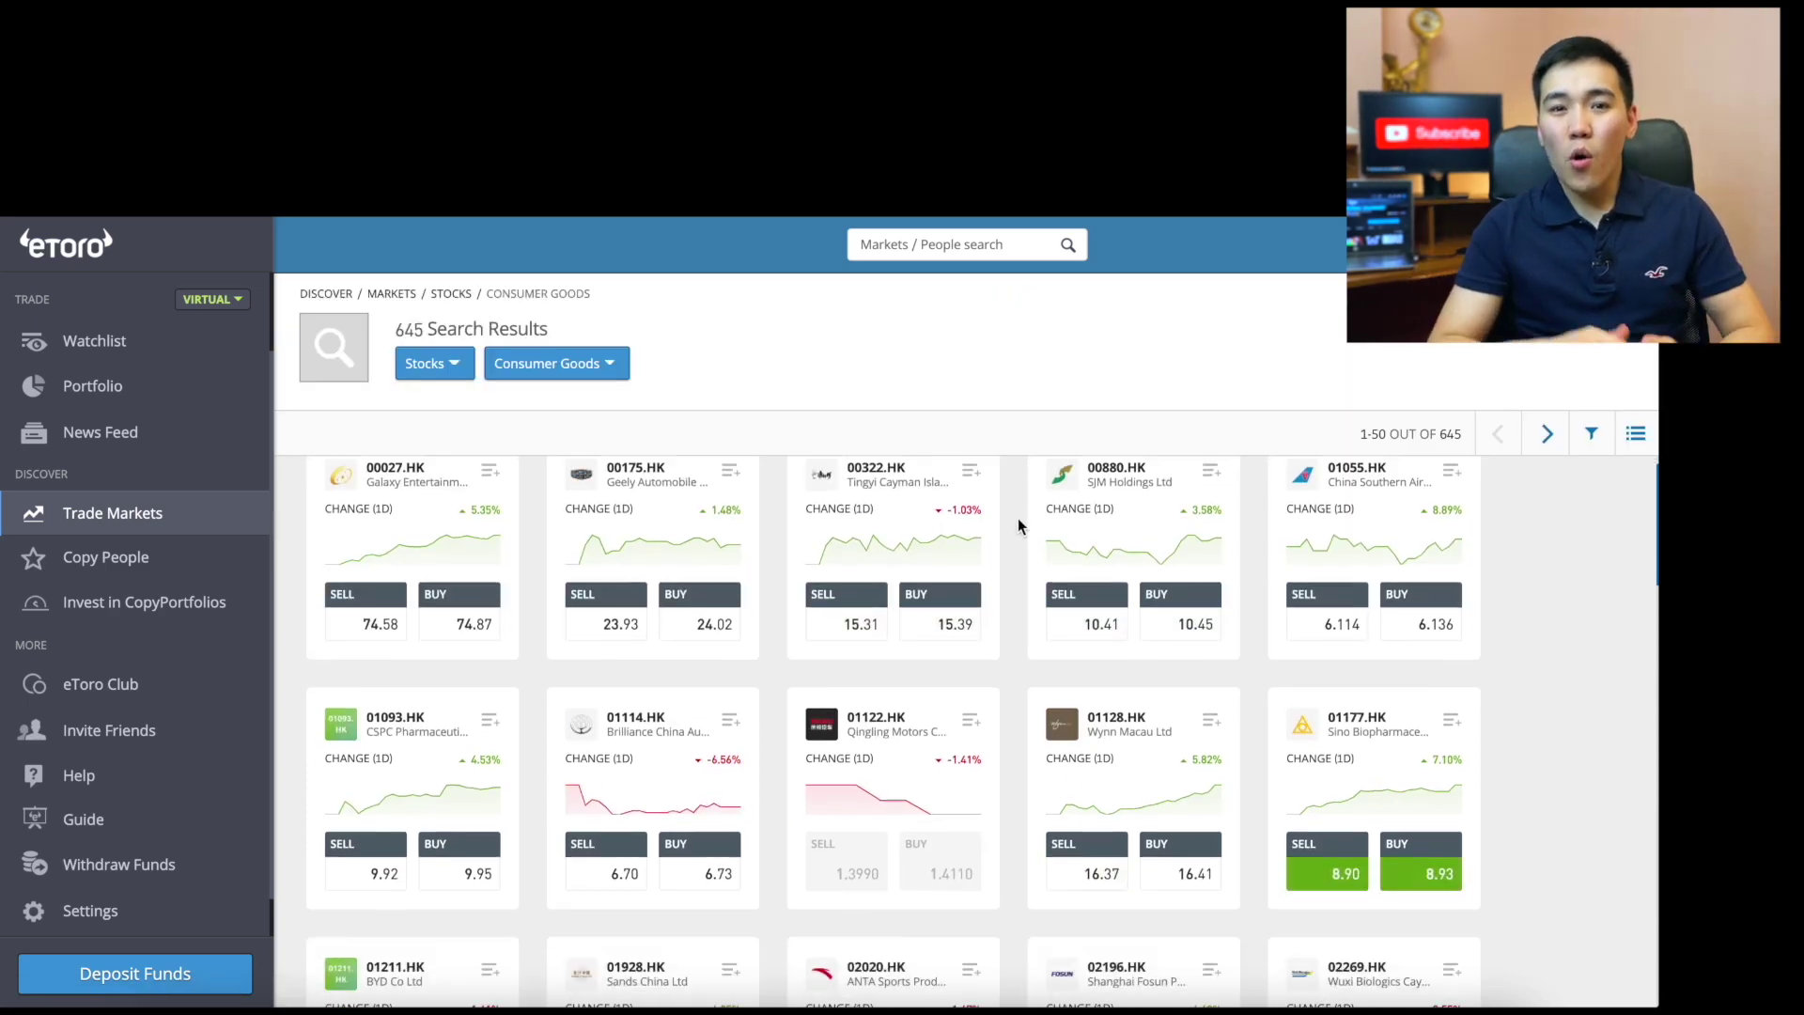
pyautogui.scroll(-8, 1018, 517)
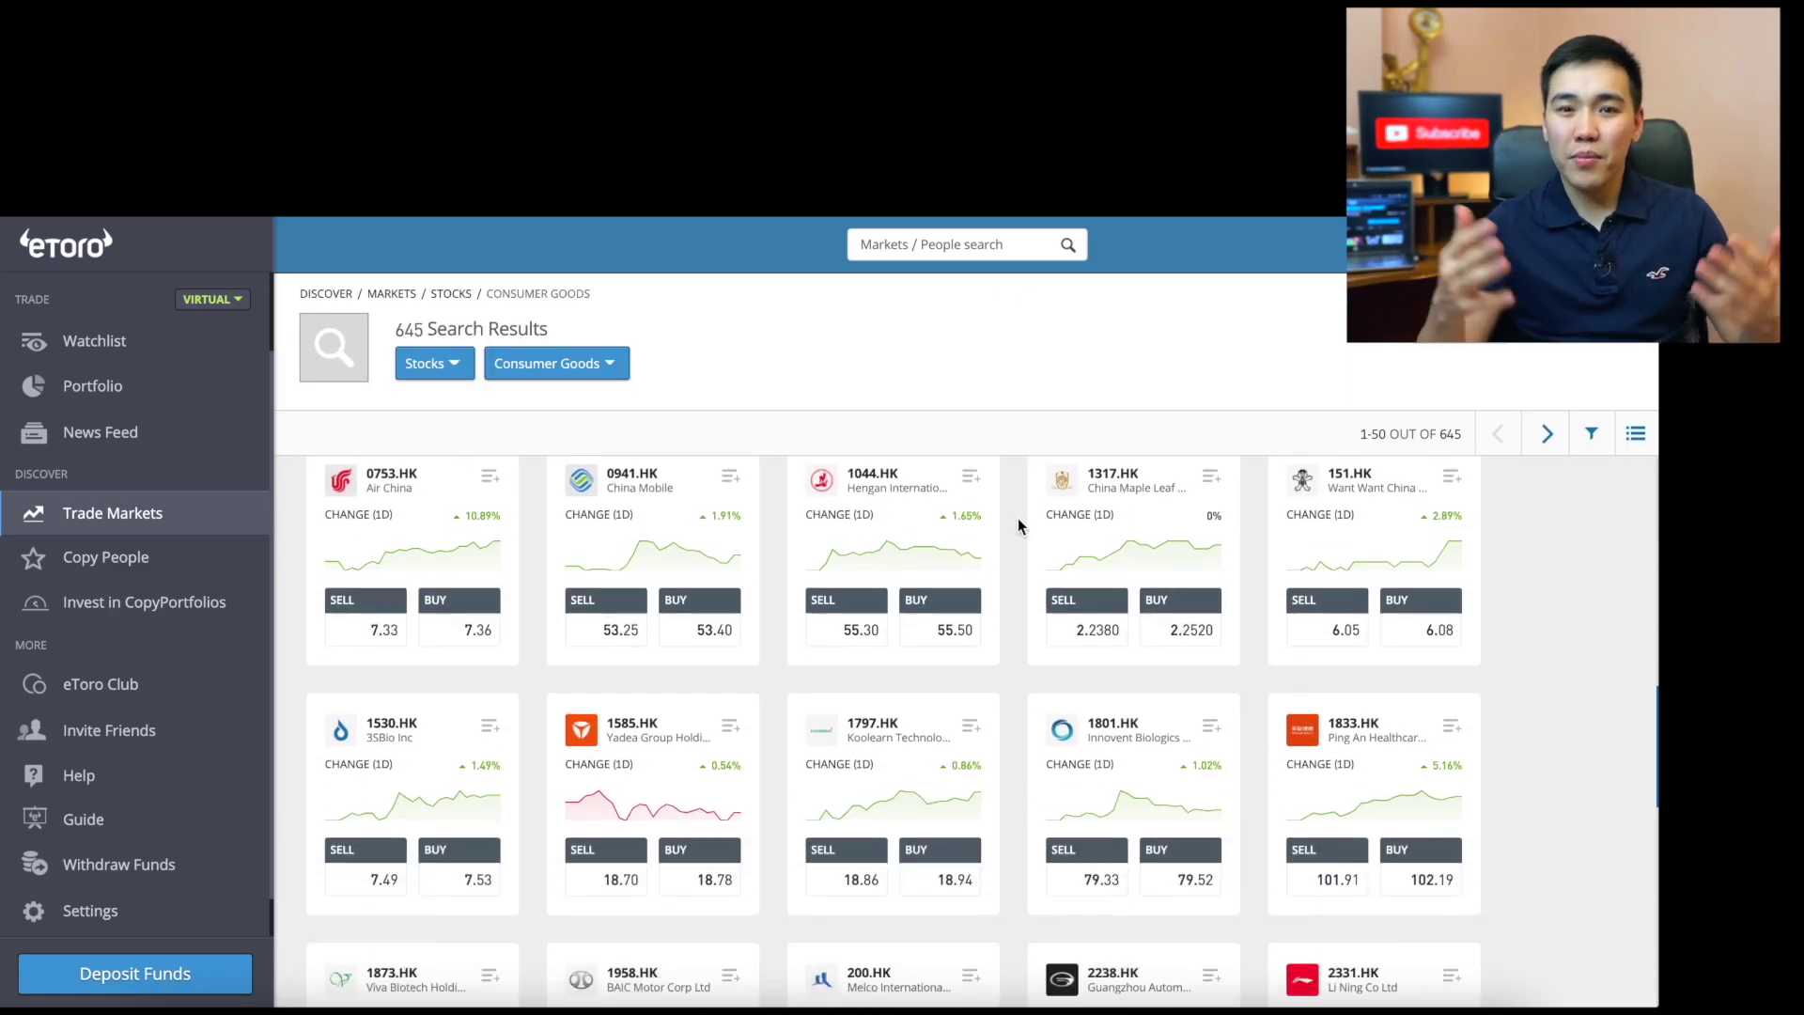
pyautogui.scroll(-6, 1018, 523)
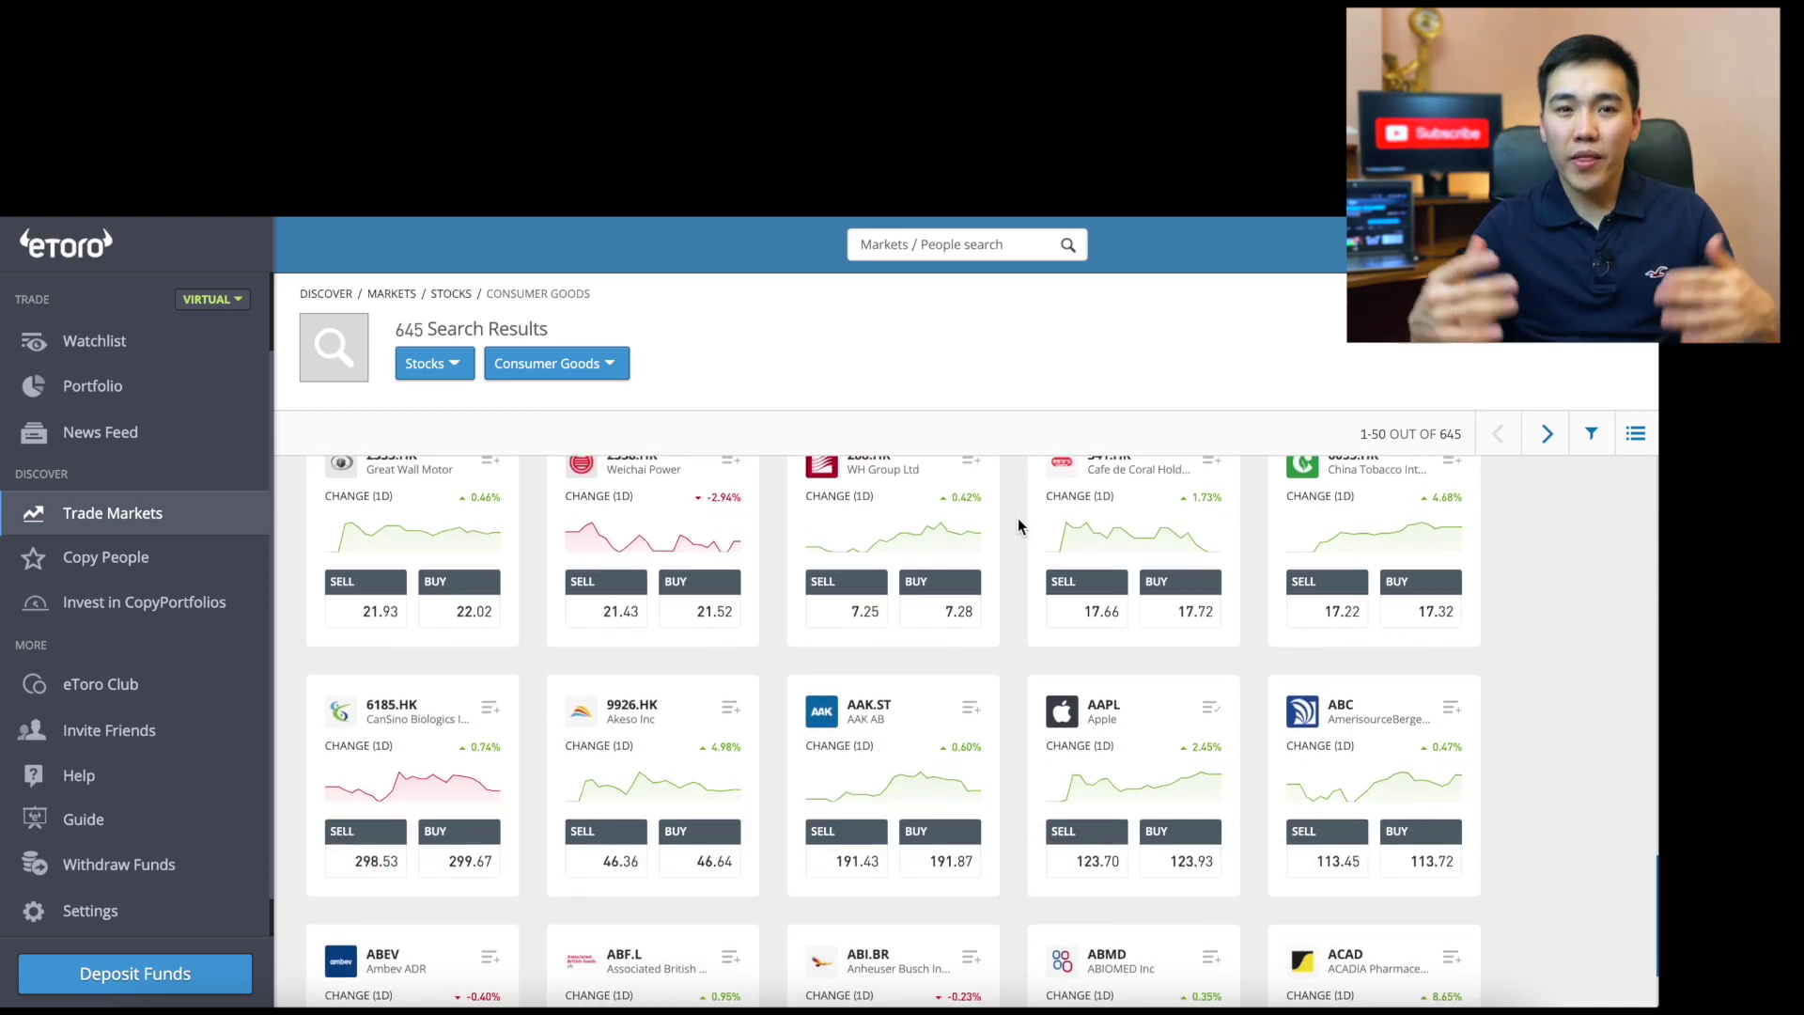
pyautogui.scroll(-1, 1019, 524)
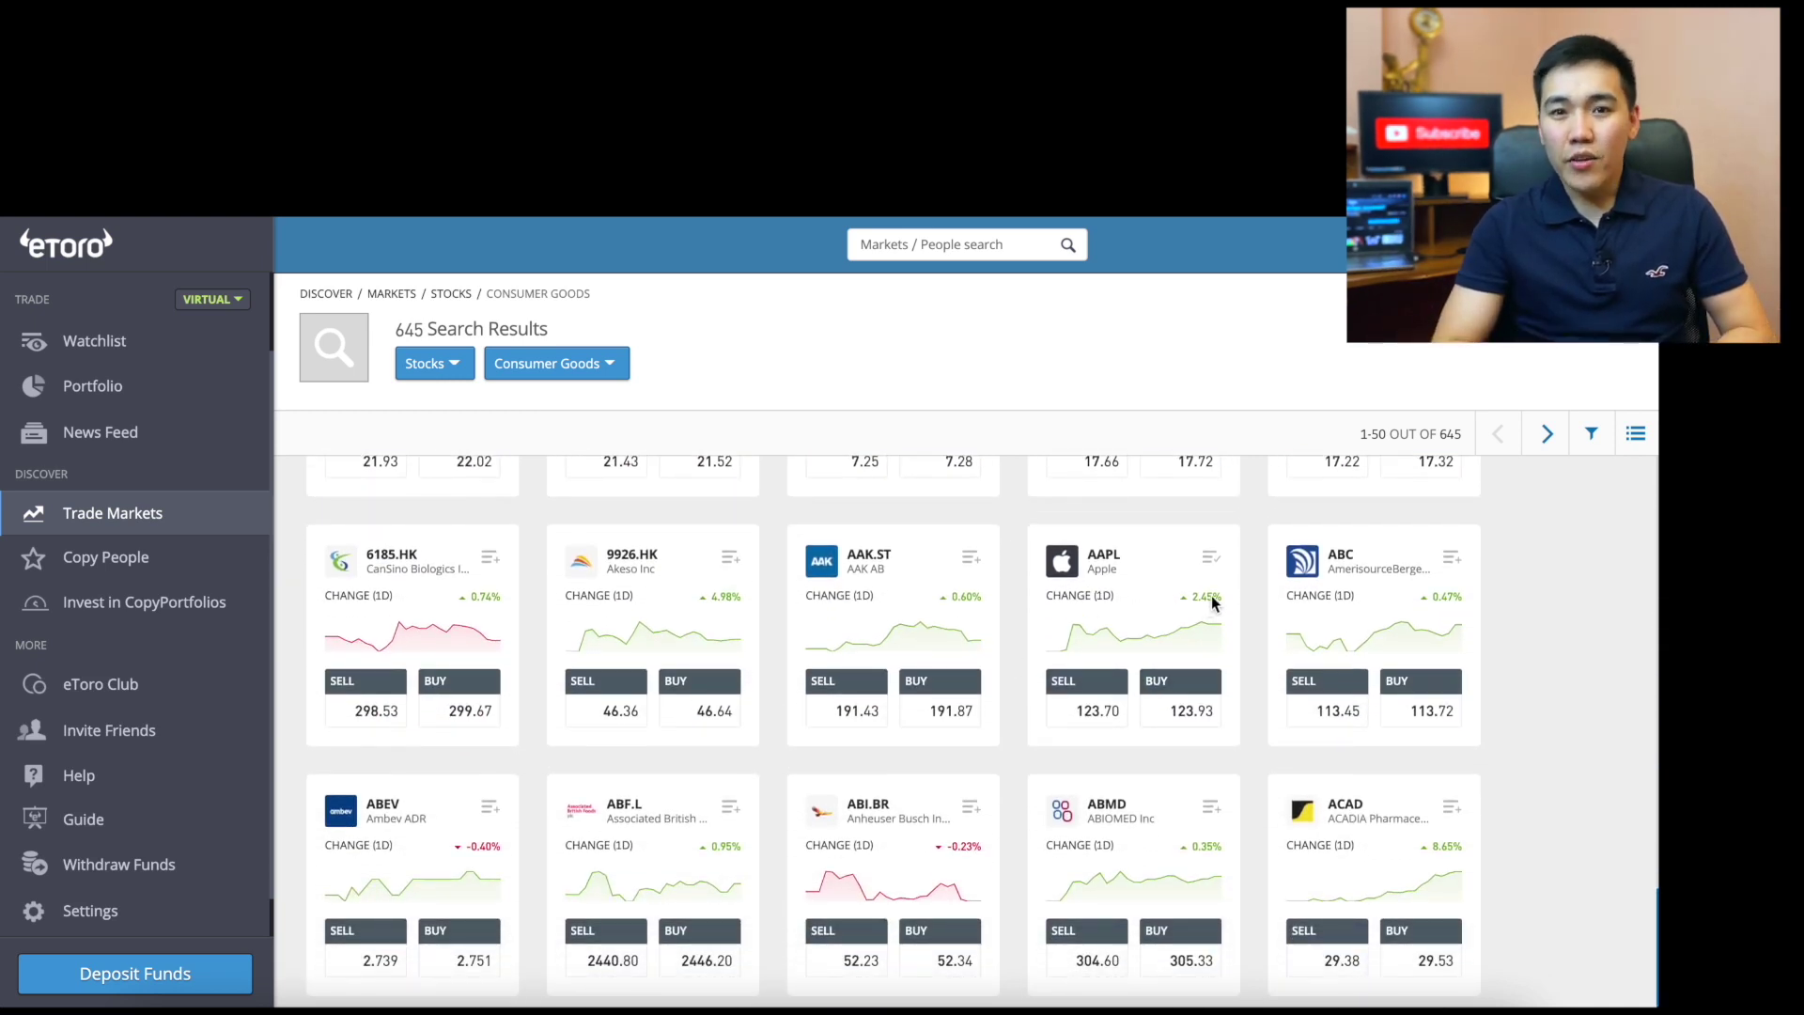
# Step: Open Apple's AAPL page at 123.99 (+2.45%) and scroll through its feed of investor posts
pyautogui.click(1060, 569)
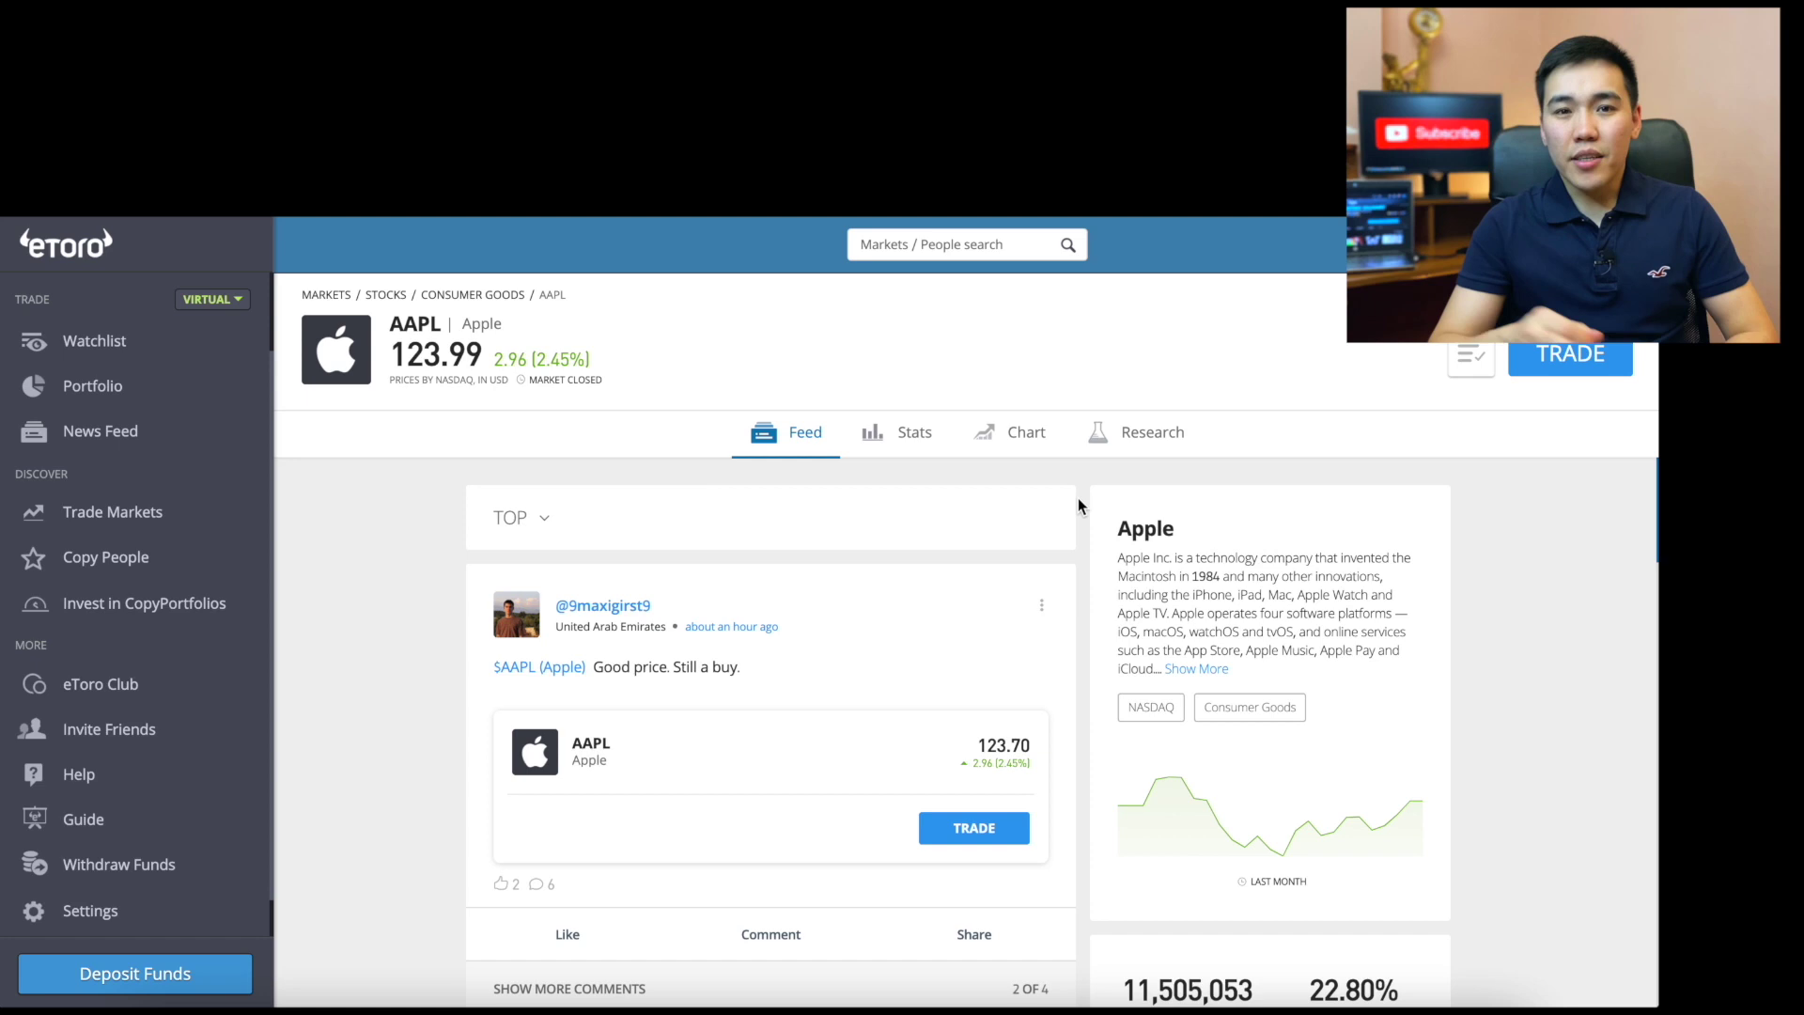
pyautogui.scroll(-1, 1079, 498)
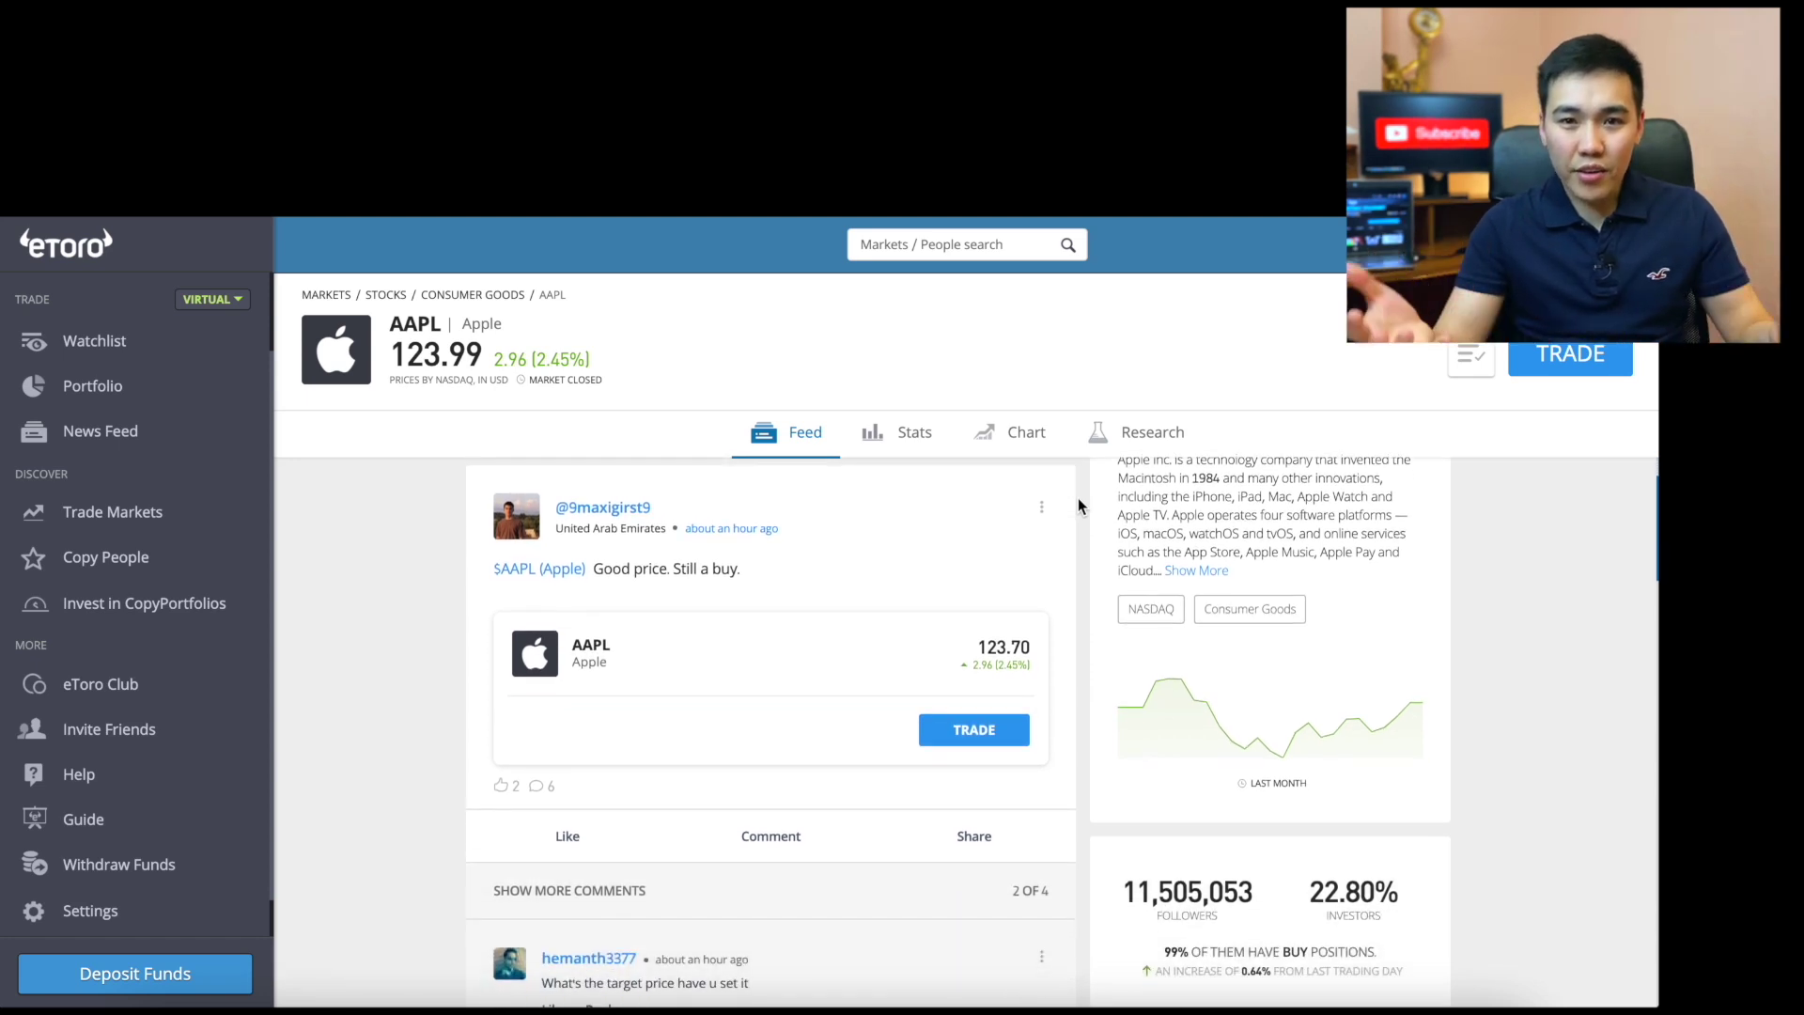
pyautogui.scroll(-8, 1078, 500)
pyautogui.scroll(-5, 1078, 506)
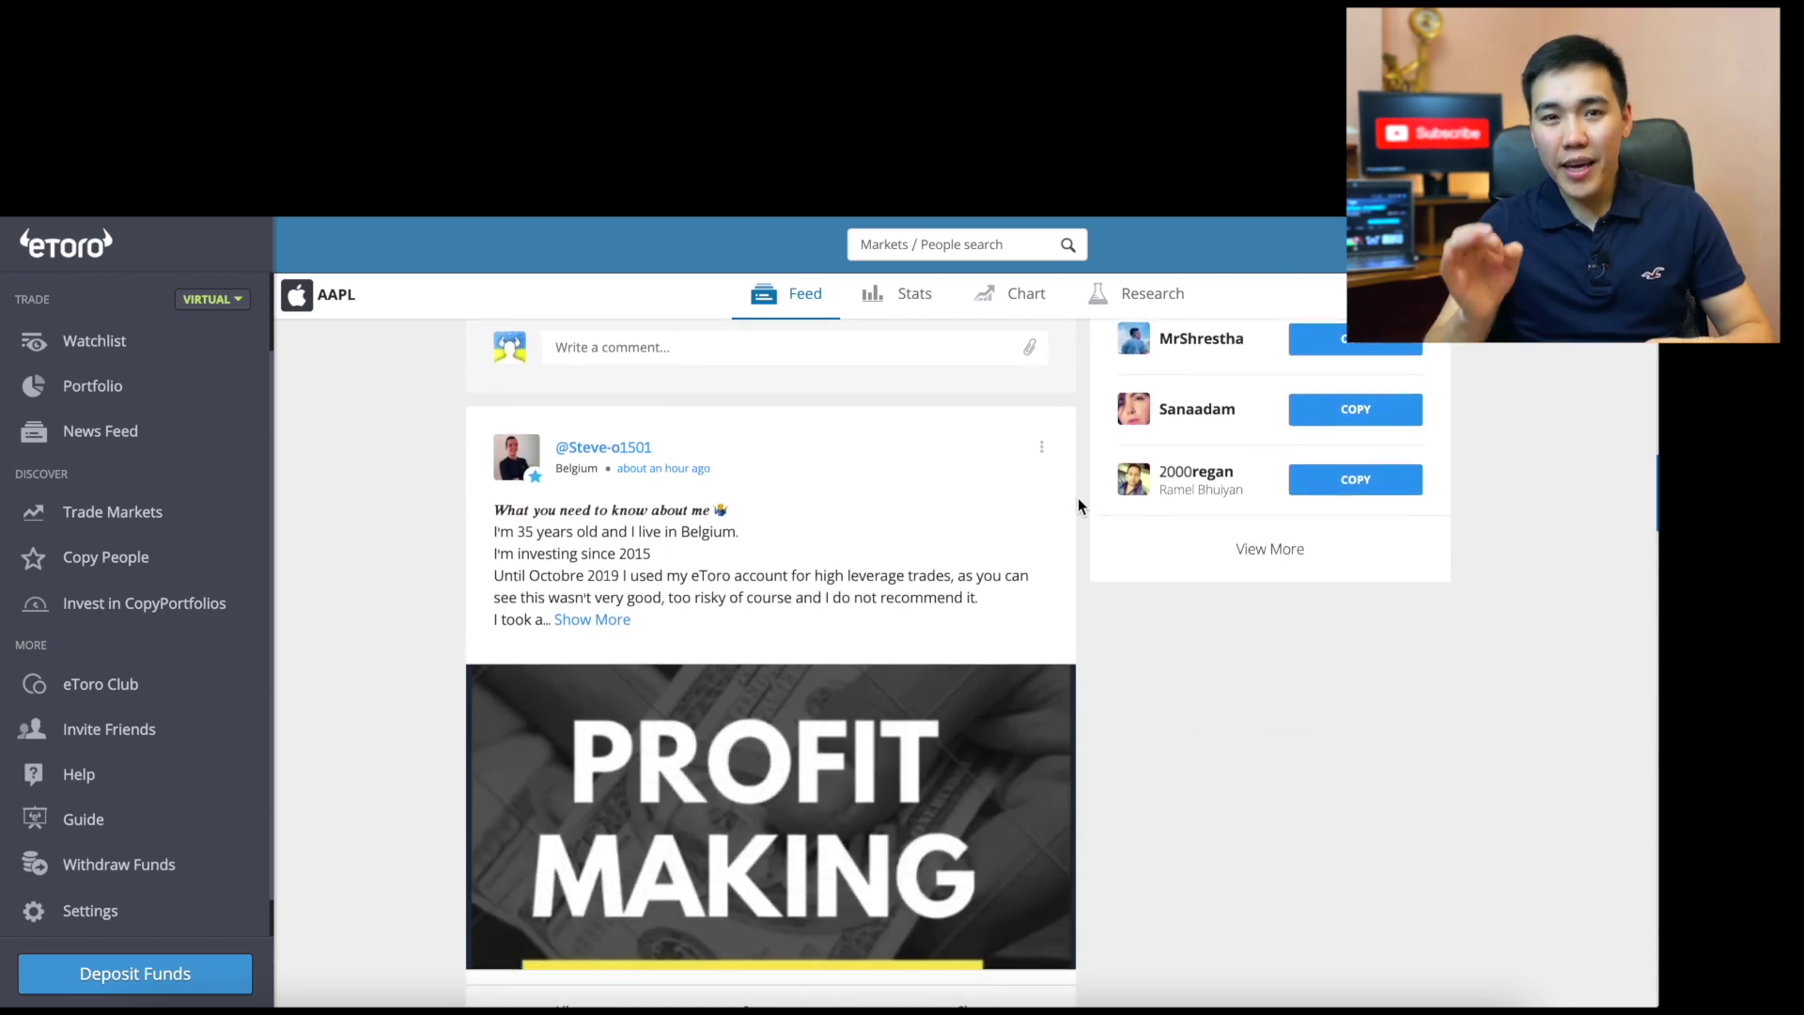
pyautogui.scroll(-6, 1079, 505)
pyautogui.scroll(-4, 1079, 506)
pyautogui.scroll(10, 1078, 502)
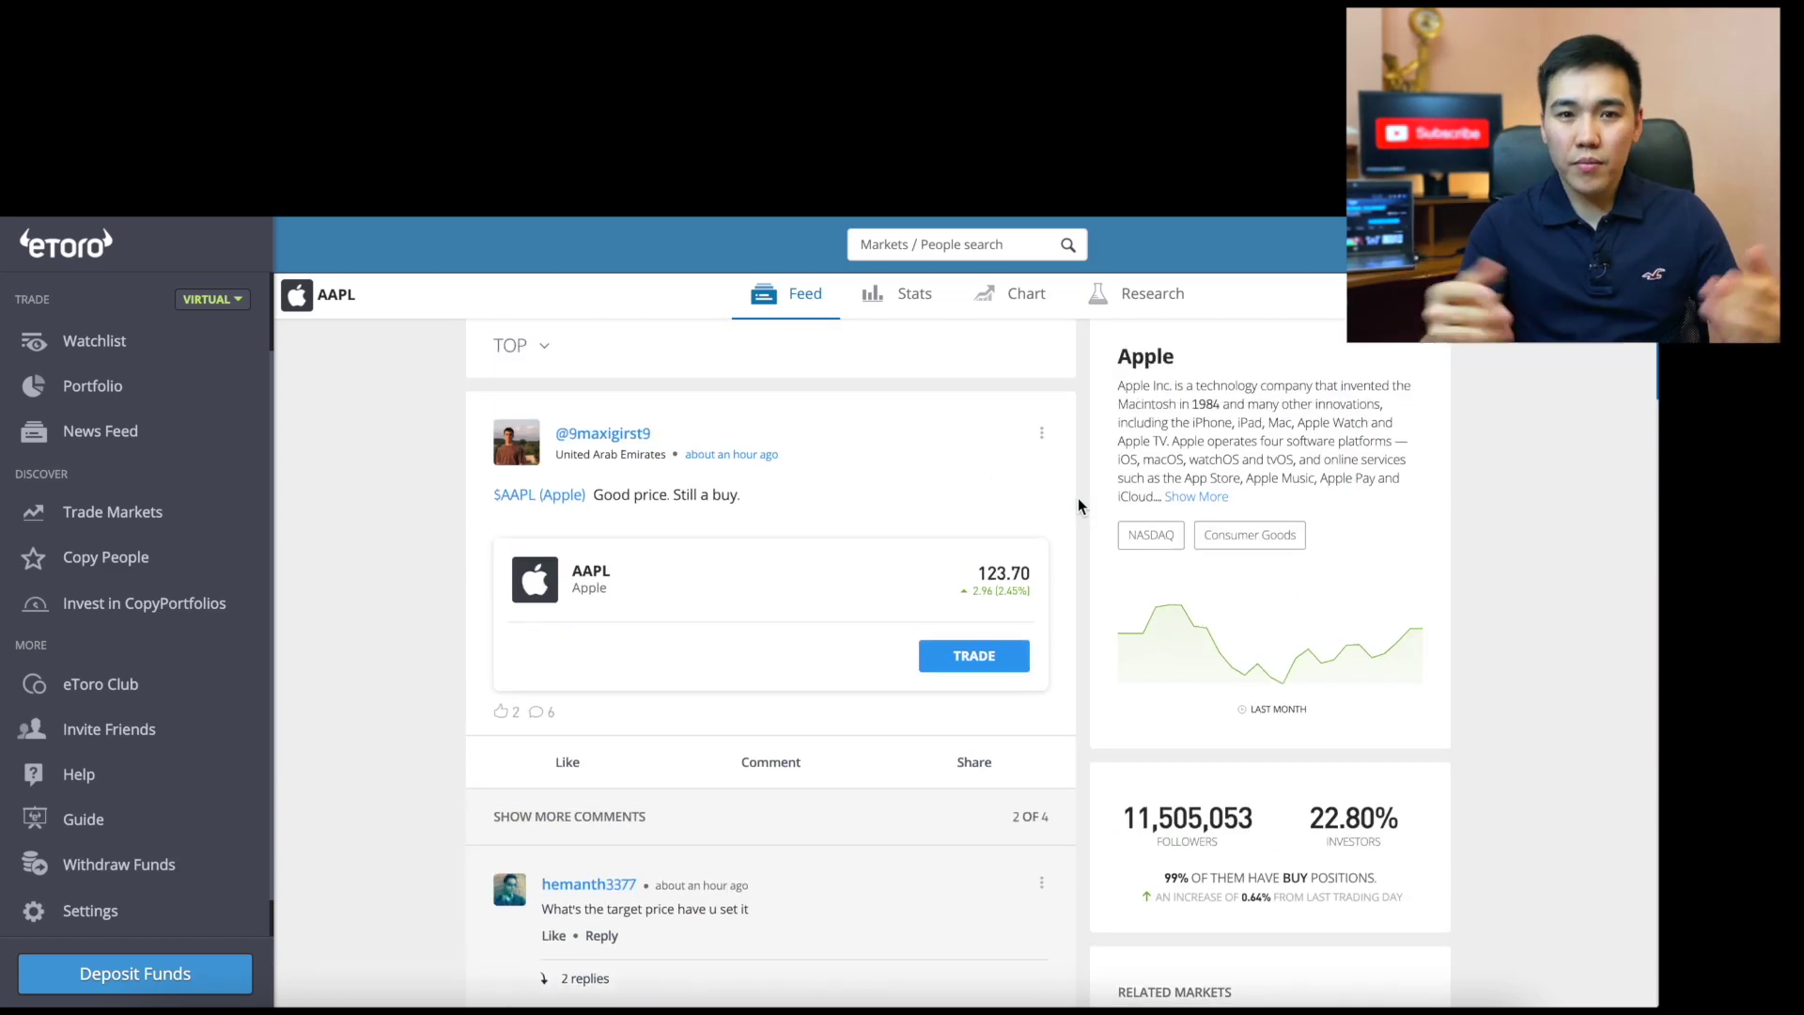
pyautogui.scroll(3, 1079, 498)
# Step: Switch to the AAPL price chart and zoom out until it spans 2016 to early 2021
pyautogui.click(1031, 445)
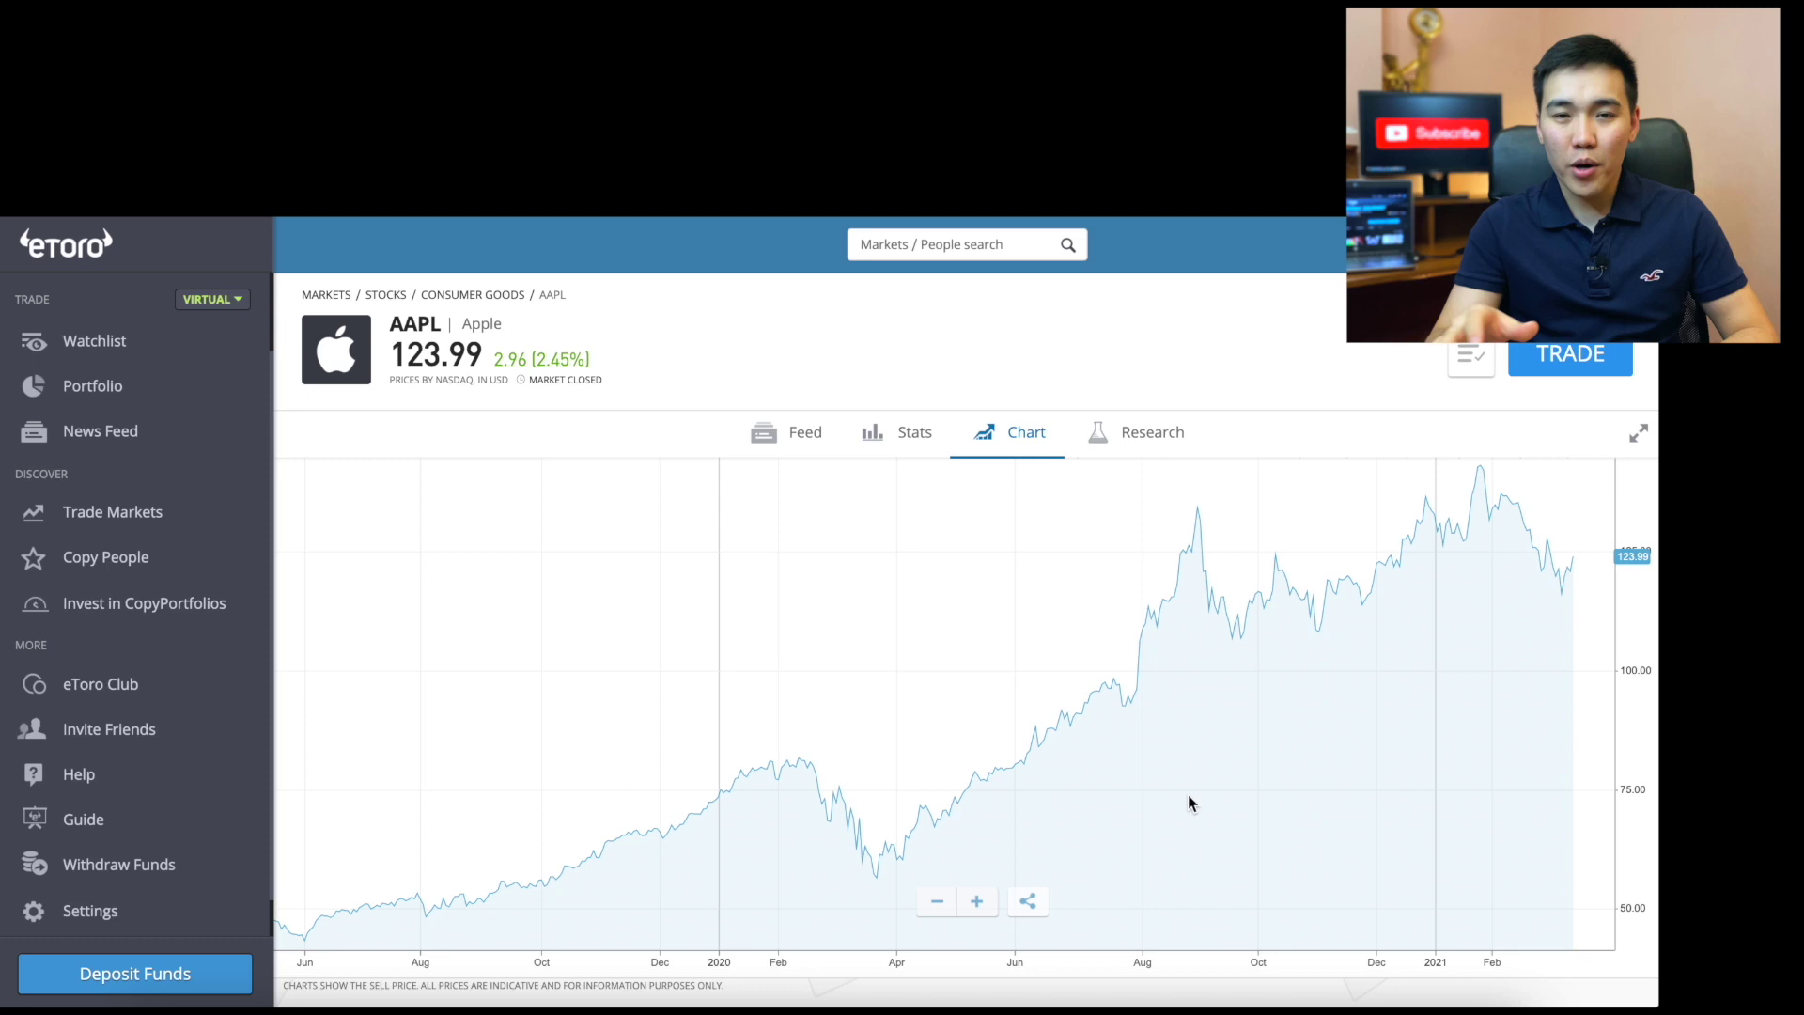
pyautogui.moveTo(763, 857)
pyautogui.mouseDown()
pyautogui.moveTo(1047, 838)
pyautogui.moveTo(751, 844)
pyautogui.mouseUp()
pyautogui.scroll(5, 977, 772)
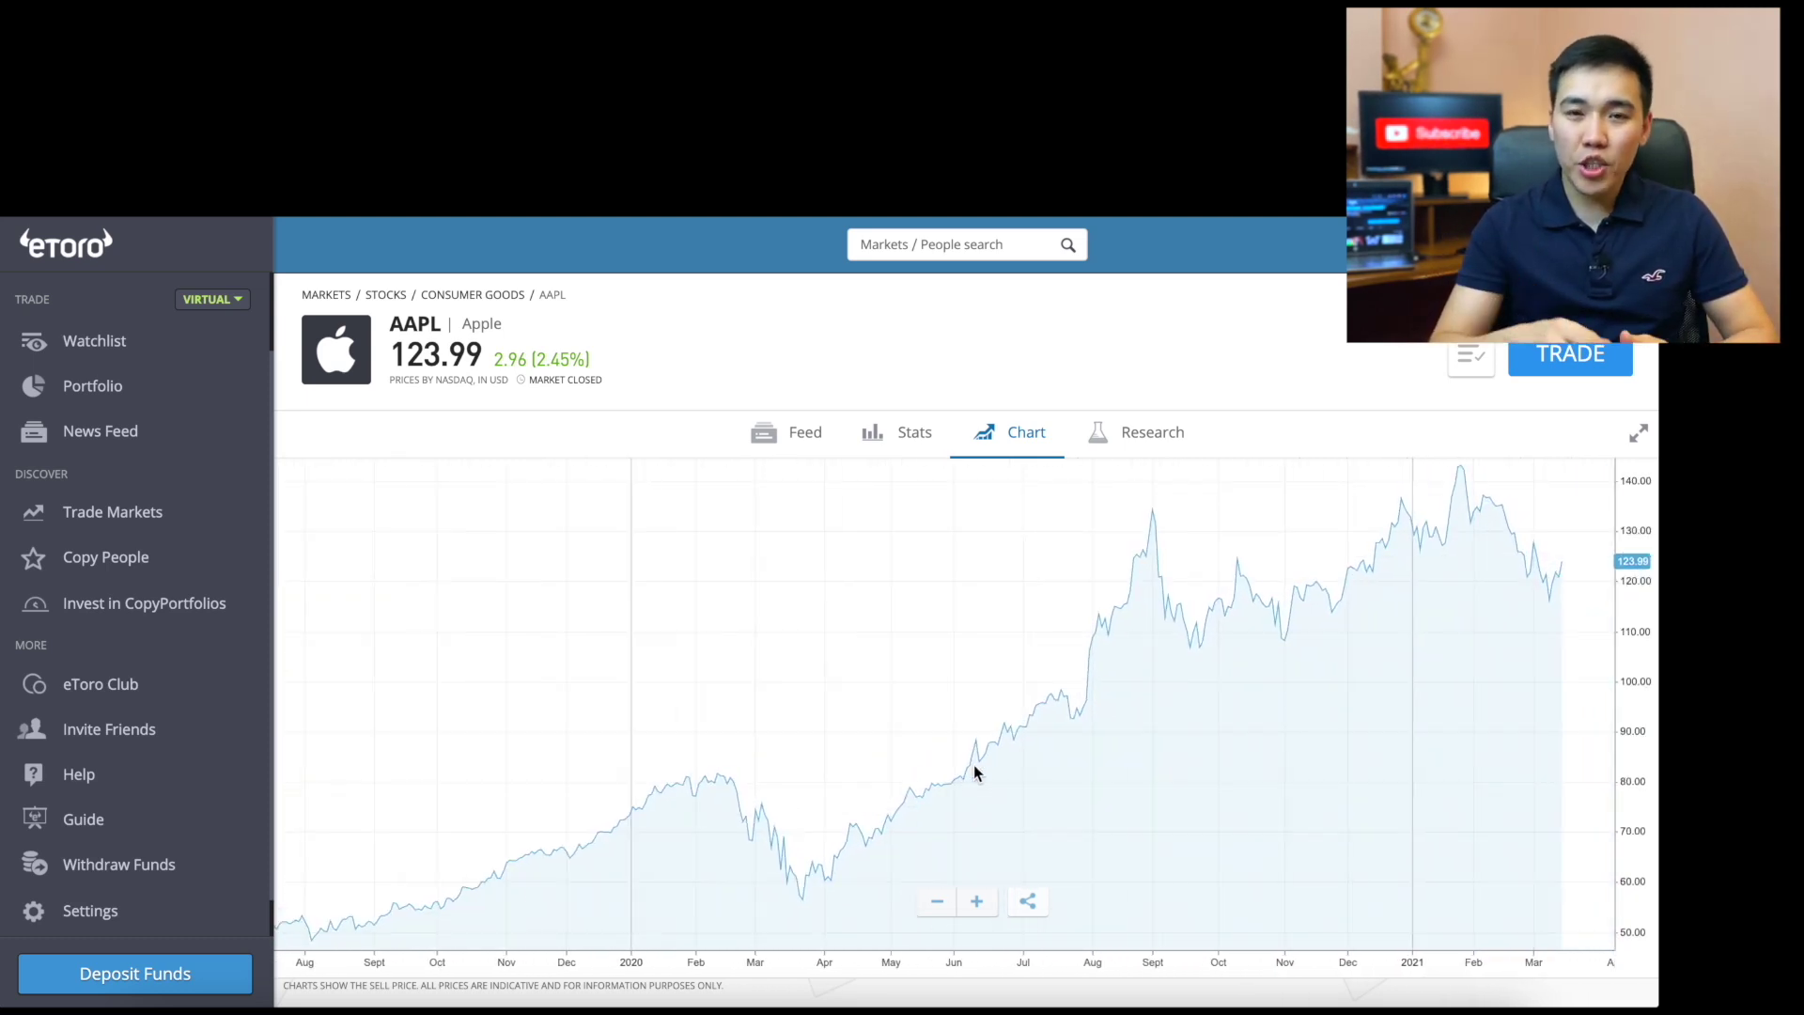
pyautogui.scroll(-5, 962, 771)
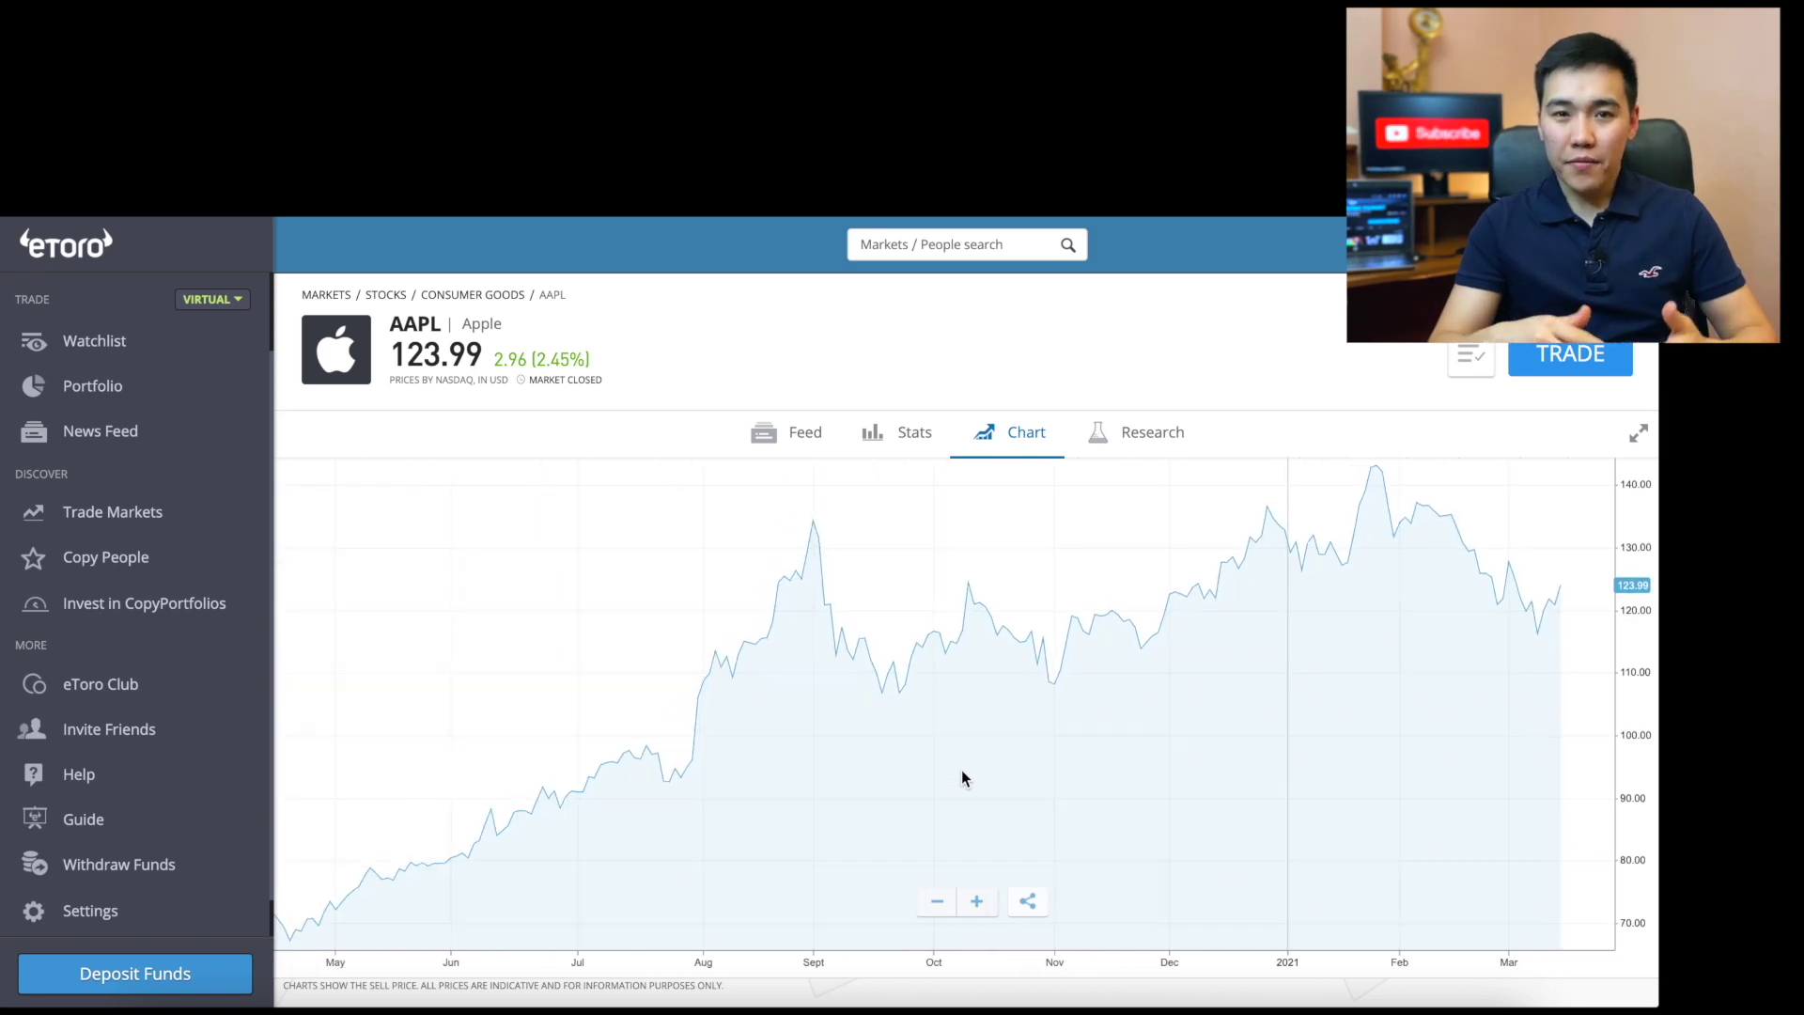
pyautogui.scroll(-1, 961, 770)
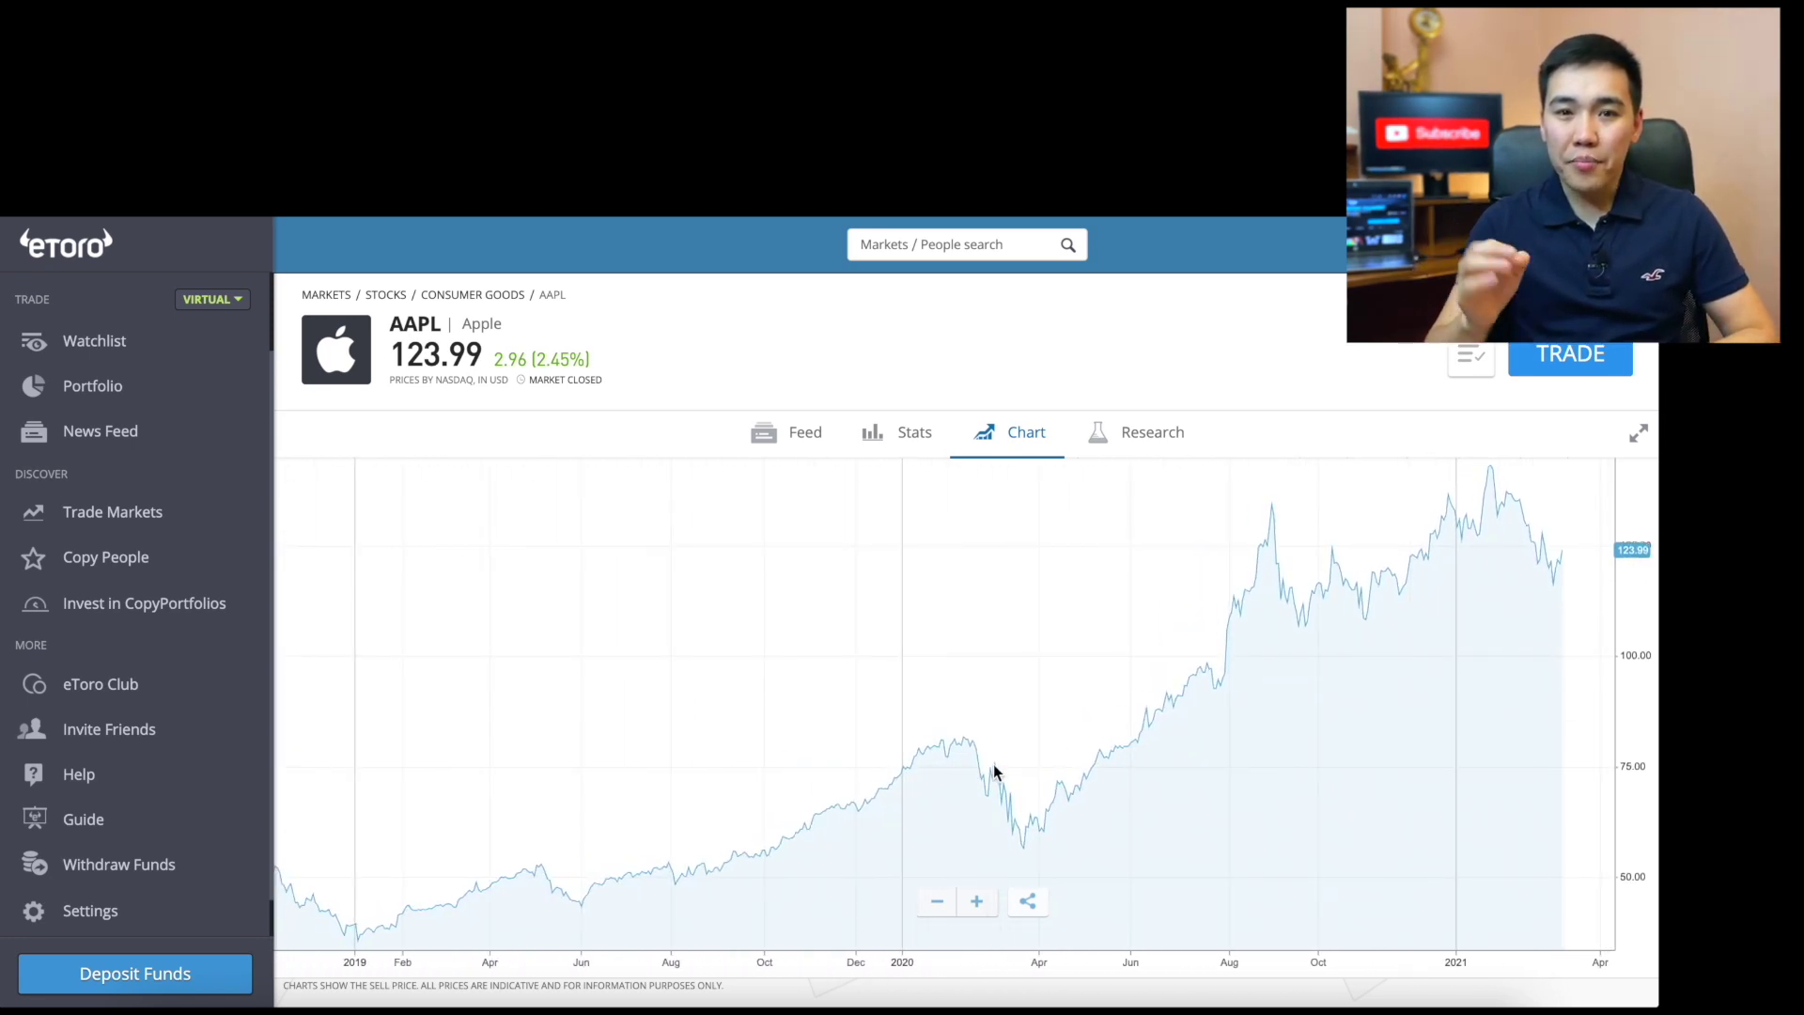
pyautogui.scroll(-3, 1261, 697)
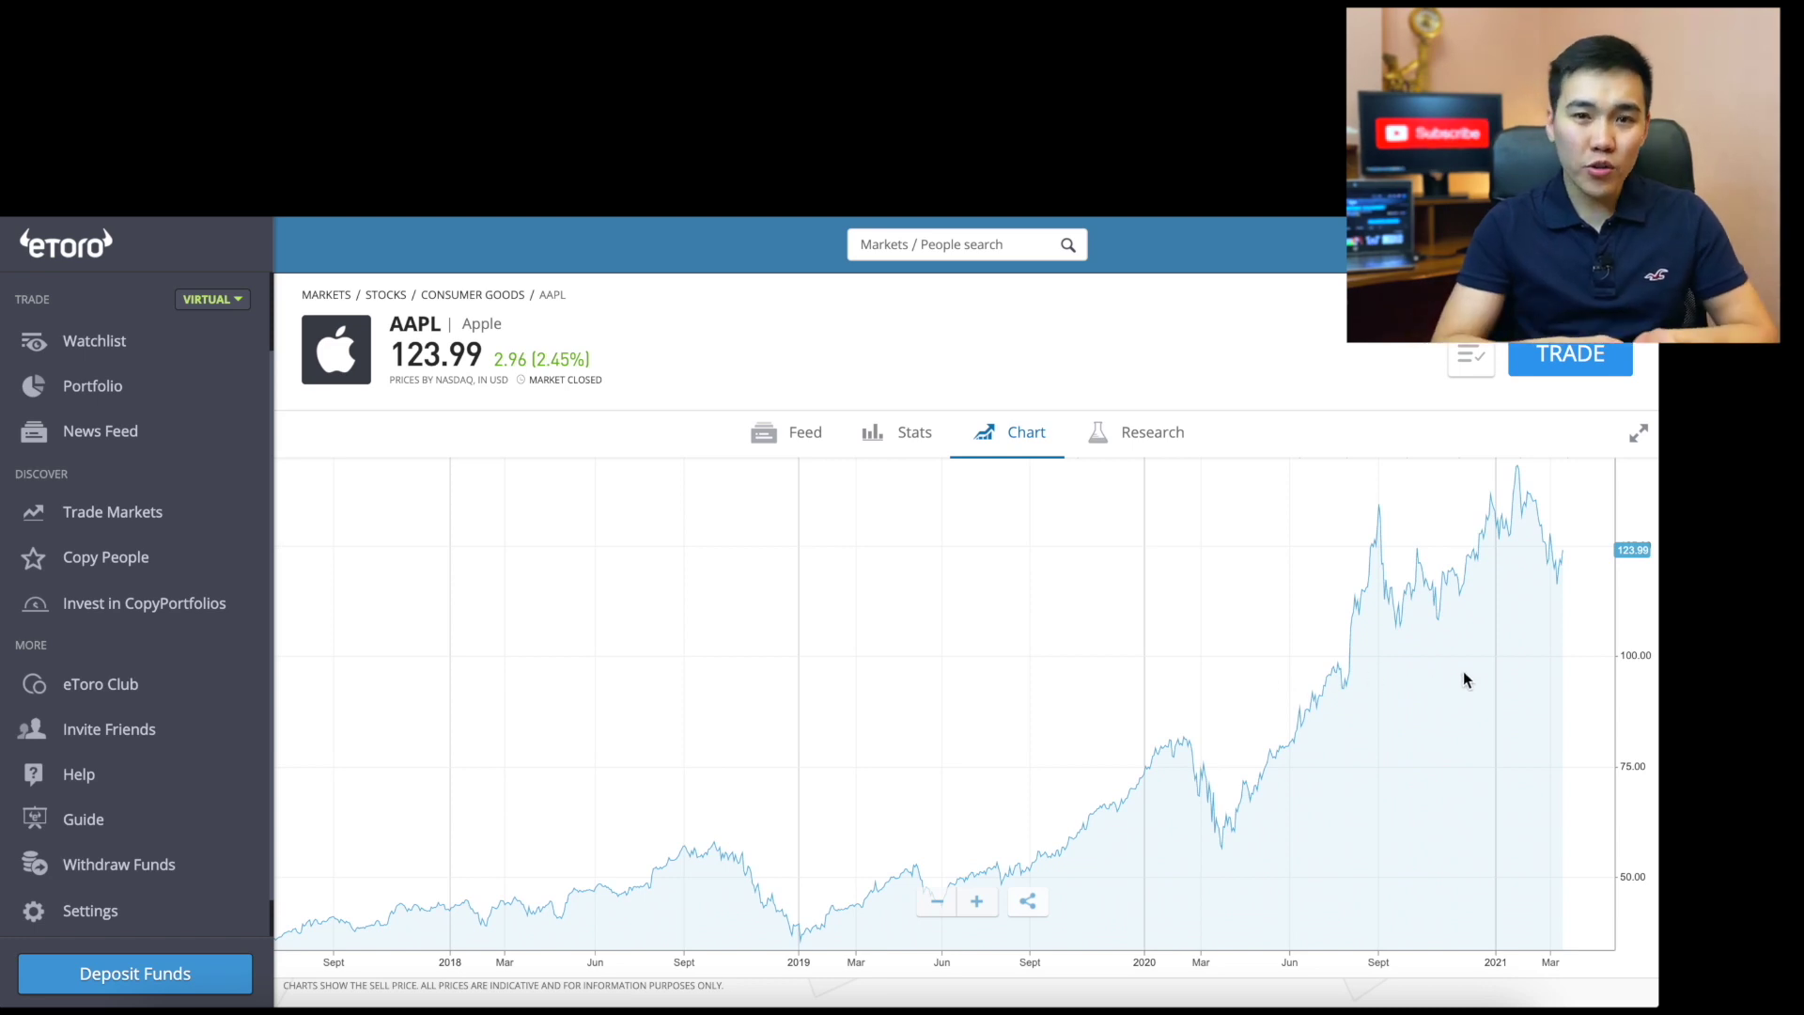
pyautogui.scroll(-3, 1464, 678)
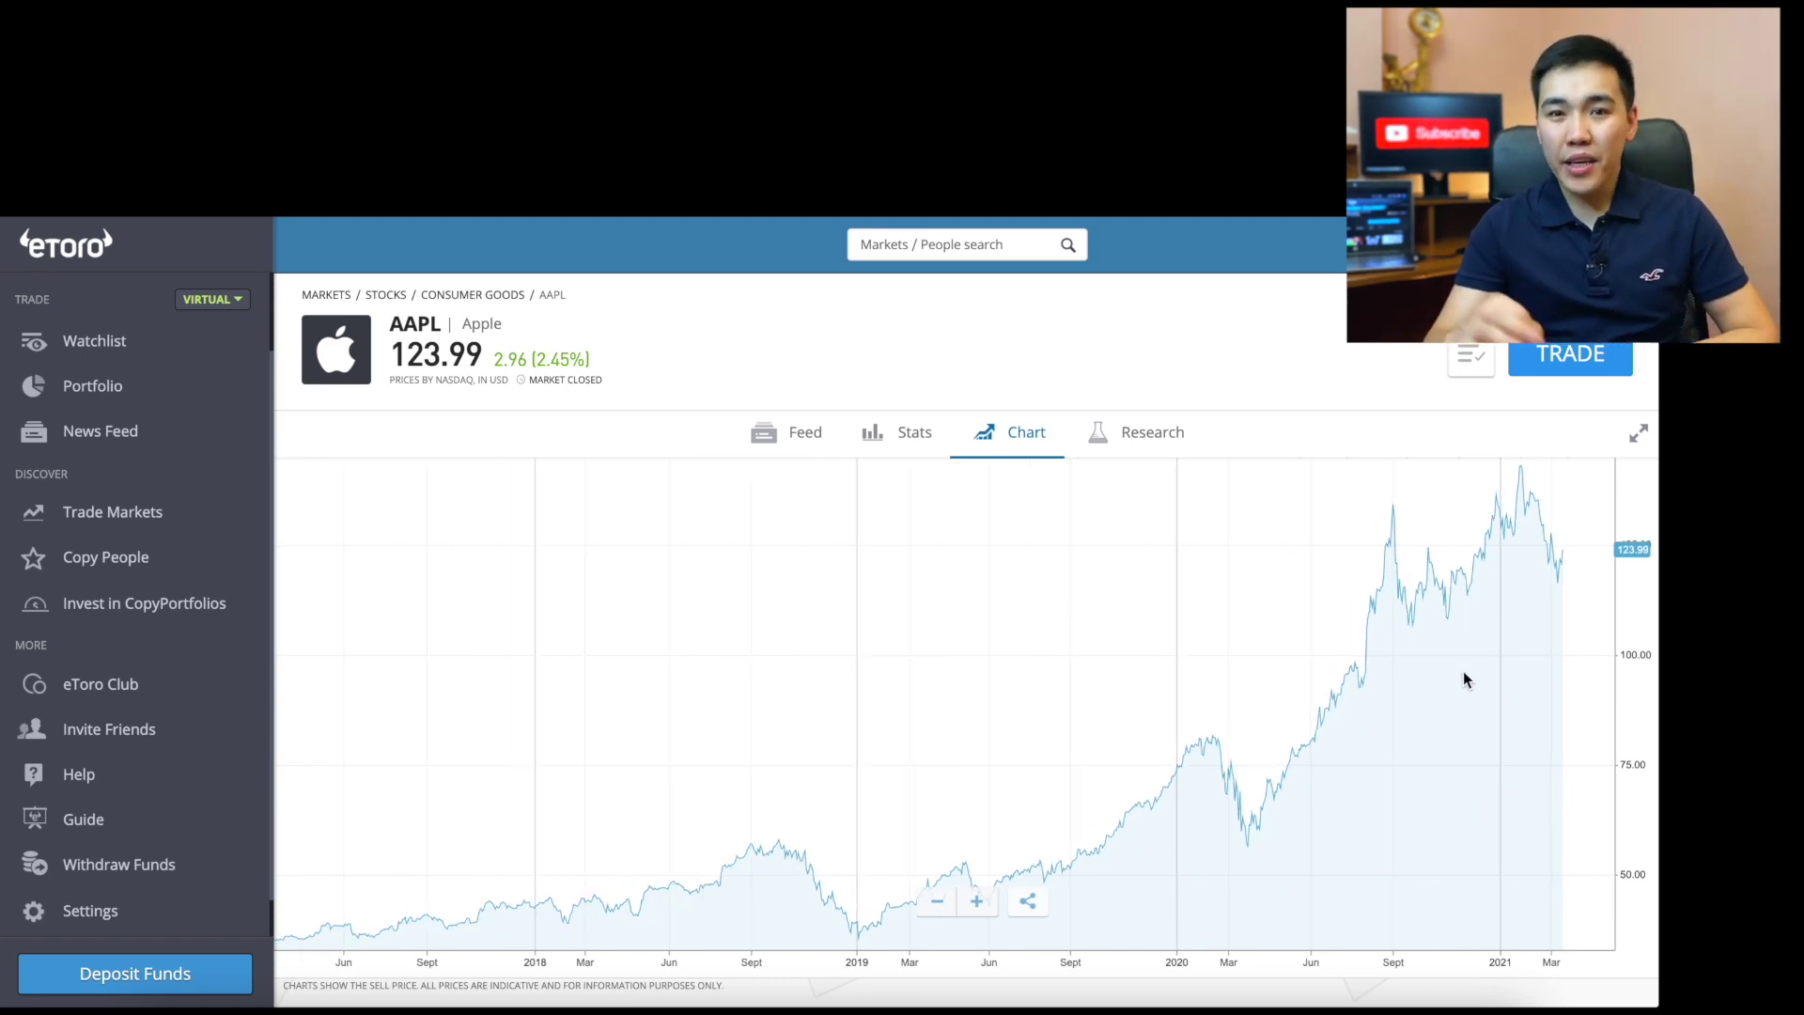
# Step: Start a $50 AAPL buy and review its Stop Loss, Take Profit and Leverage settings
pyautogui.click(1571, 367)
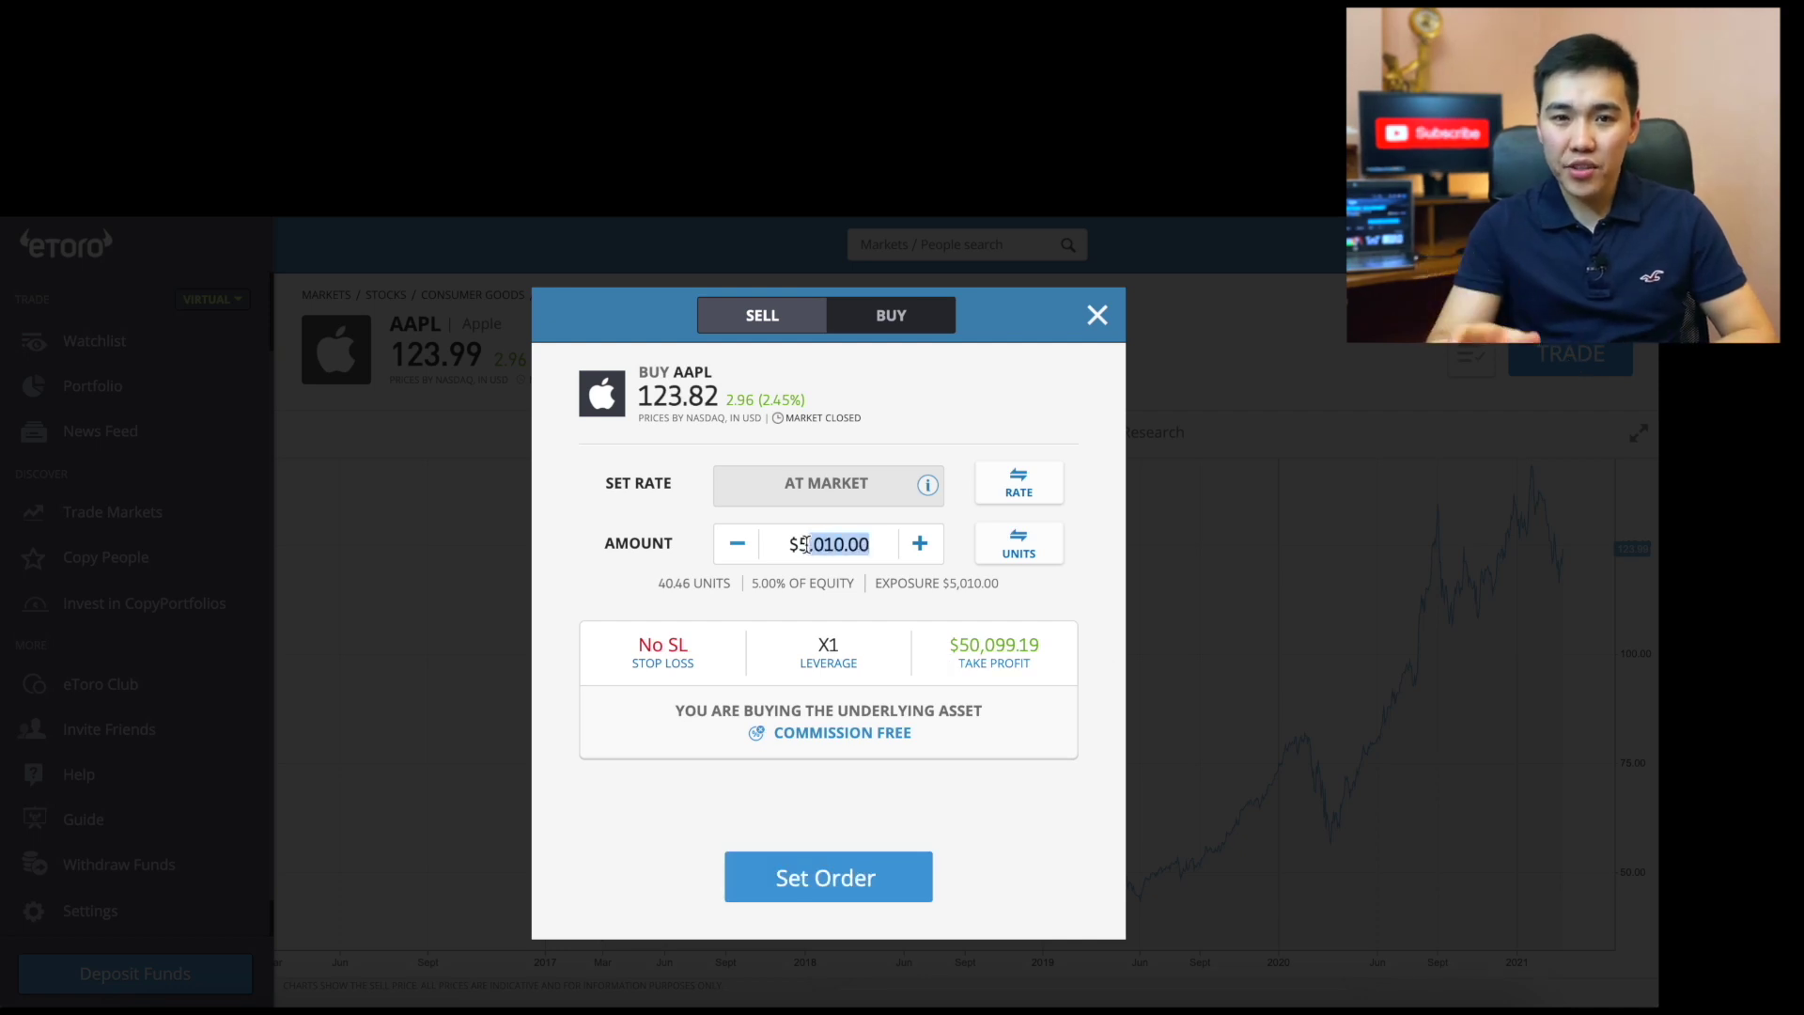
pyautogui.write('50')
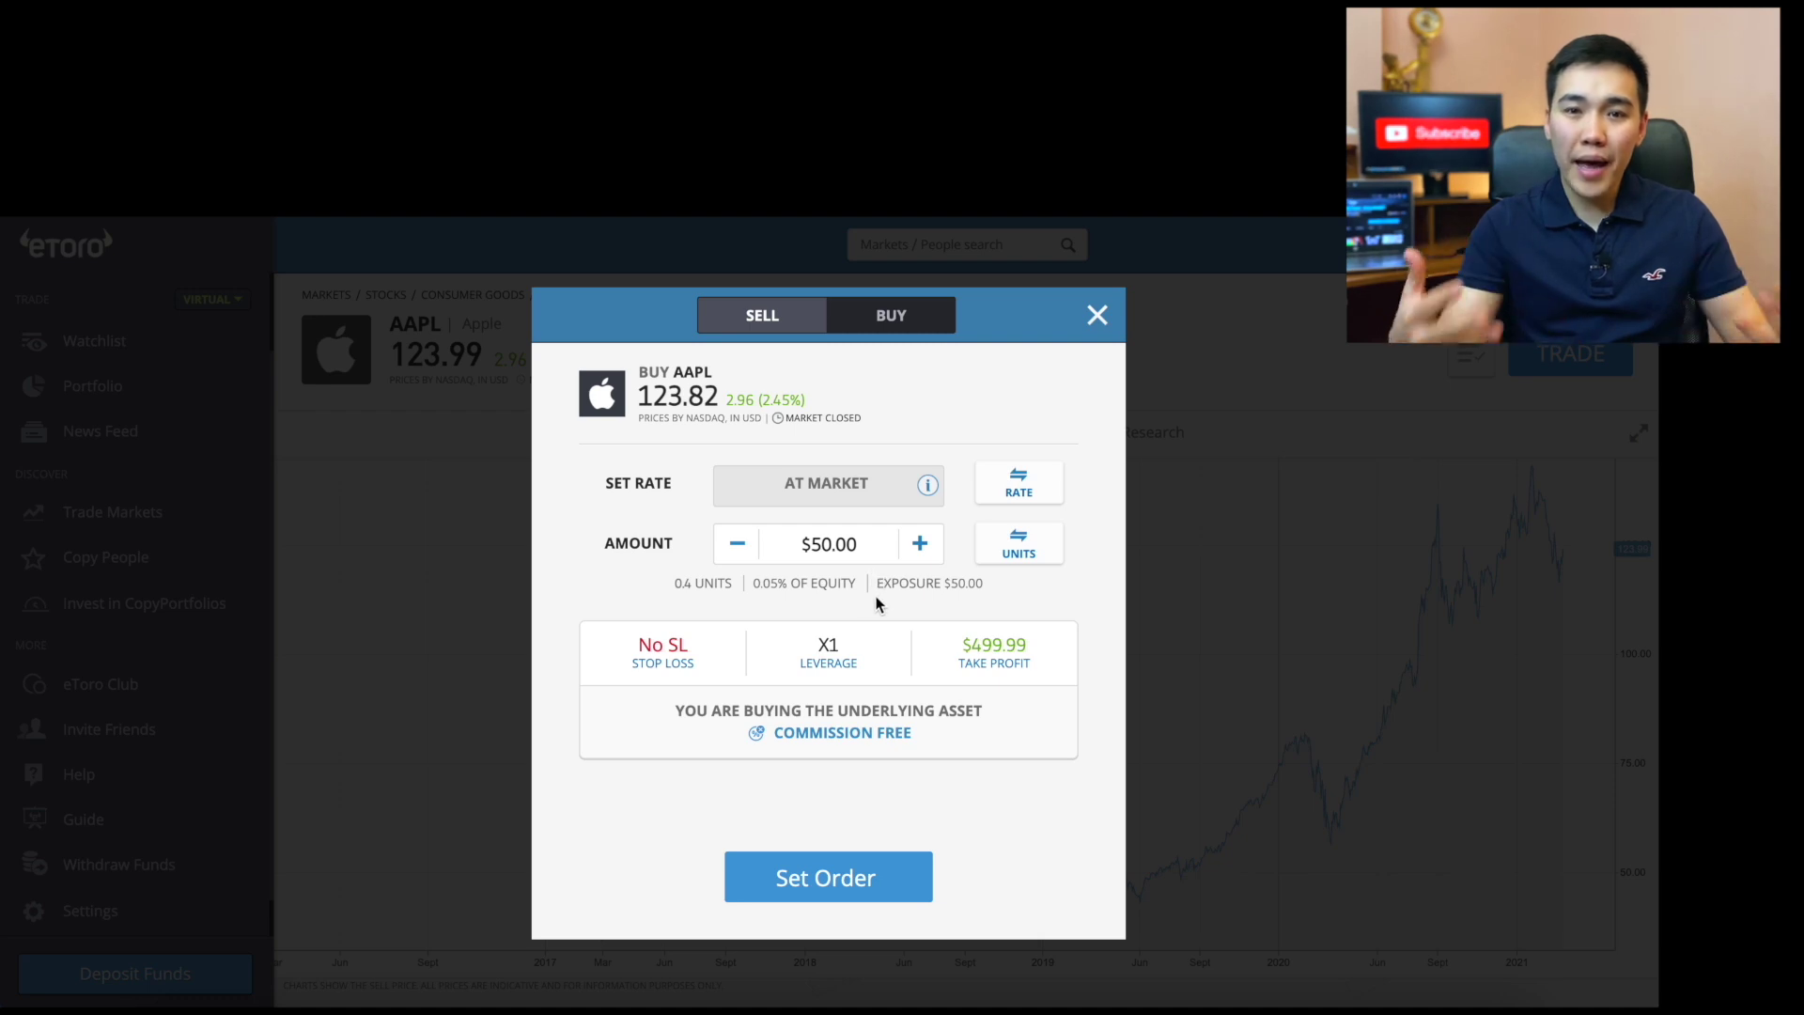
pyautogui.click(667, 658)
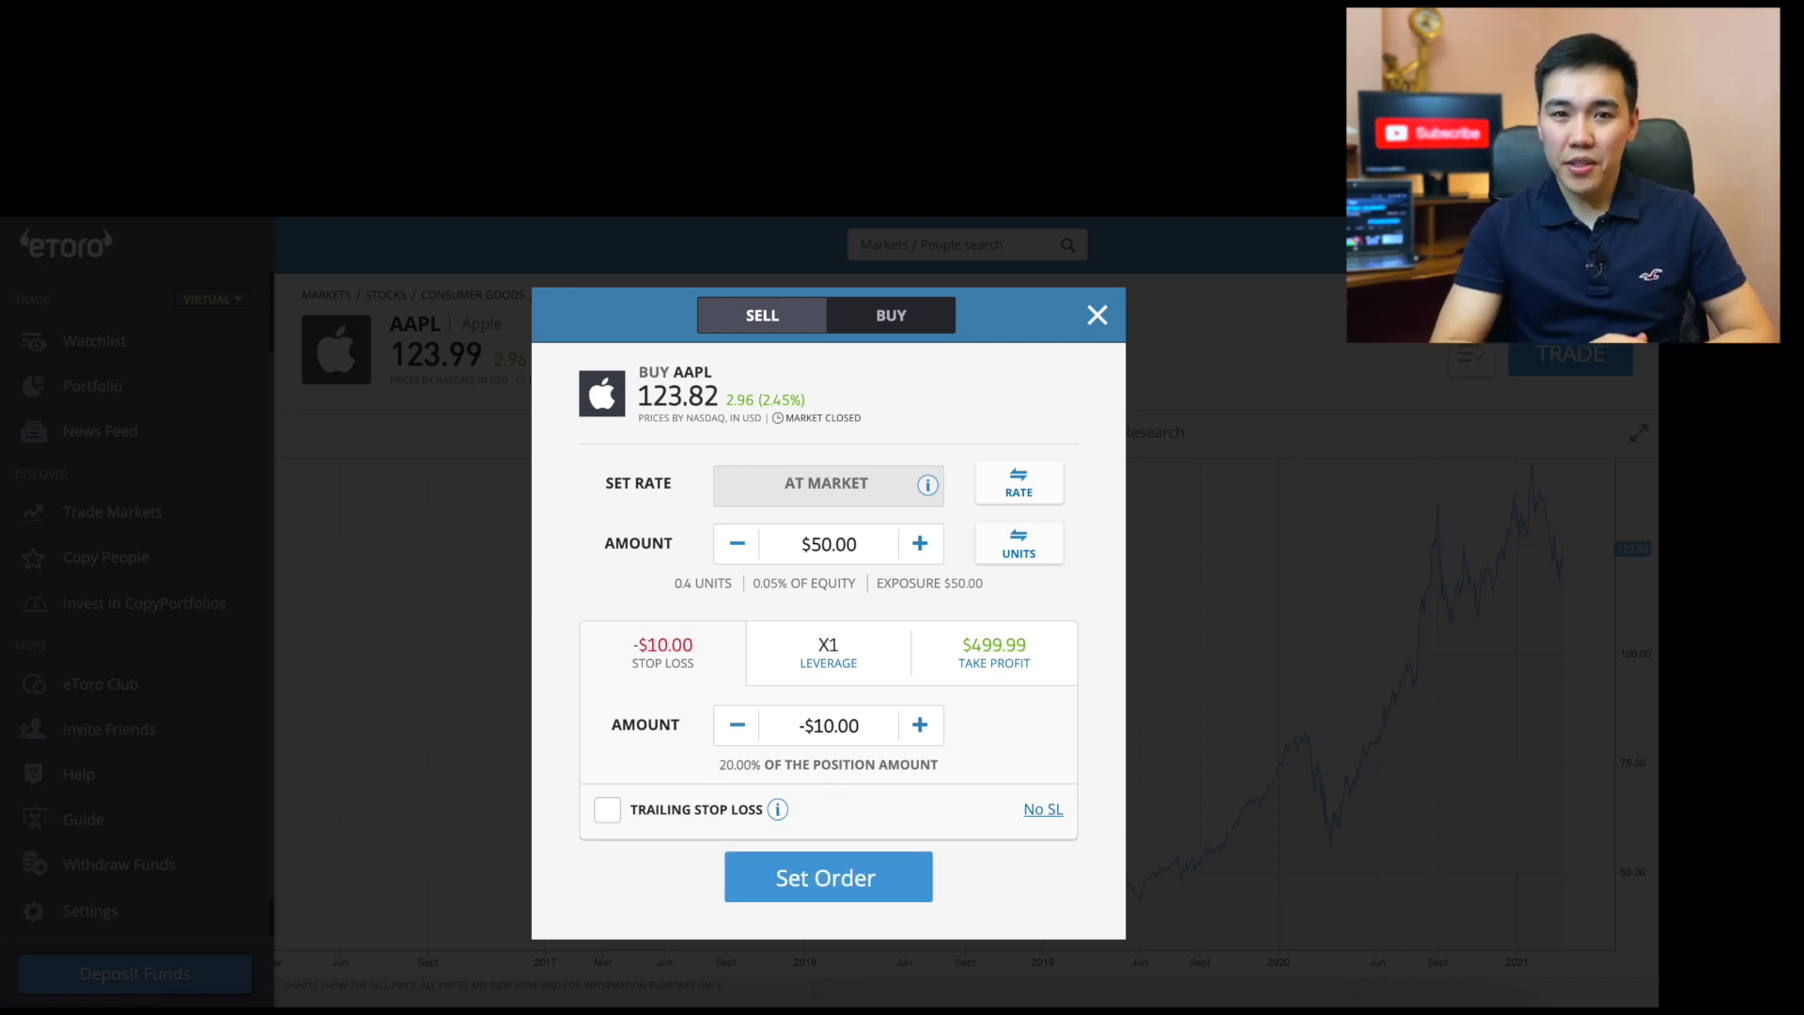
pyautogui.click(968, 645)
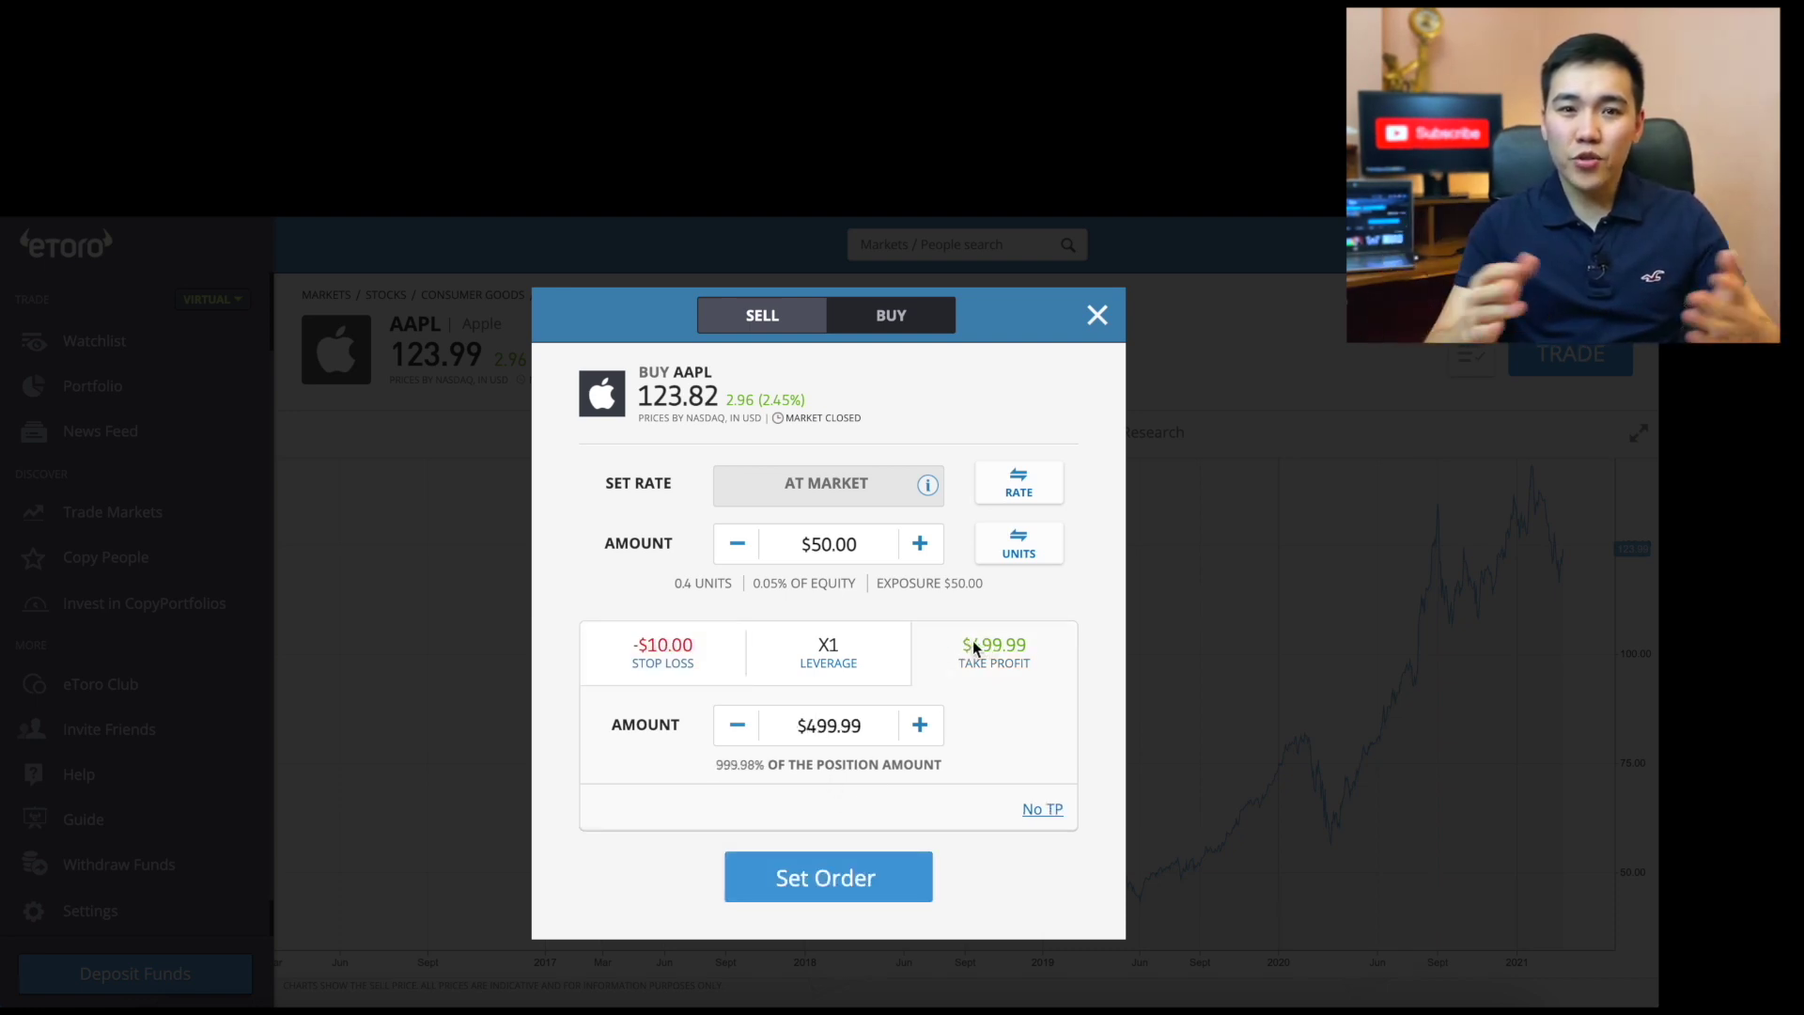
pyautogui.click(866, 648)
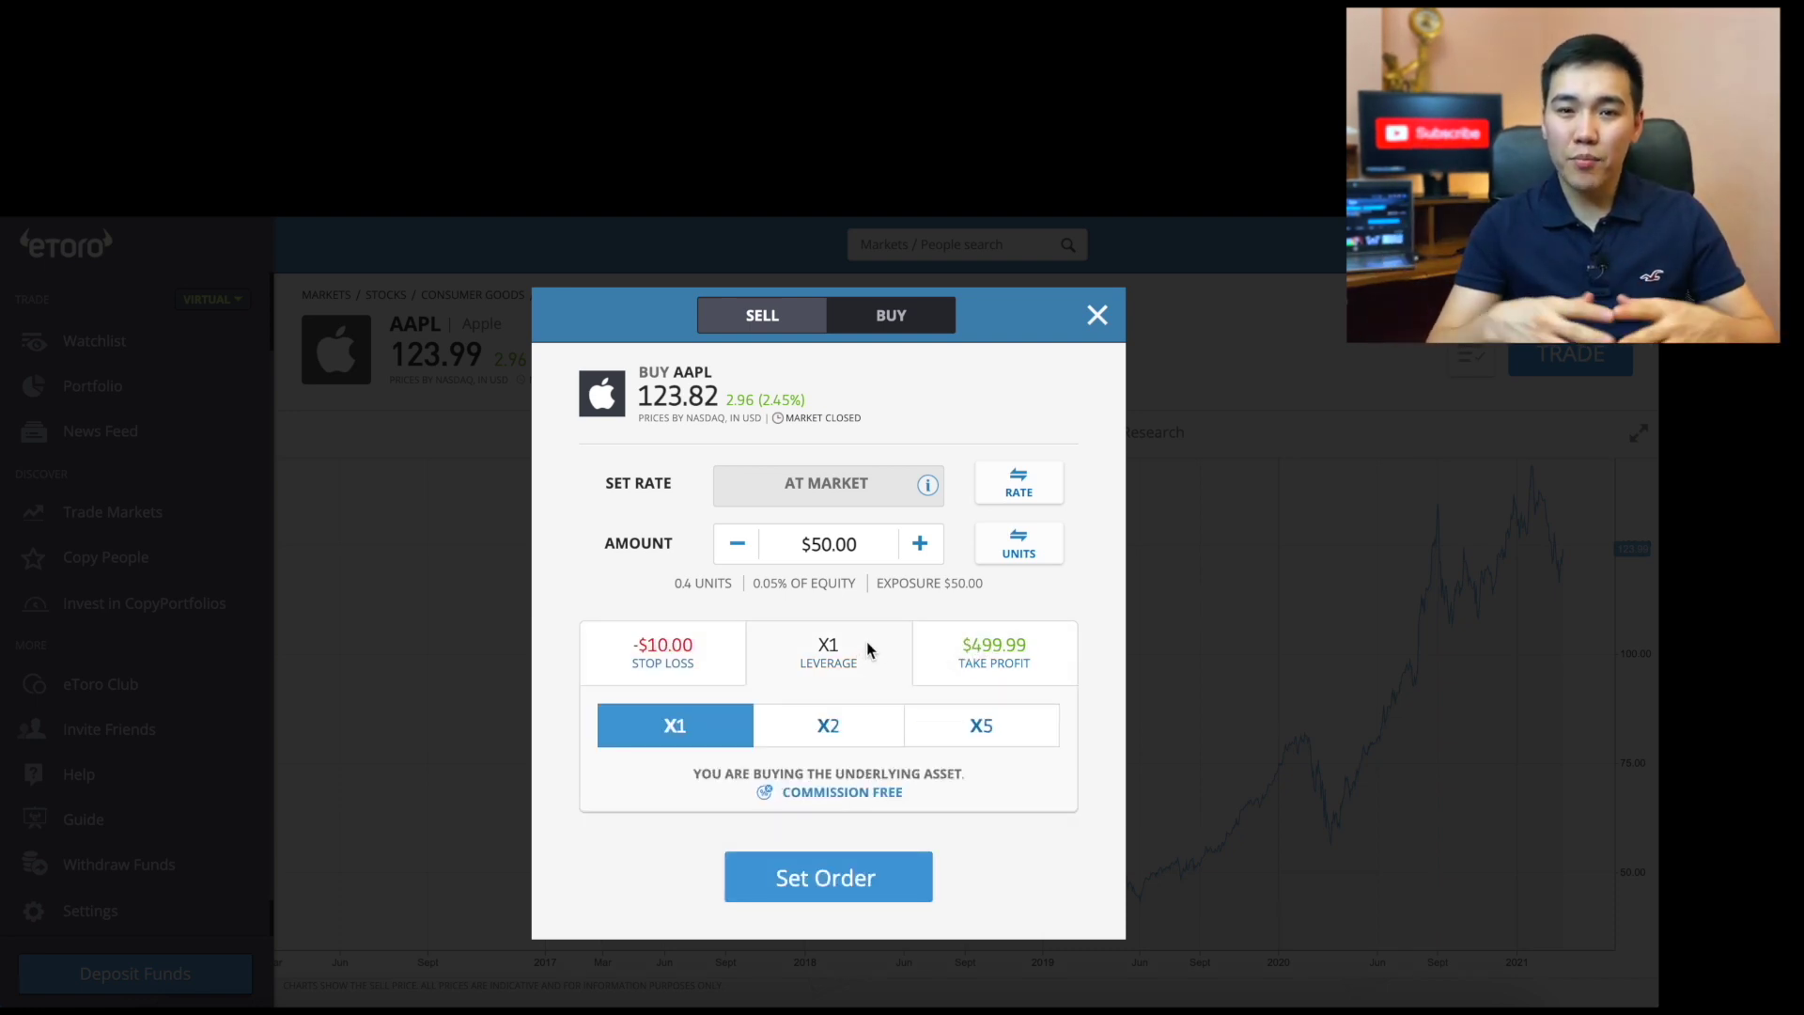
# Step: Compare X2 and X5 leverage, settle on X1, and submit the $50 order
pyautogui.click(833, 737)
pyautogui.click(945, 731)
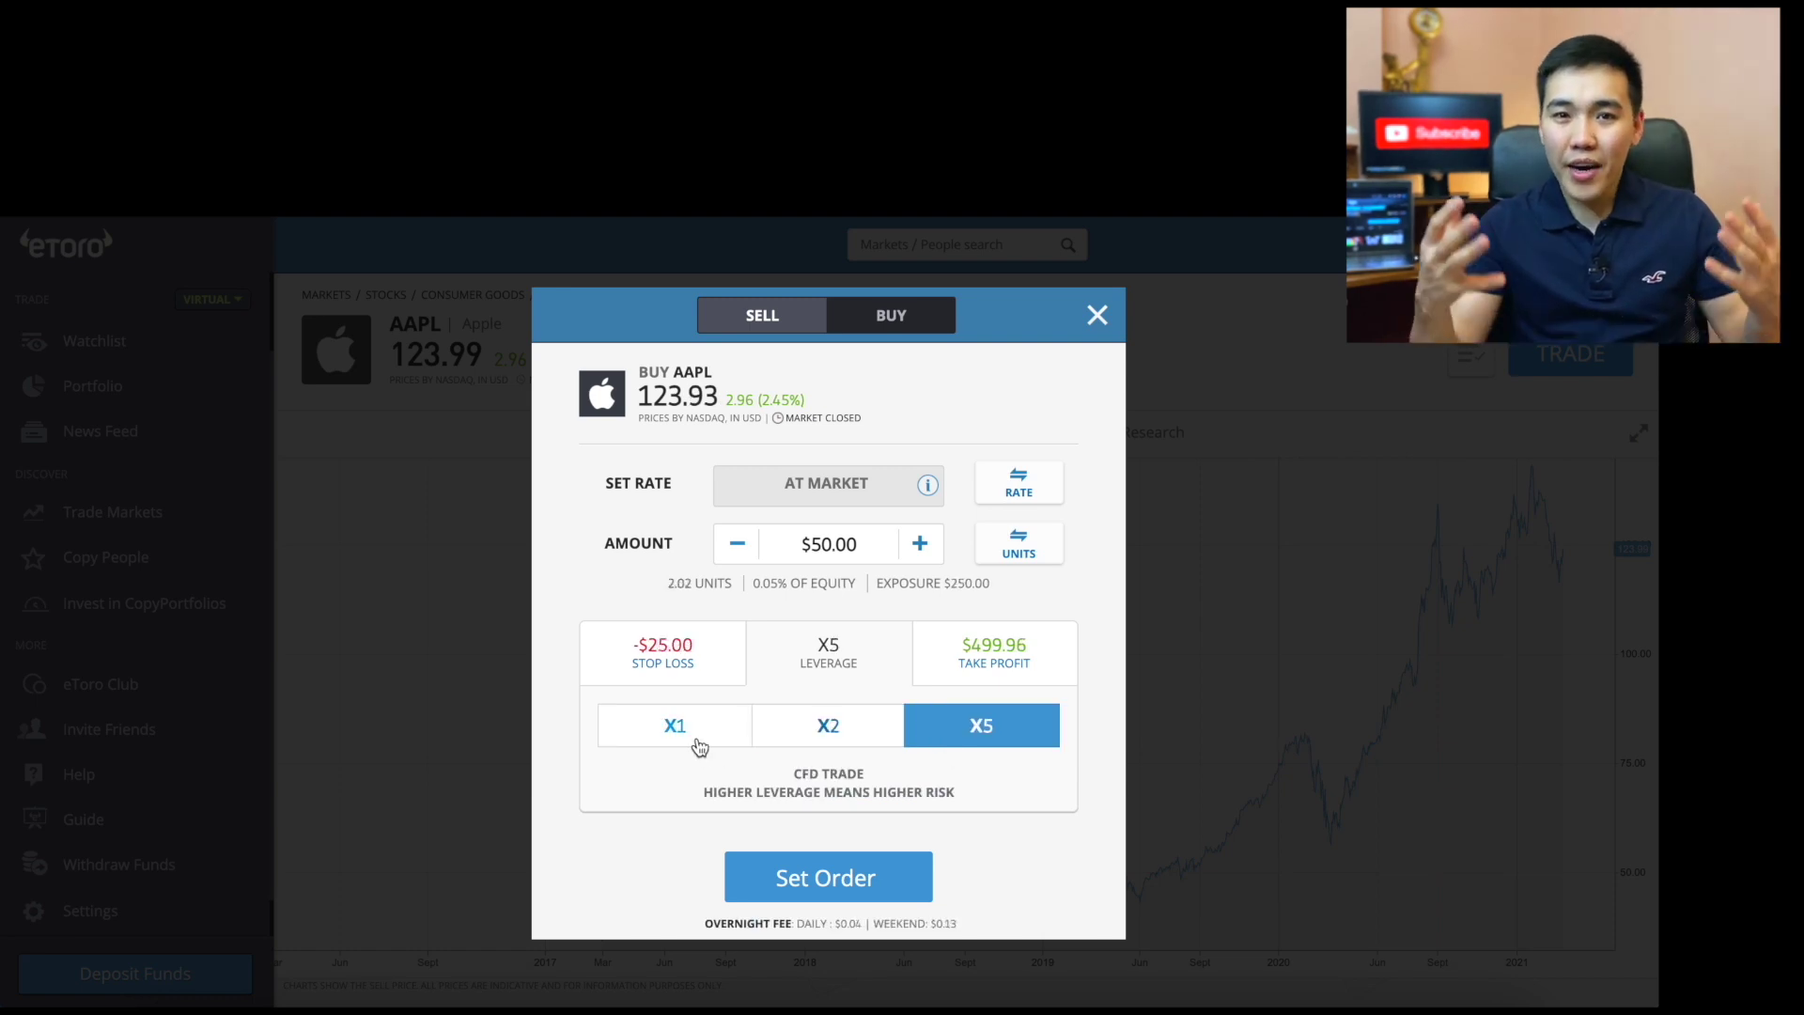
pyautogui.click(801, 732)
pyautogui.click(719, 730)
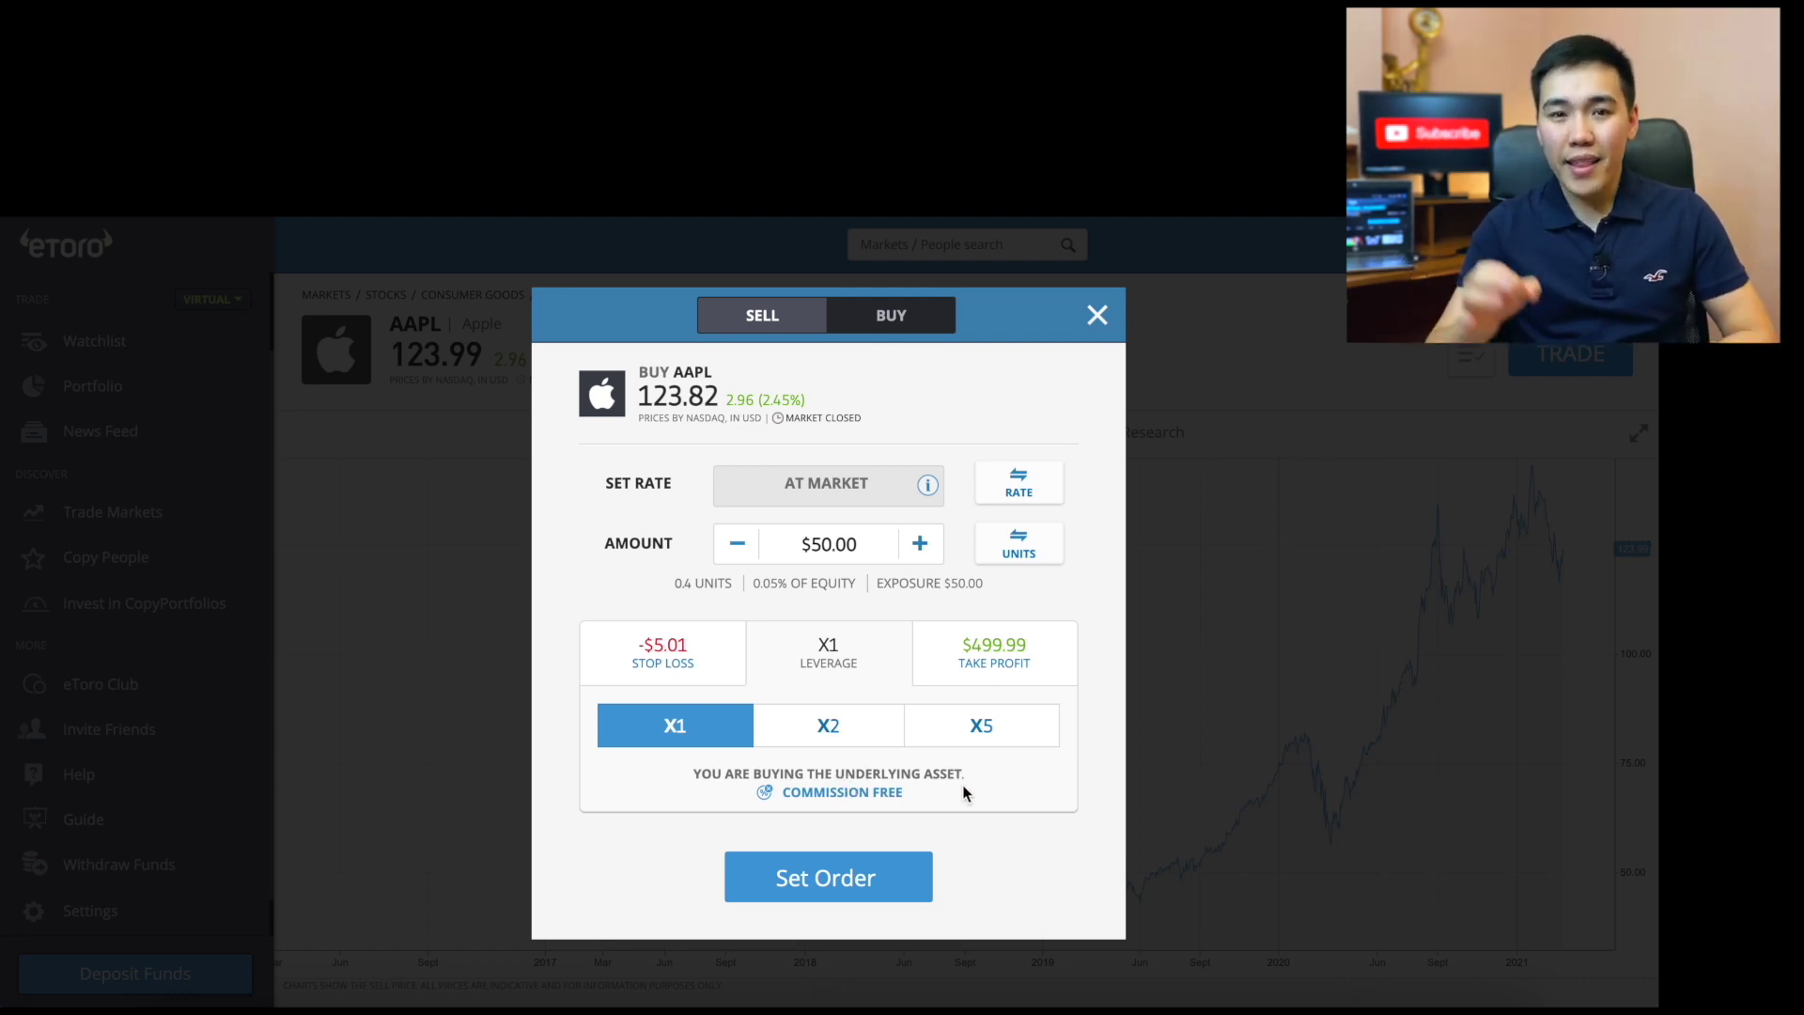
pyautogui.click(854, 739)
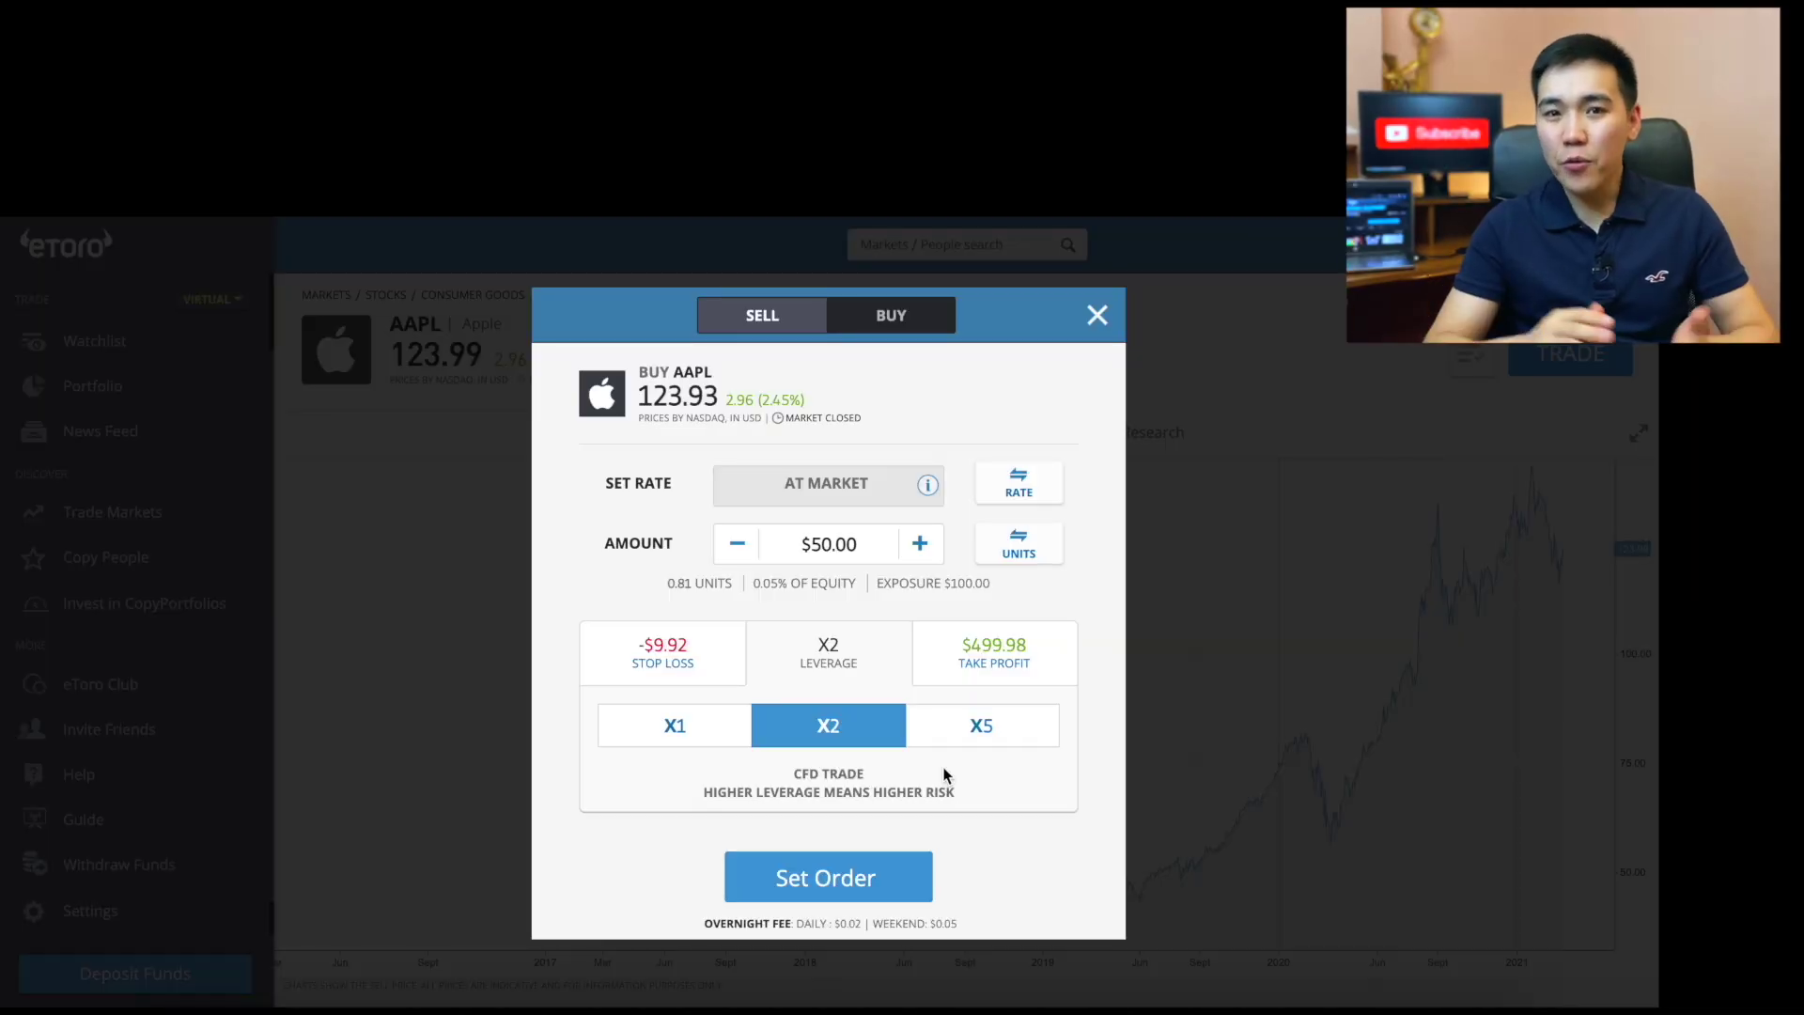
pyautogui.click(695, 740)
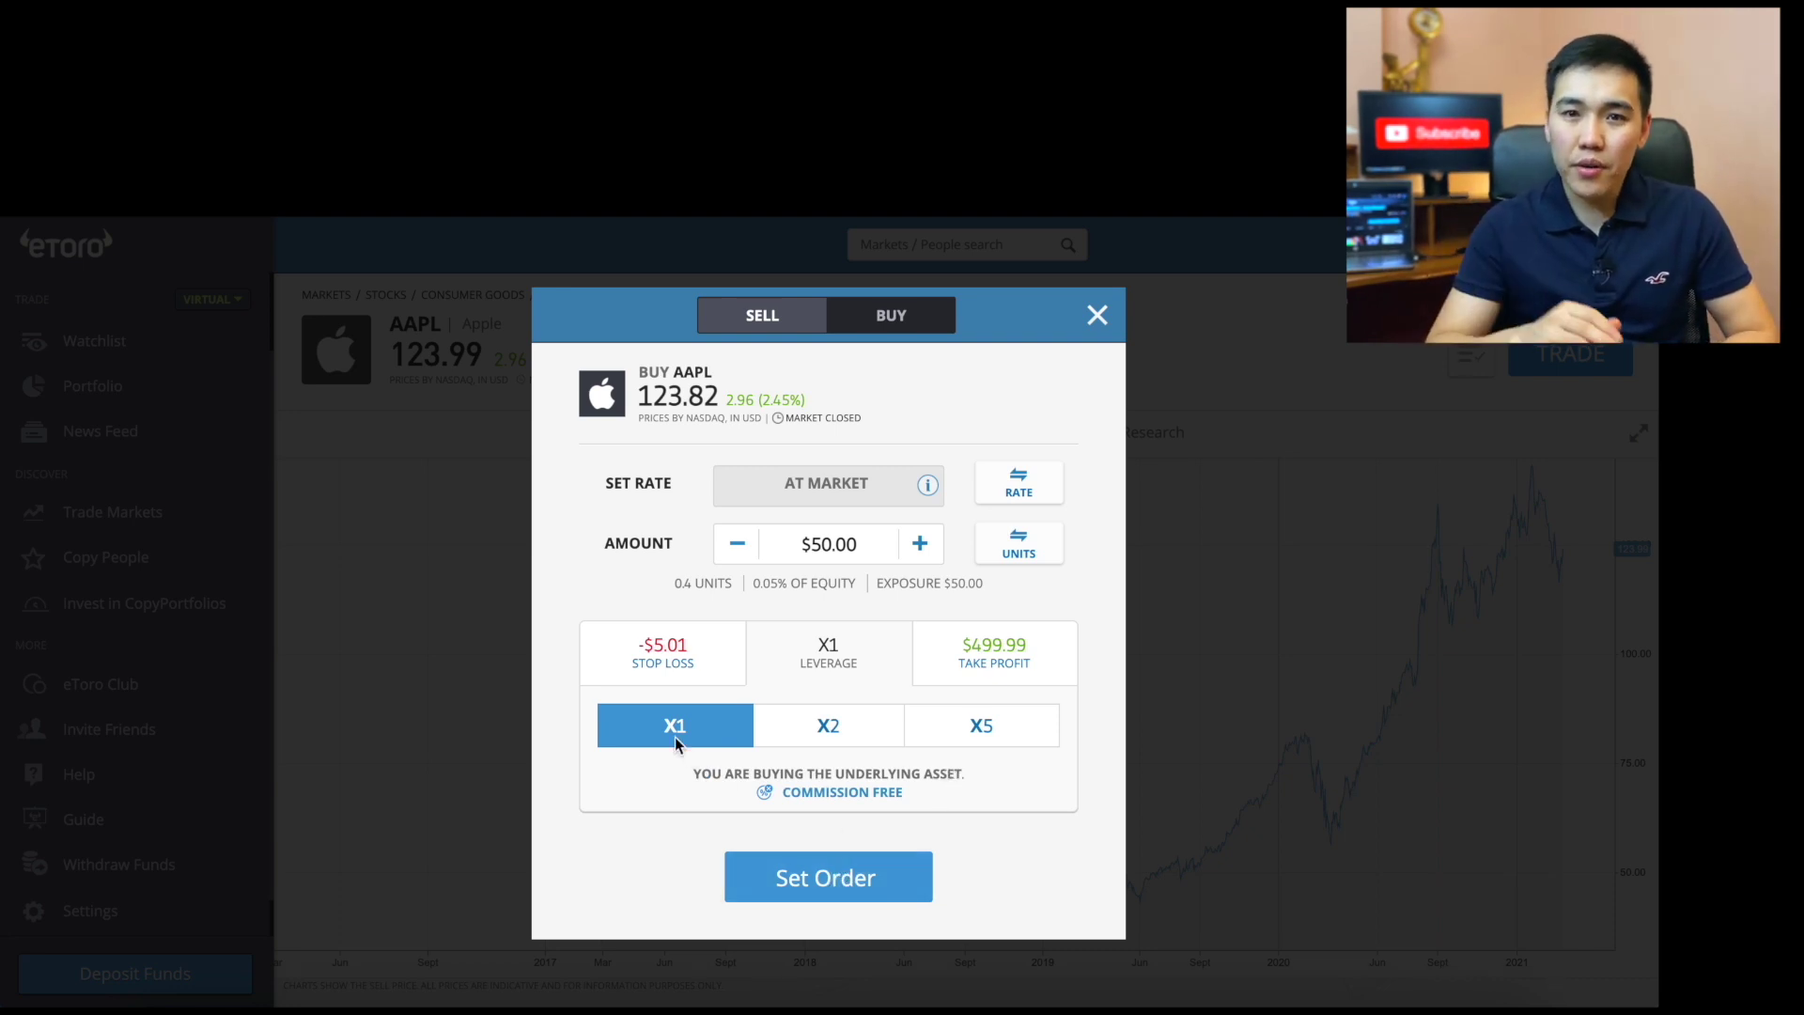
pyautogui.click(826, 879)
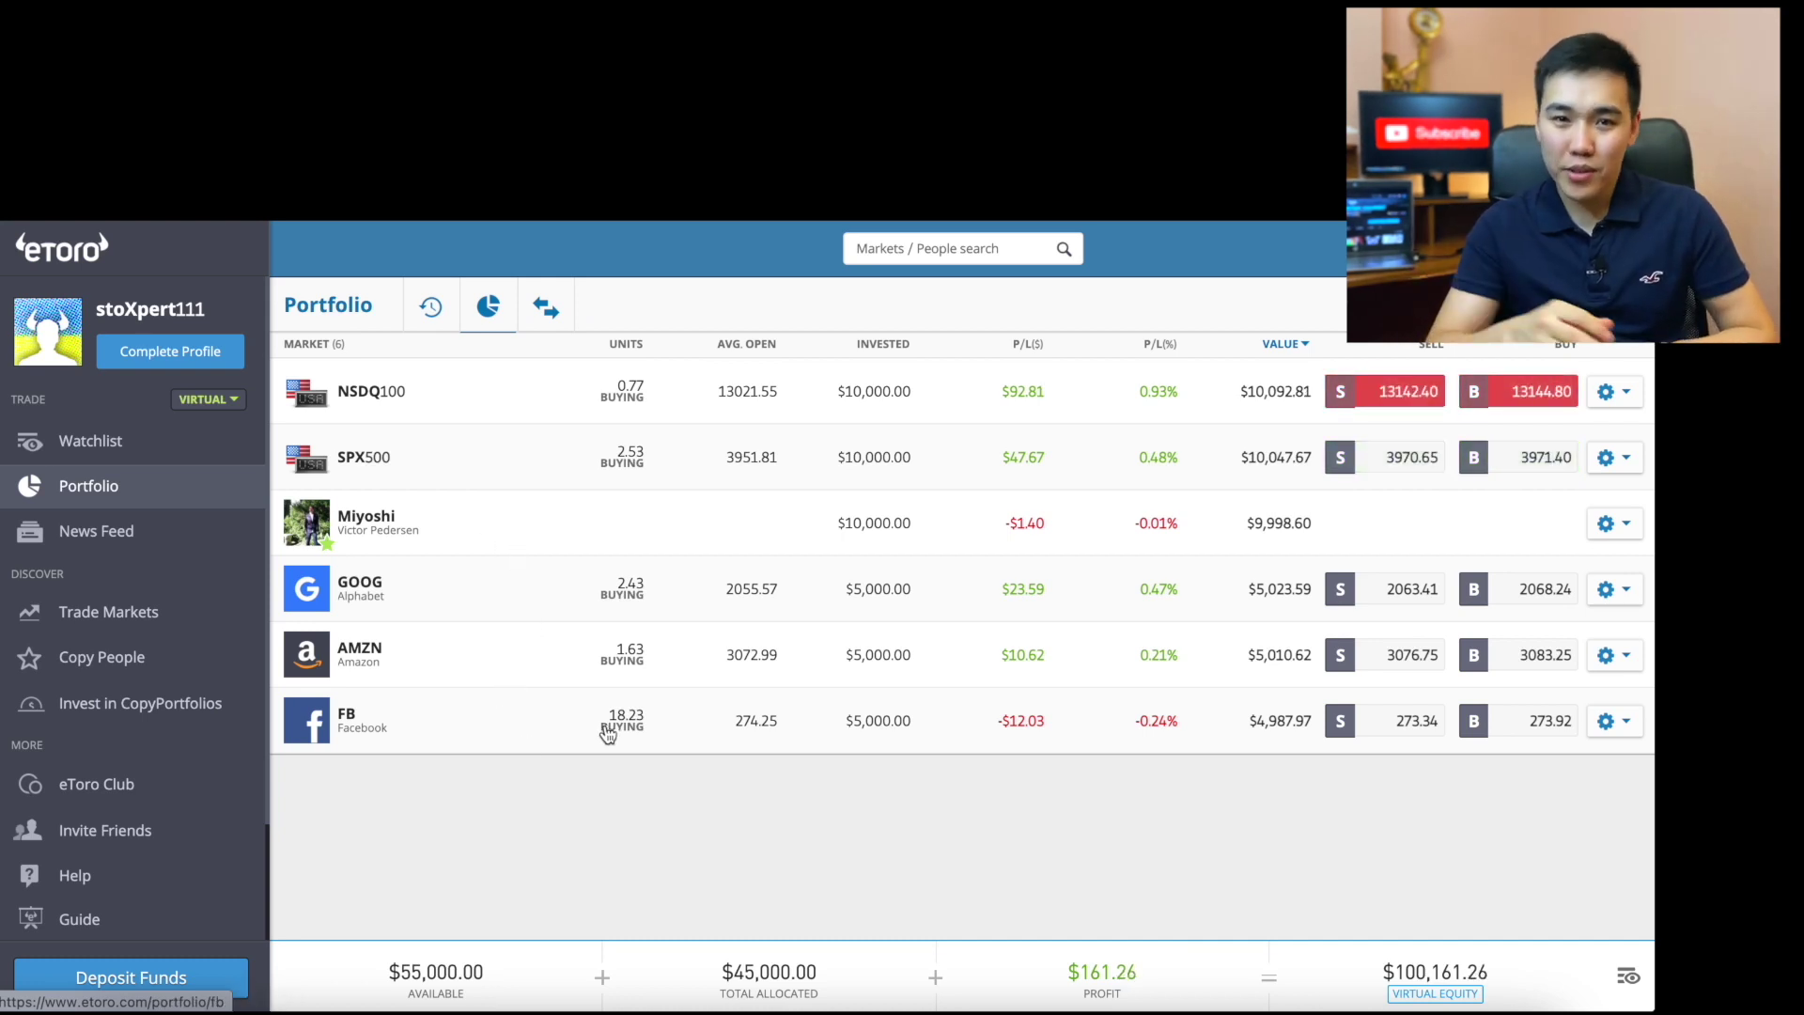
# Step: Open the FB position details: a $5,000 buy of 18.23 units at 274.25
pyautogui.click(314, 722)
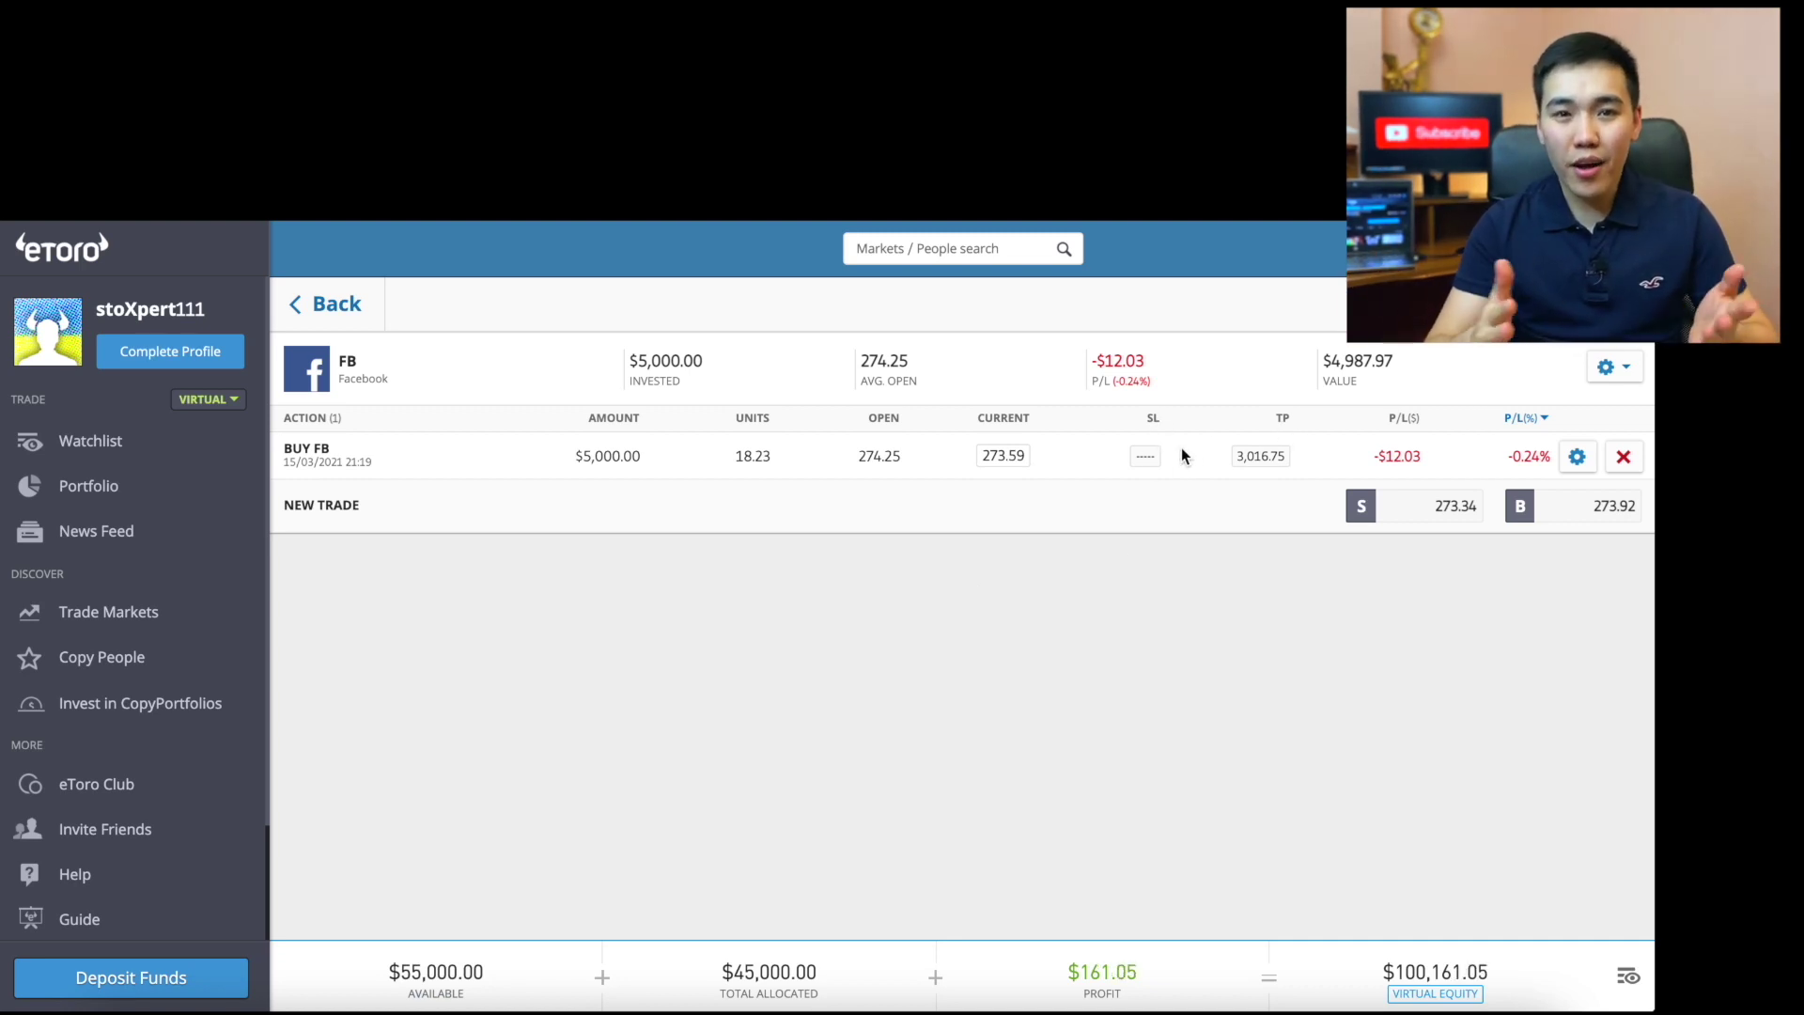
# Step: Set a 250.00 stop loss and 300 take profit on the FB buy trade and update it
pyautogui.click(1146, 458)
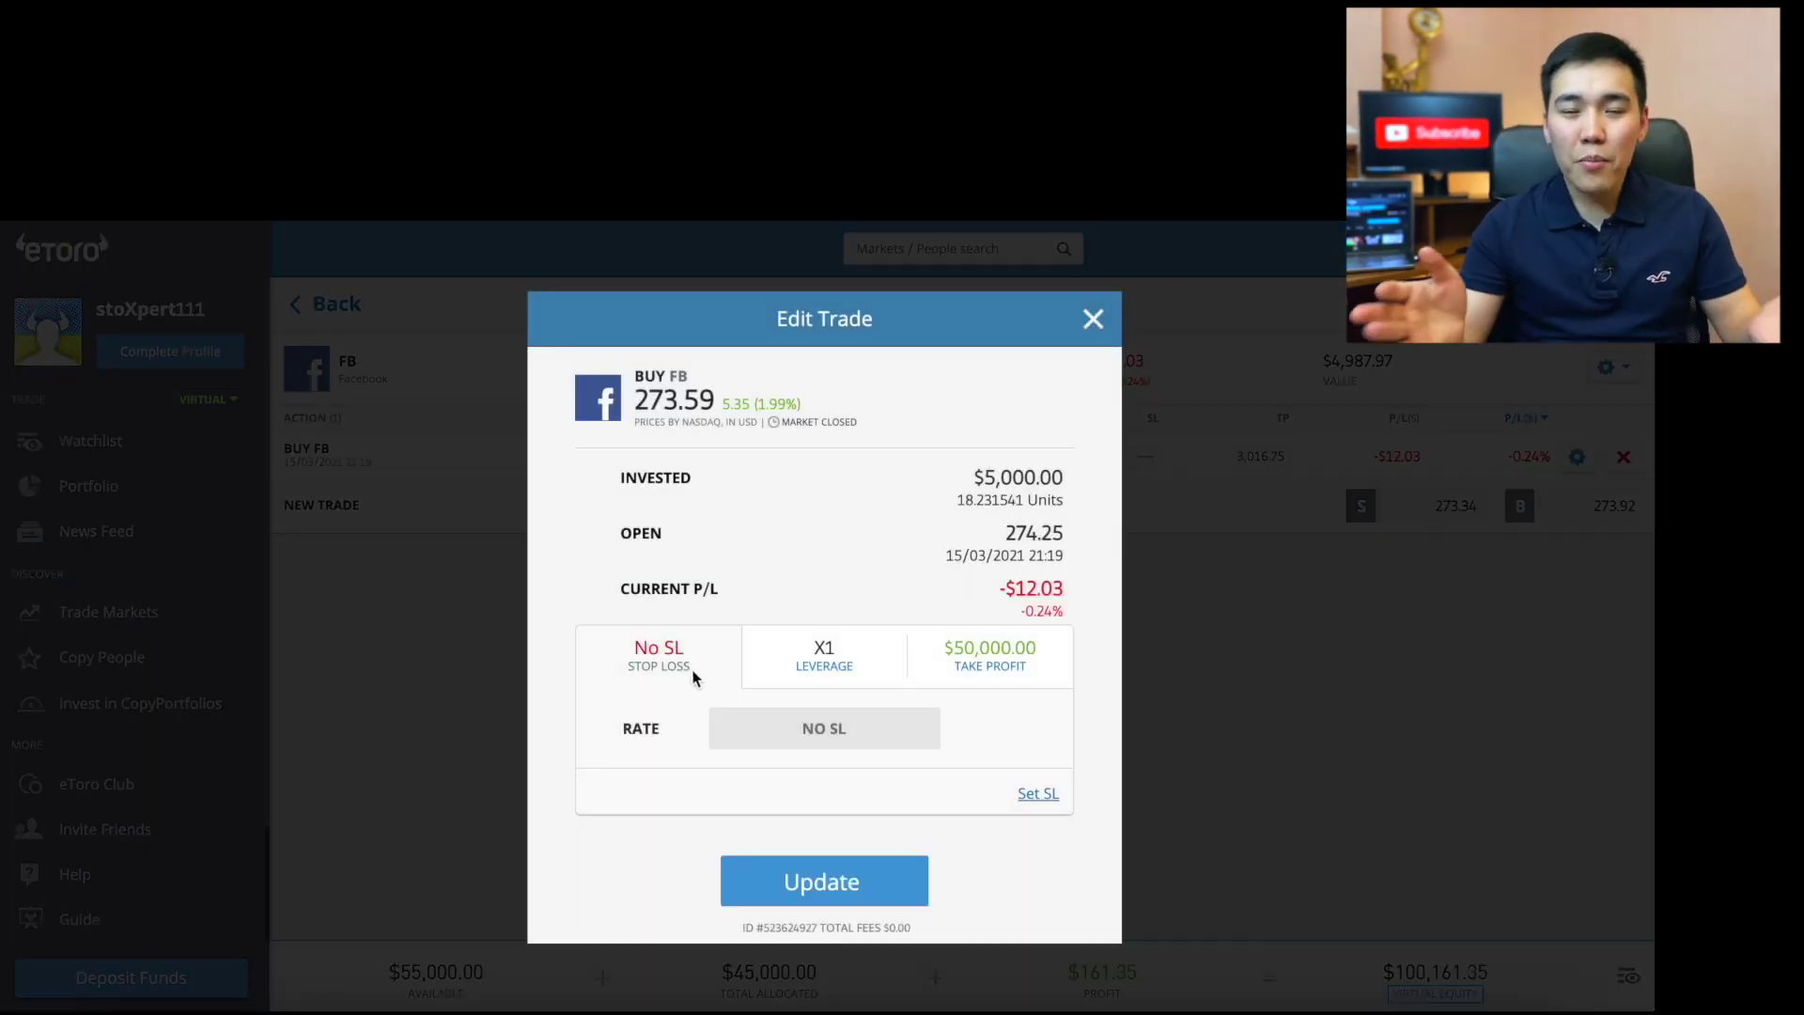
pyautogui.click(1035, 795)
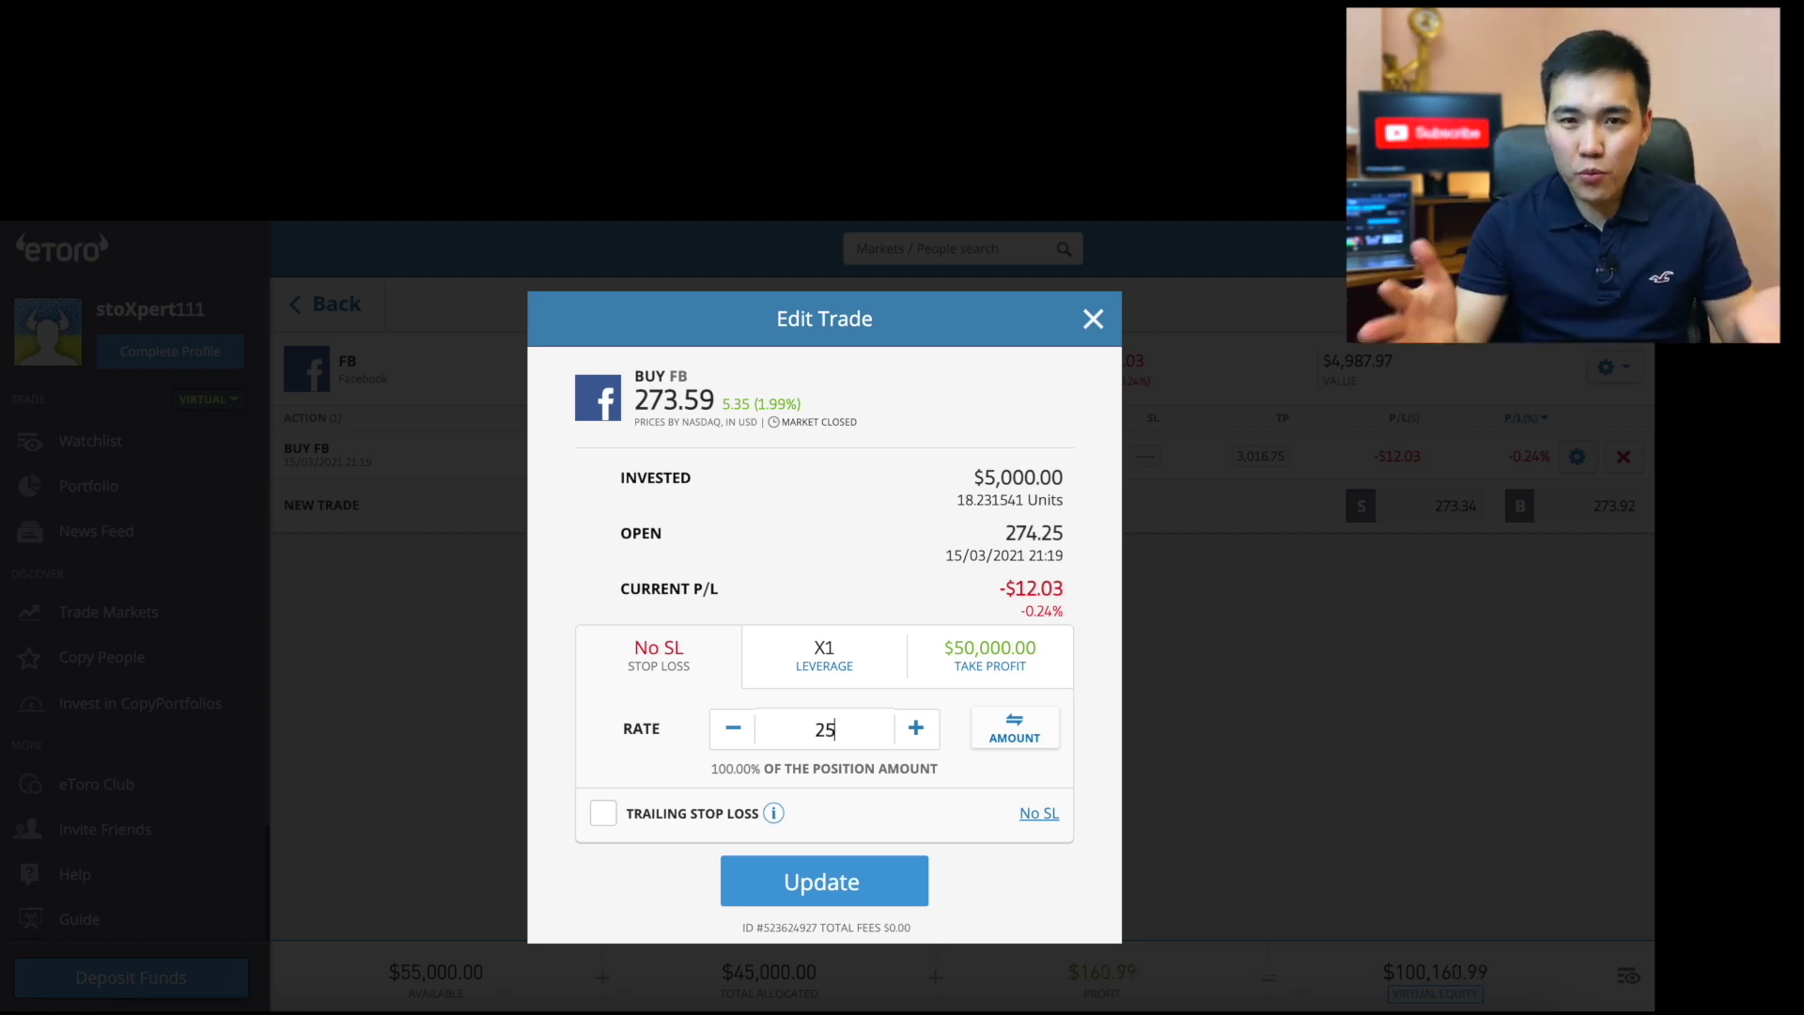
pyautogui.click(781, 838)
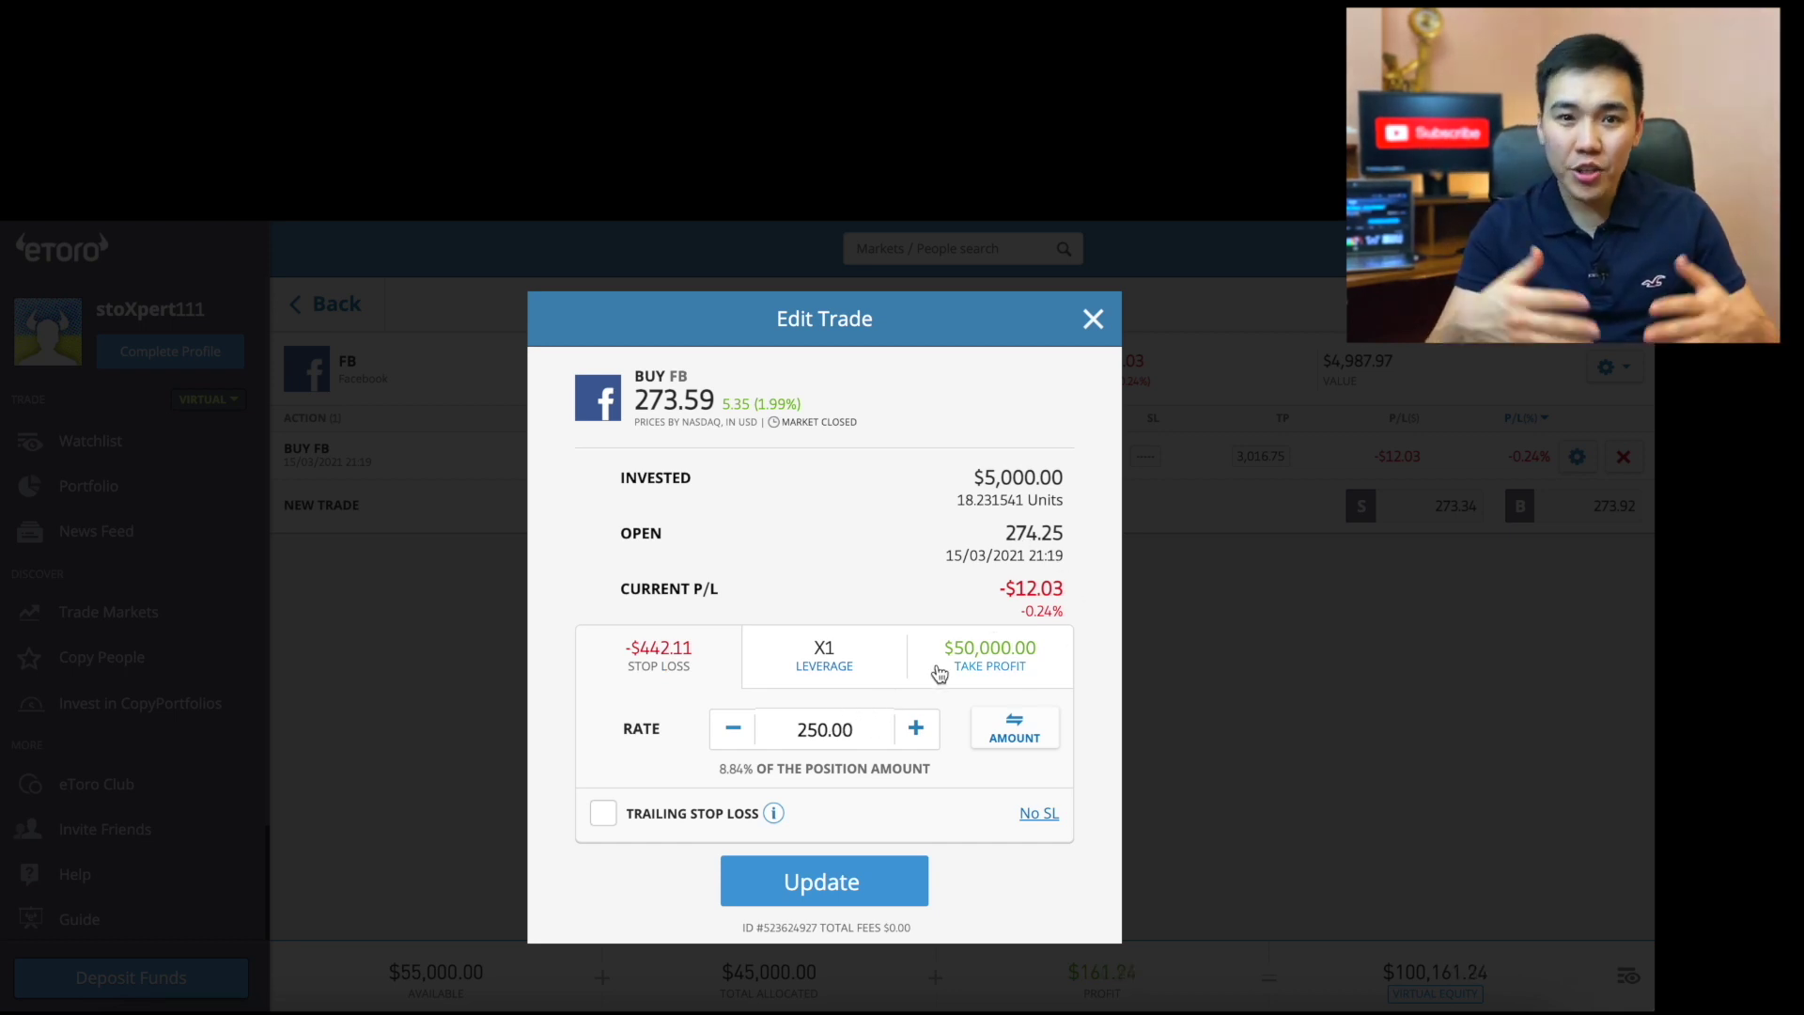
pyautogui.click(991, 655)
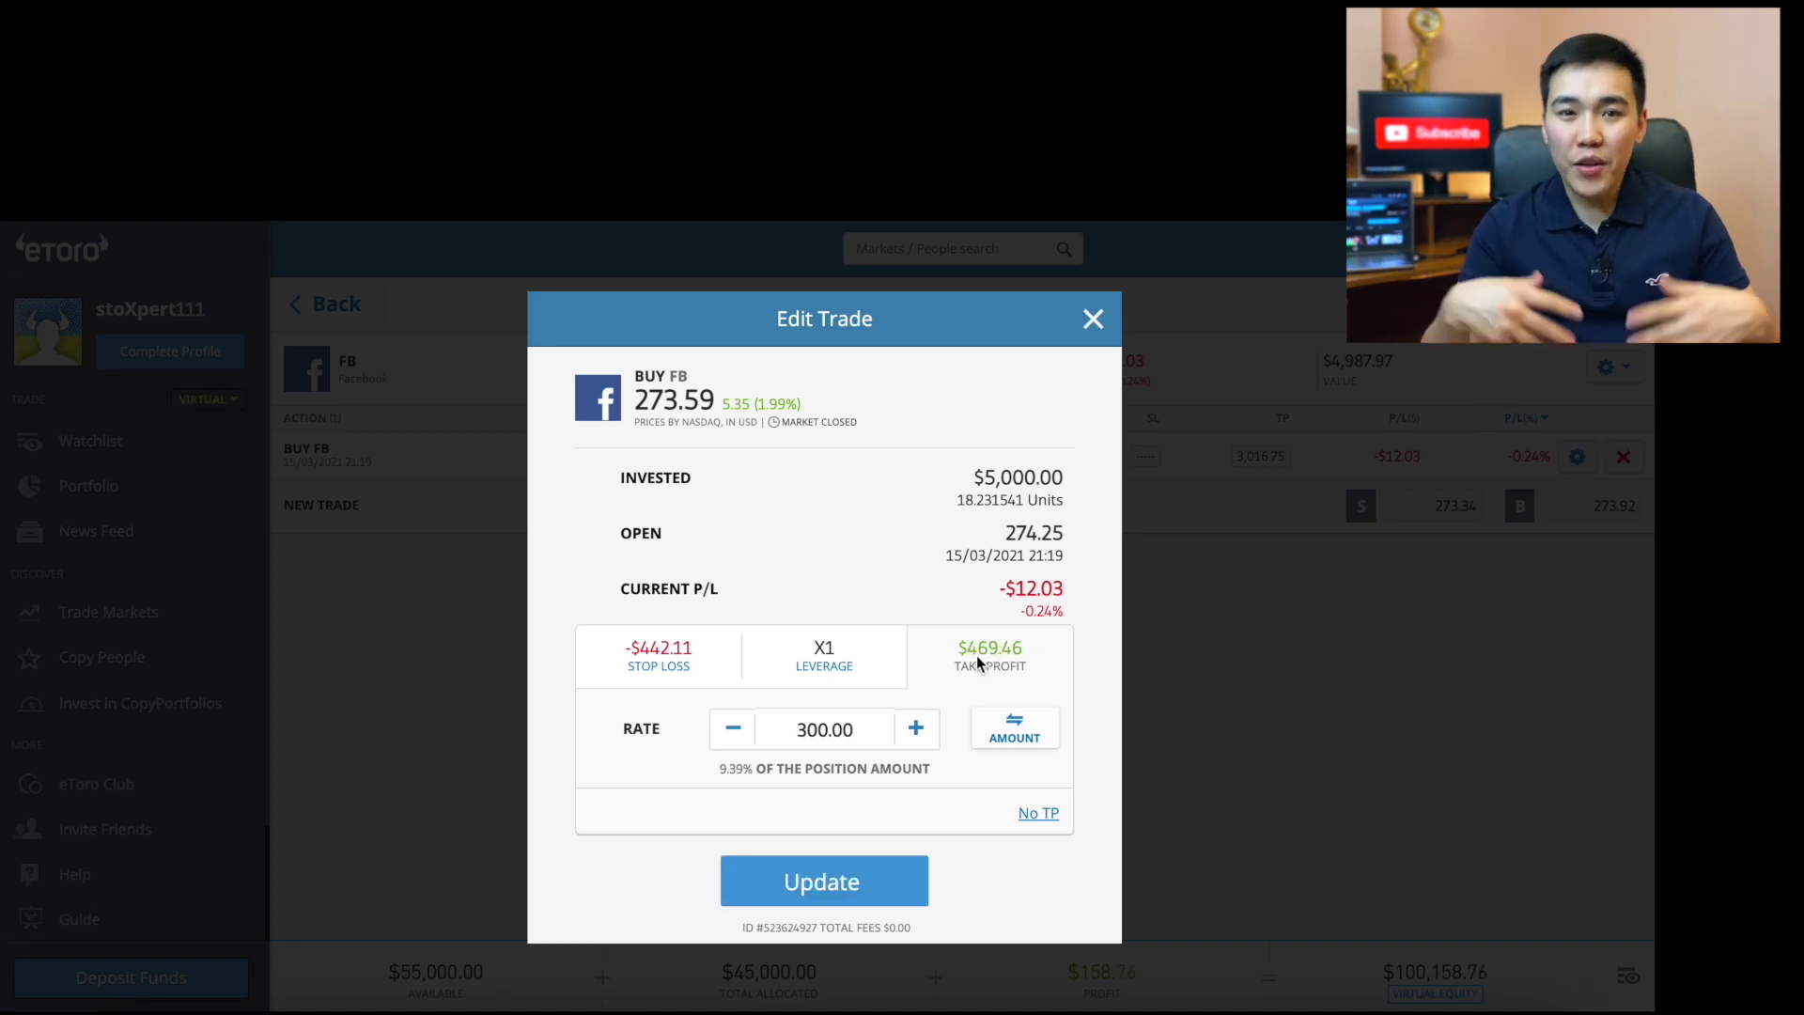
pyautogui.click(858, 881)
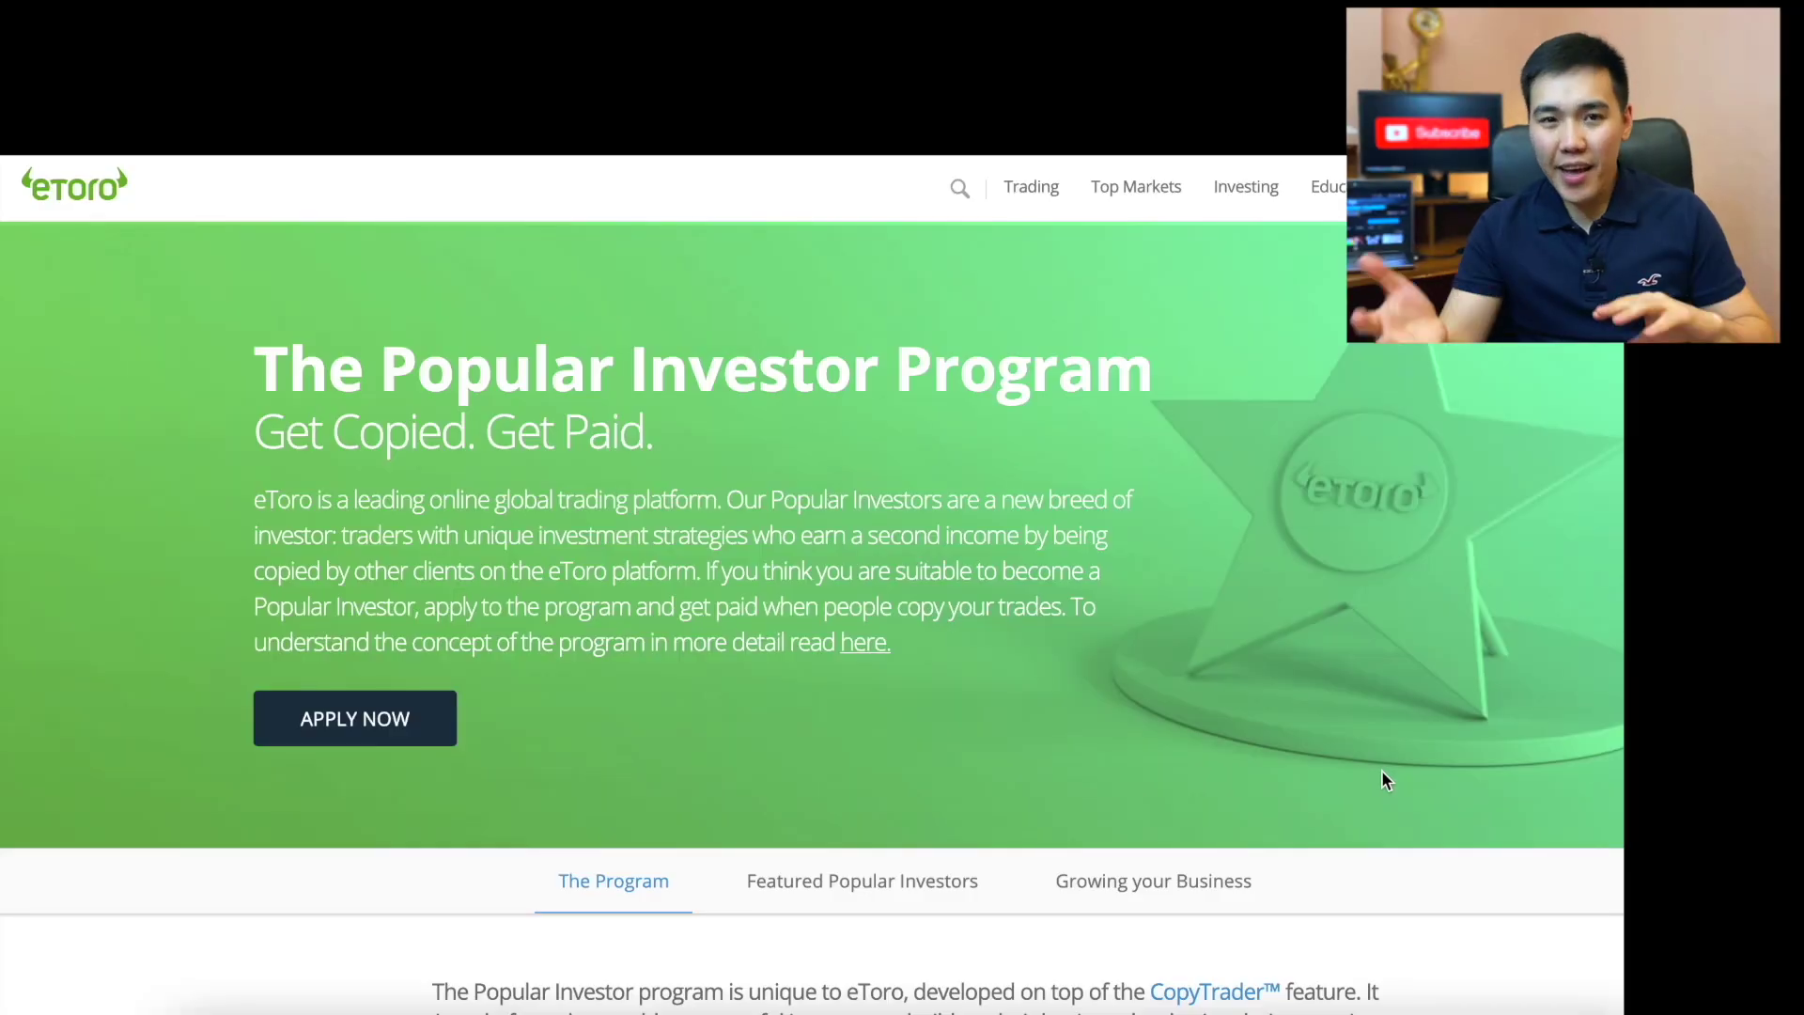
# Step: Scroll through the Popular Investor Program page's payment and requirements tables, then back up
pyautogui.scroll(-10, 1381, 772)
pyautogui.scroll(1, 1382, 775)
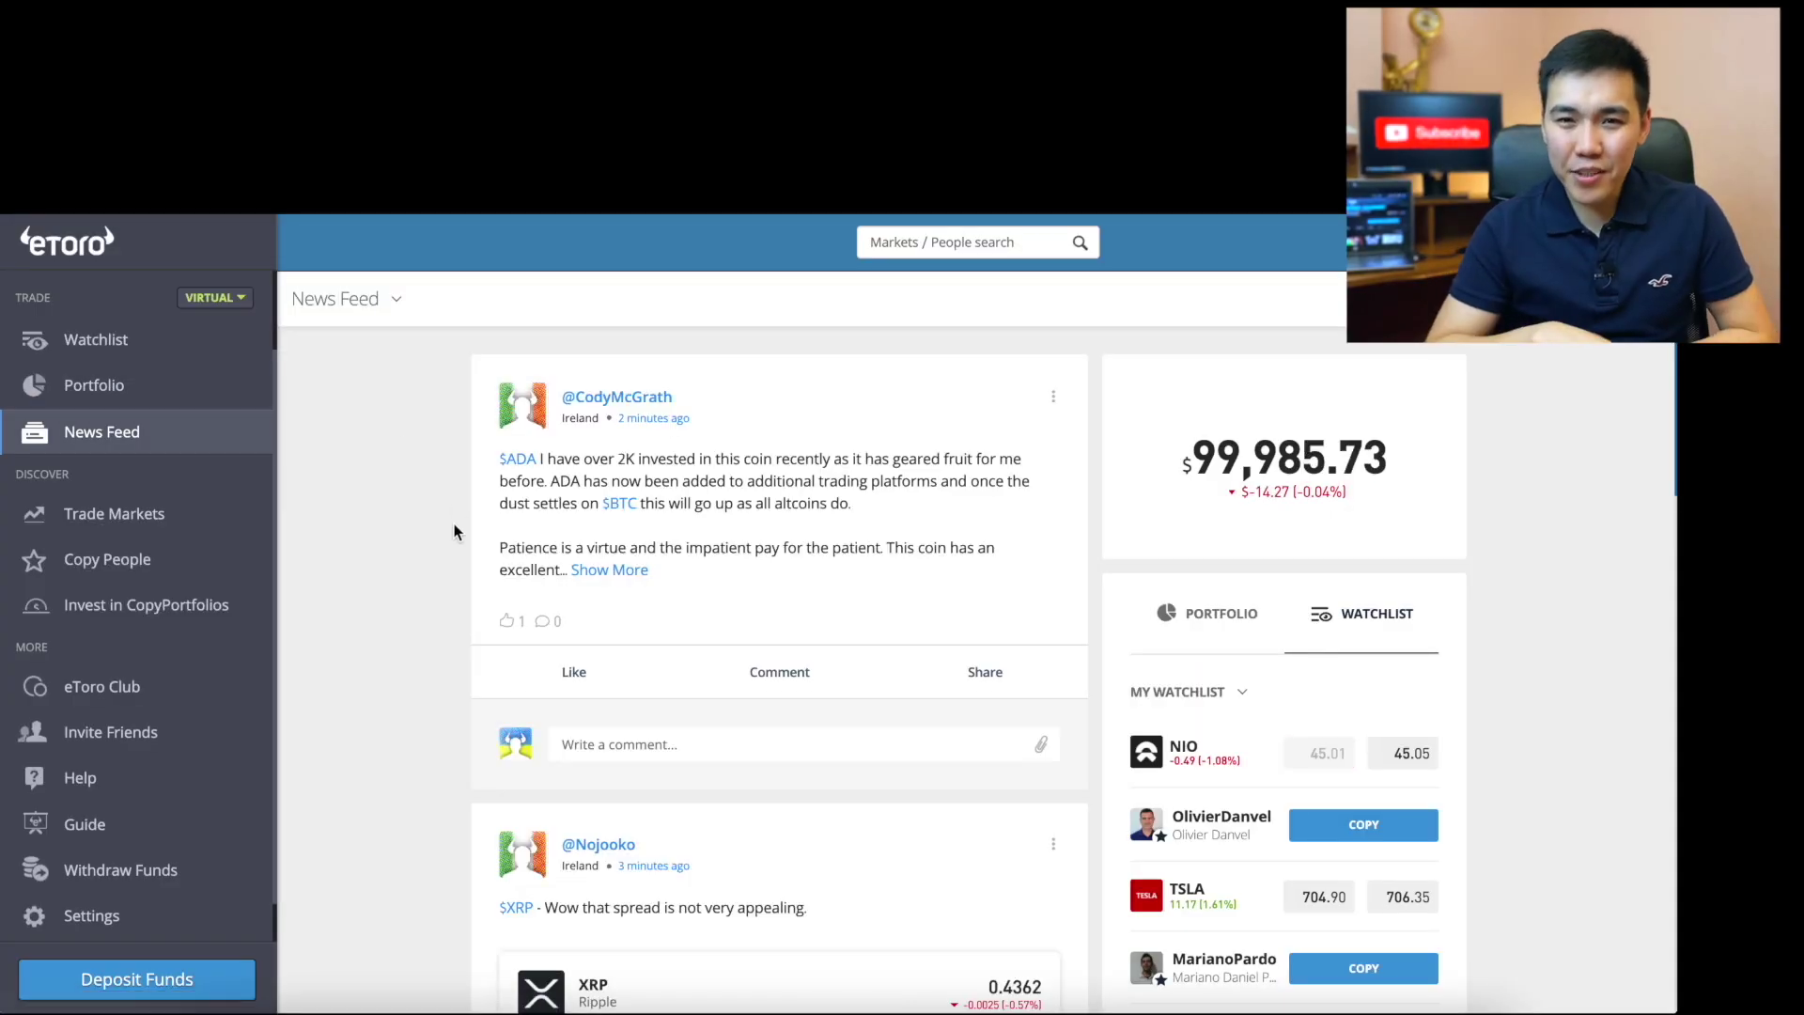
# Step: Scroll down the News Feed past posts like the XRP spread remark and GameStop-equals-BTC replies
pyautogui.scroll(-3, 431, 553)
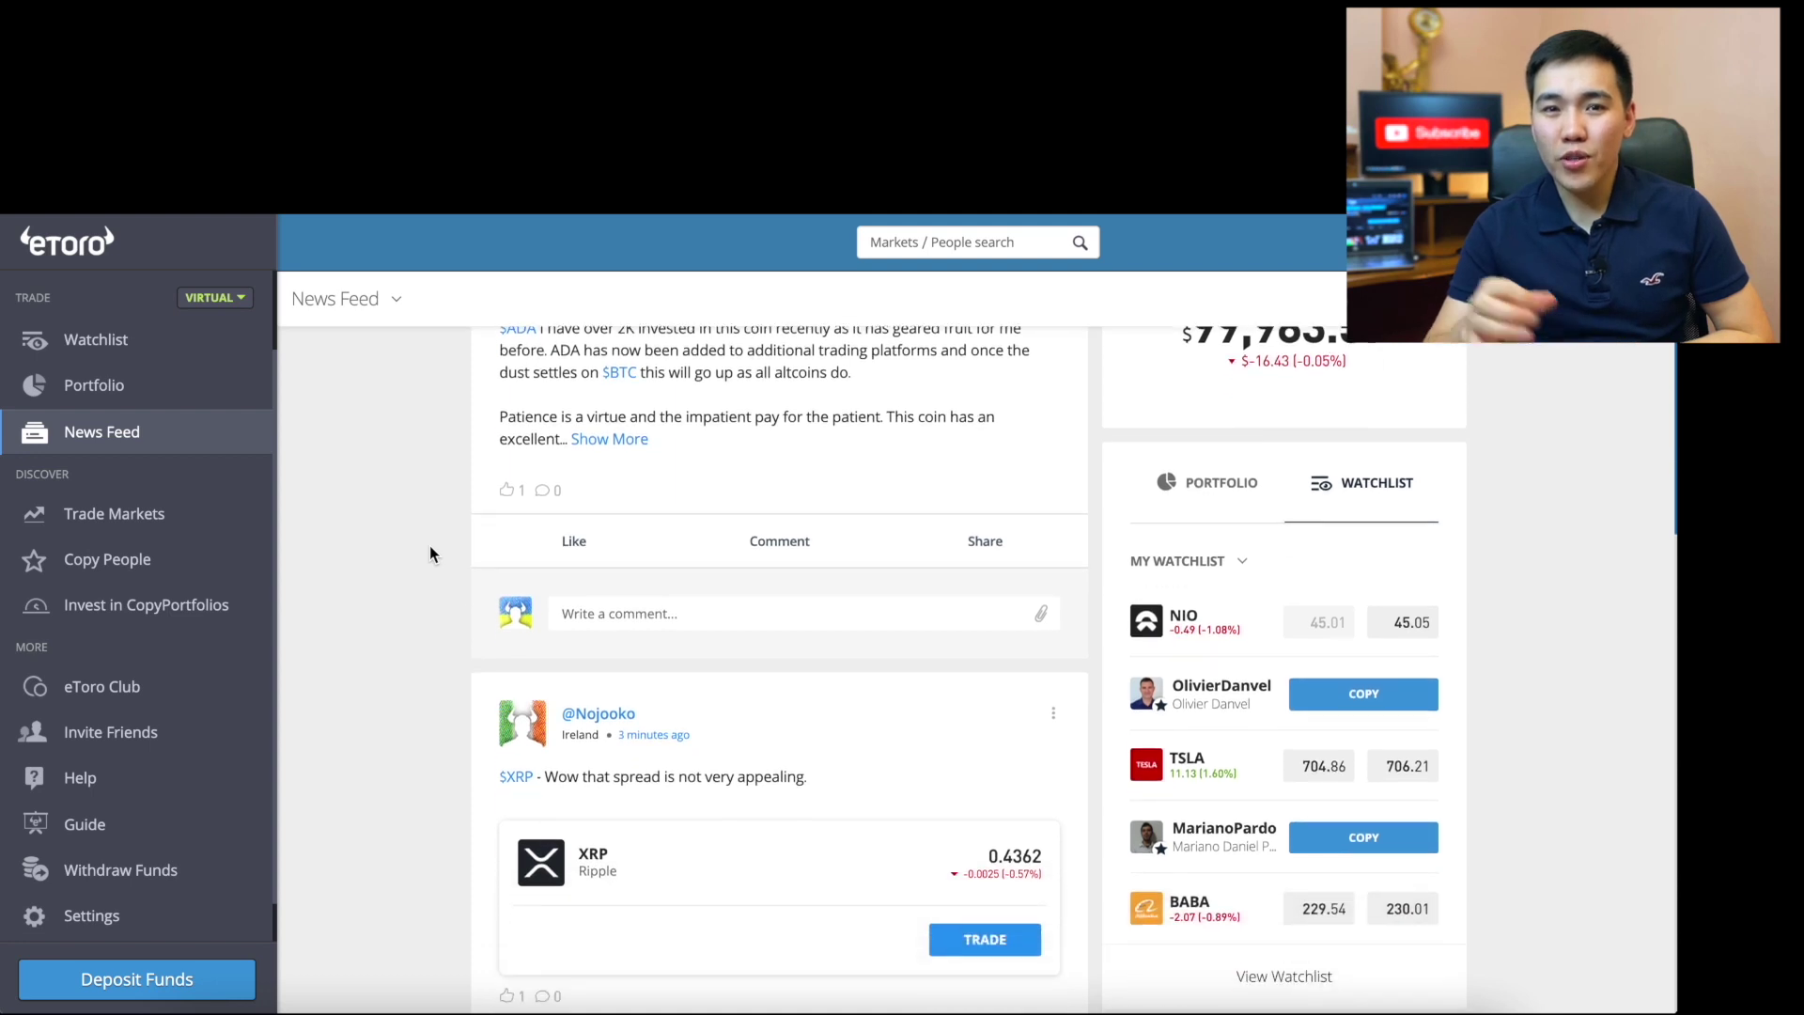
pyautogui.scroll(-3, 430, 547)
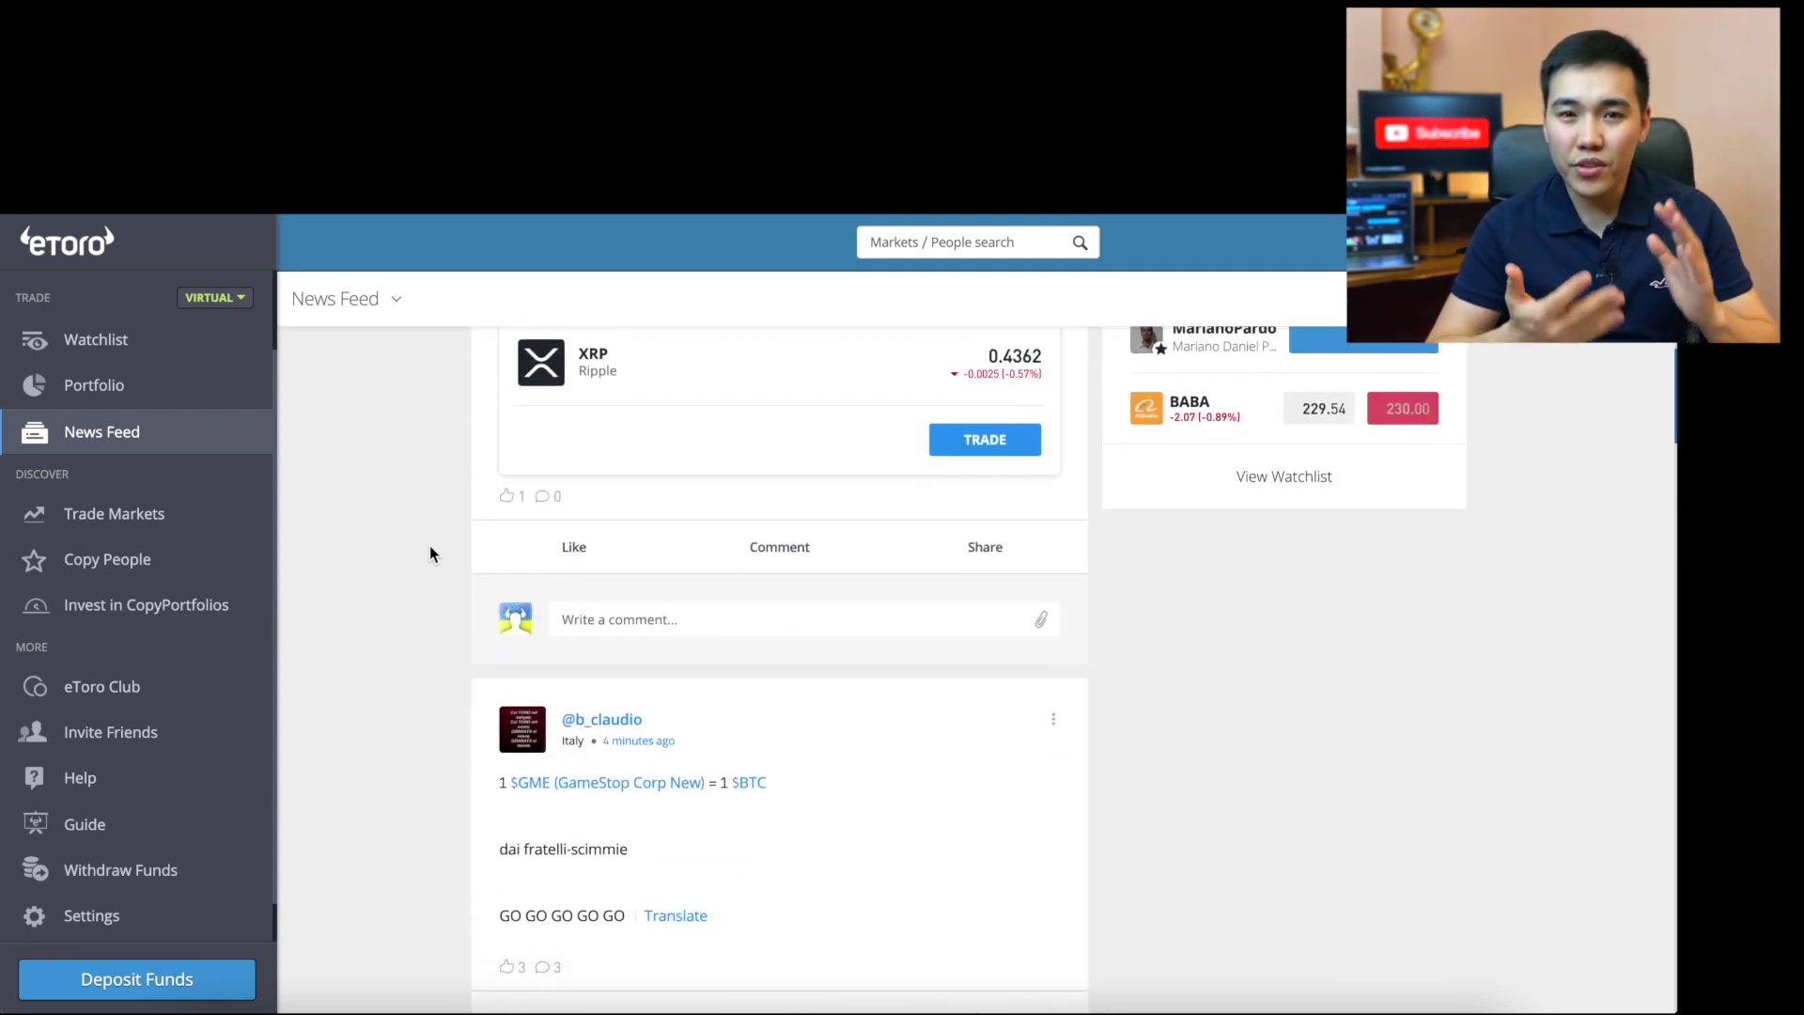
pyautogui.scroll(-4, 431, 553)
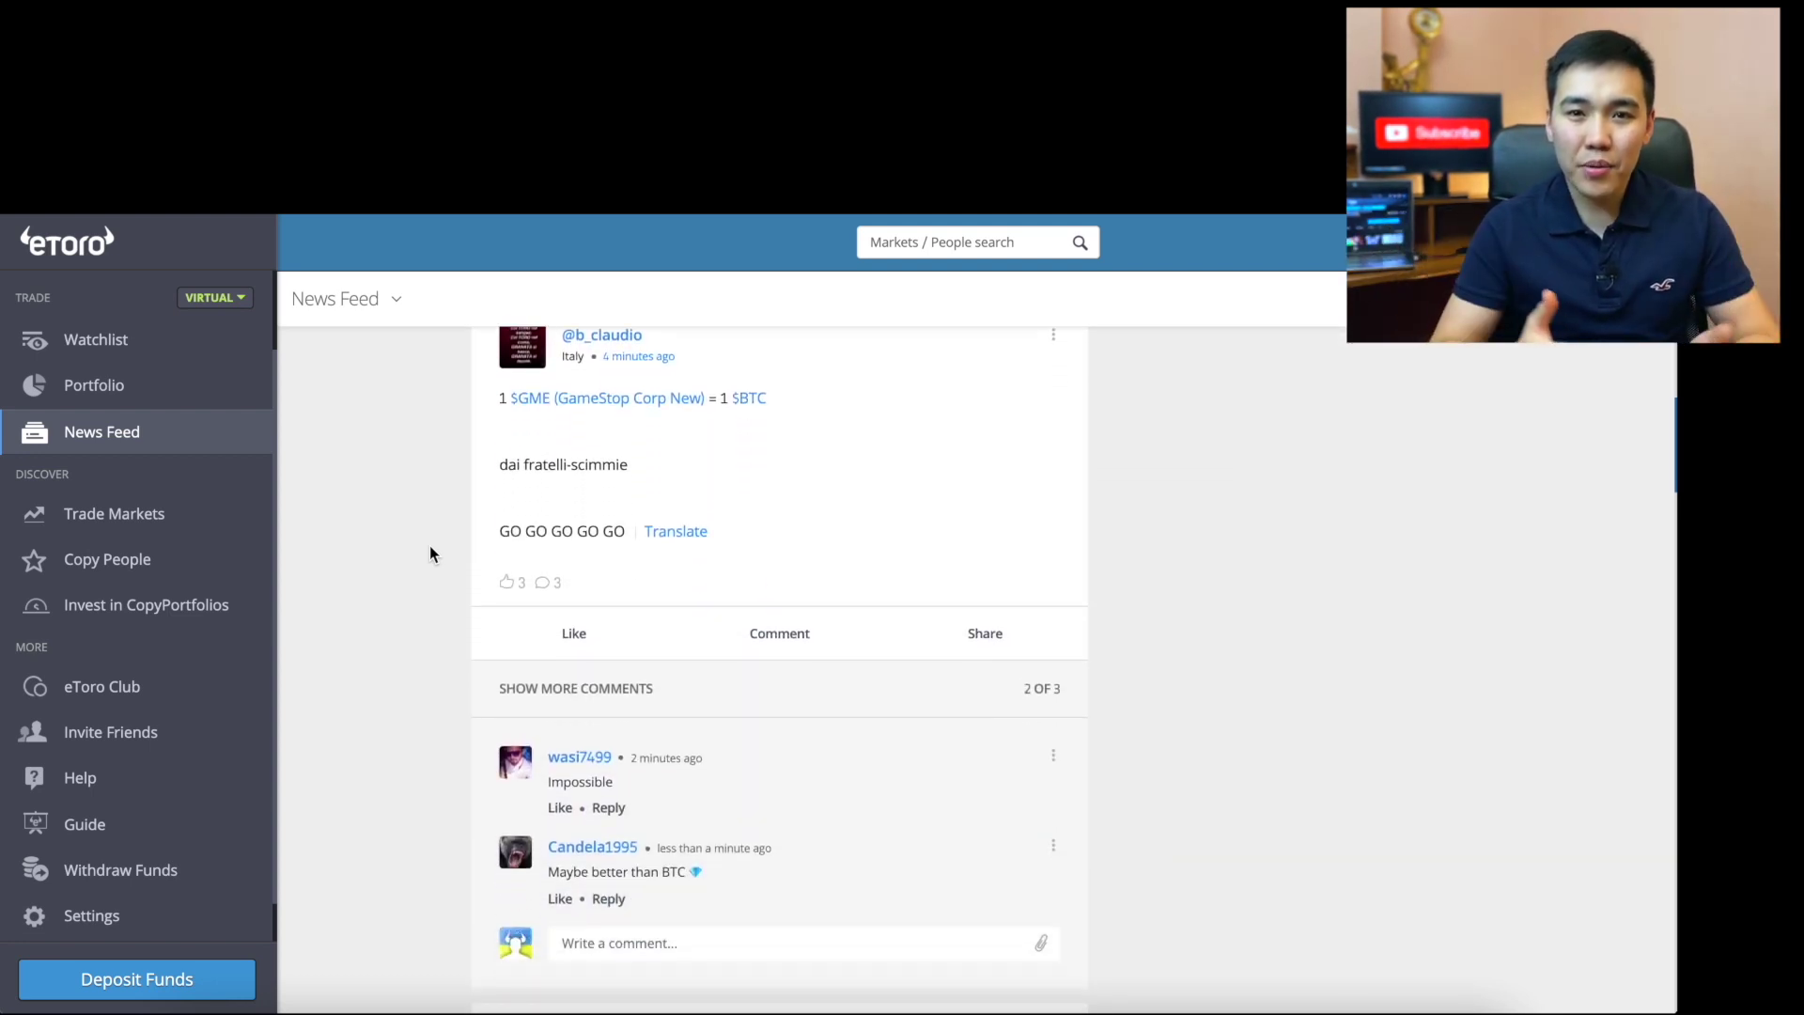
pyautogui.scroll(-1, 417, 543)
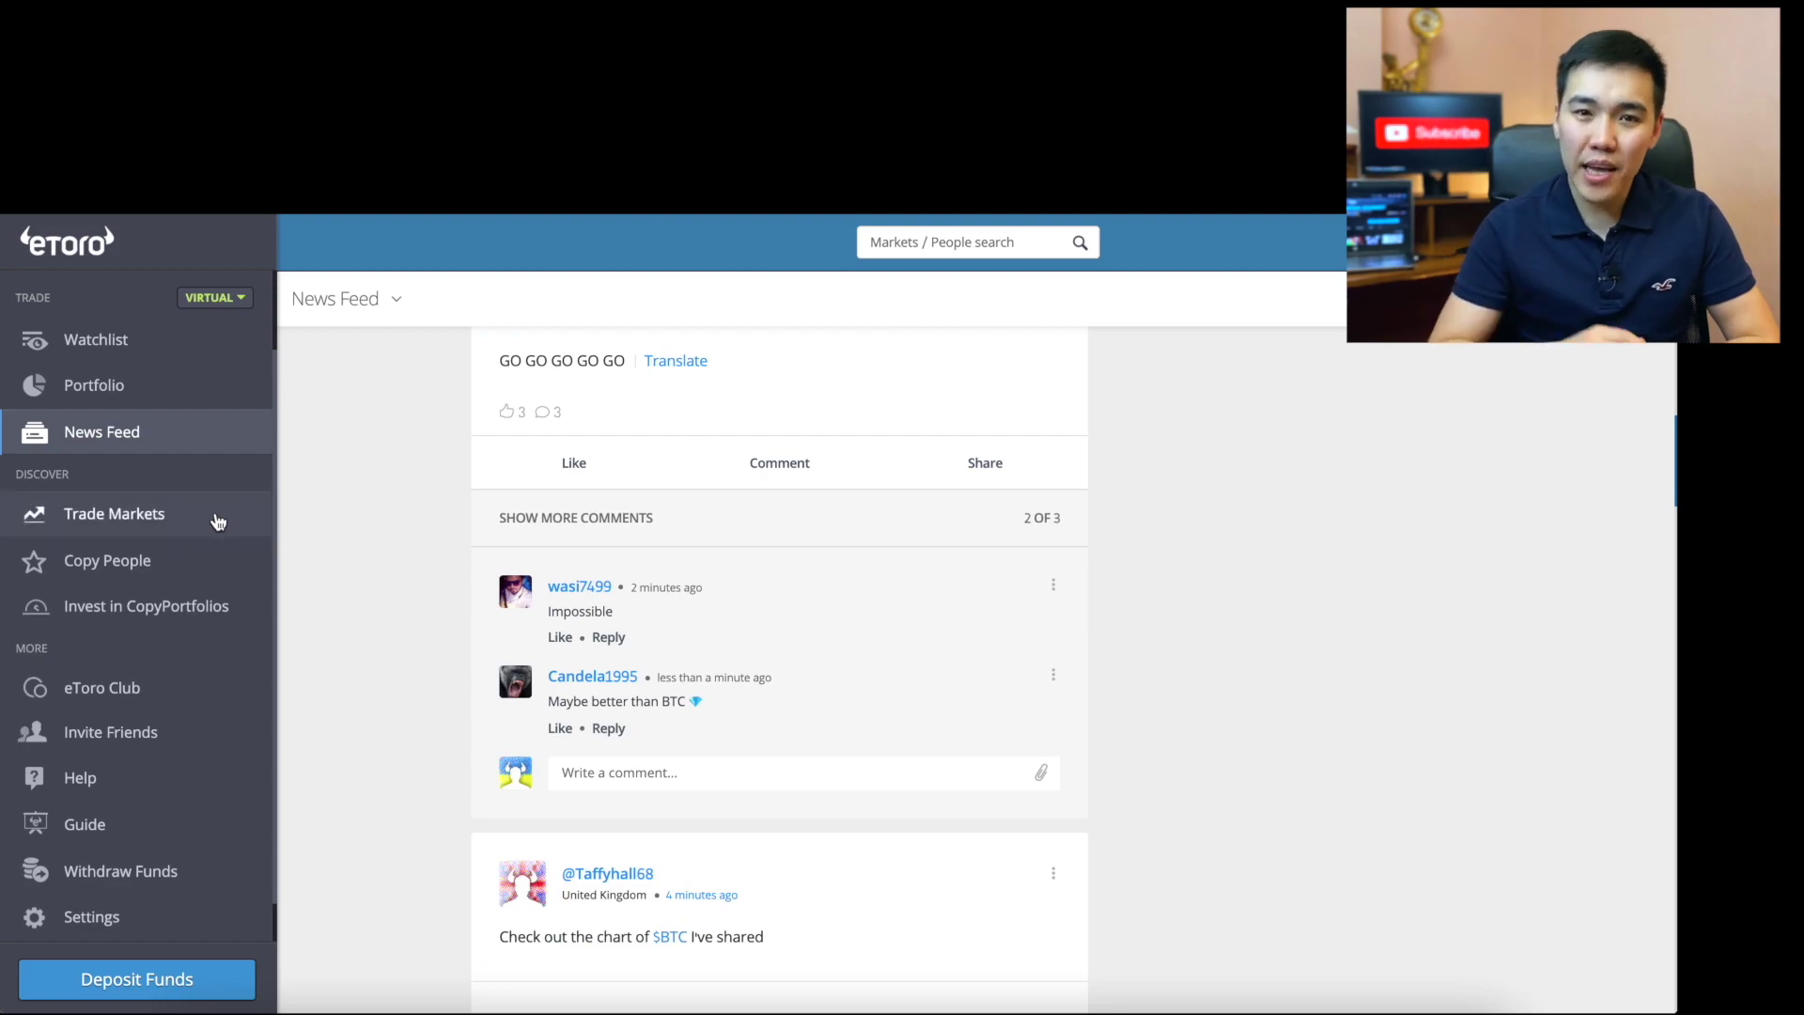